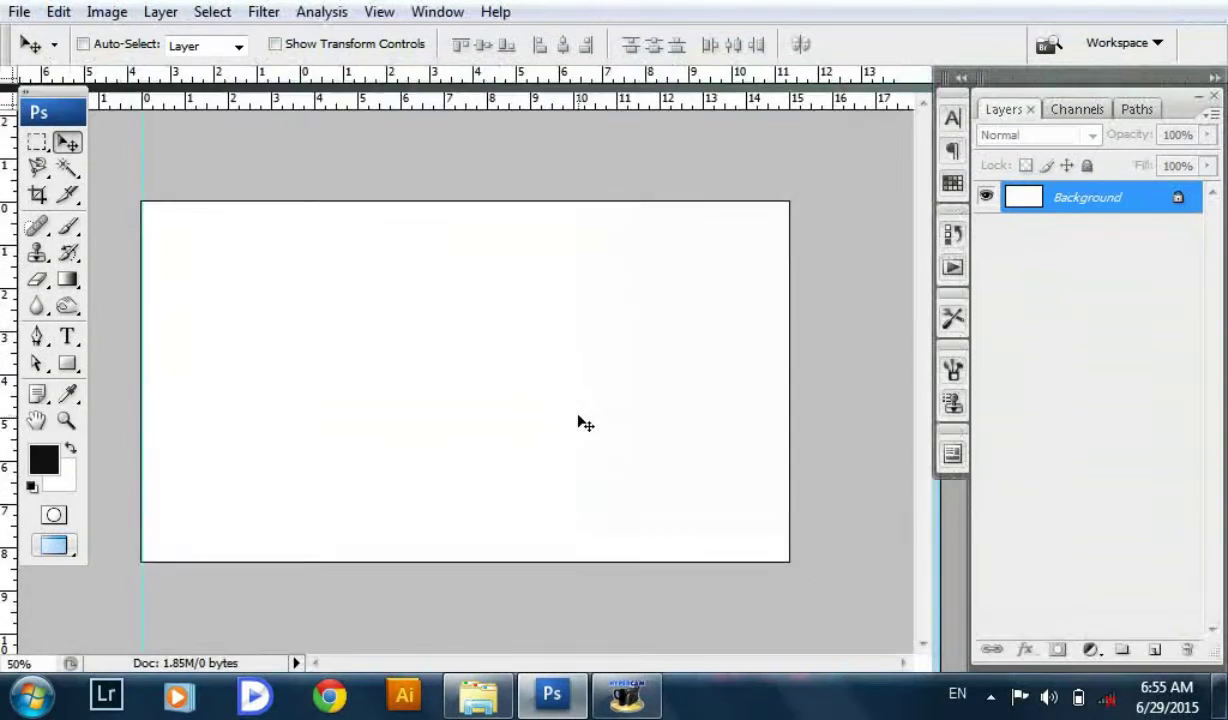
# - Add a new layer above the white canvas and fill it with black
pyautogui.moveTo(585, 423); pyautogui.dragTo(476, 409)
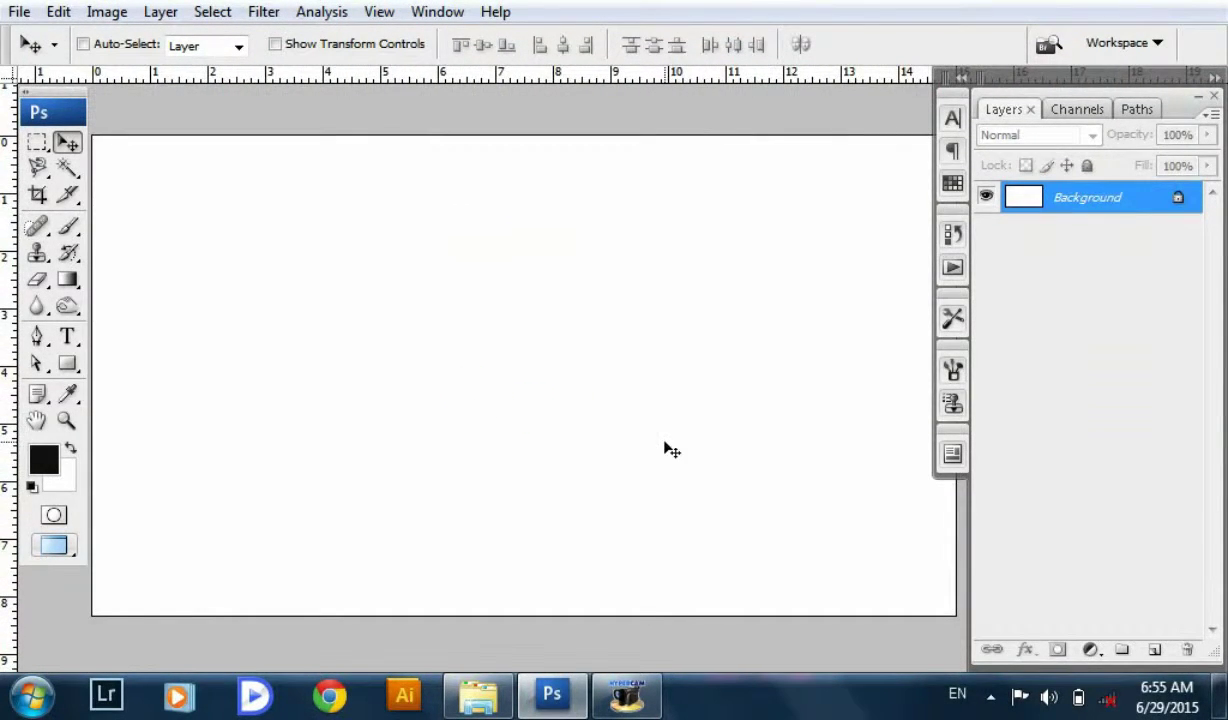
pyautogui.hotkey('ctrl', 'shift', 'alt', 'n')
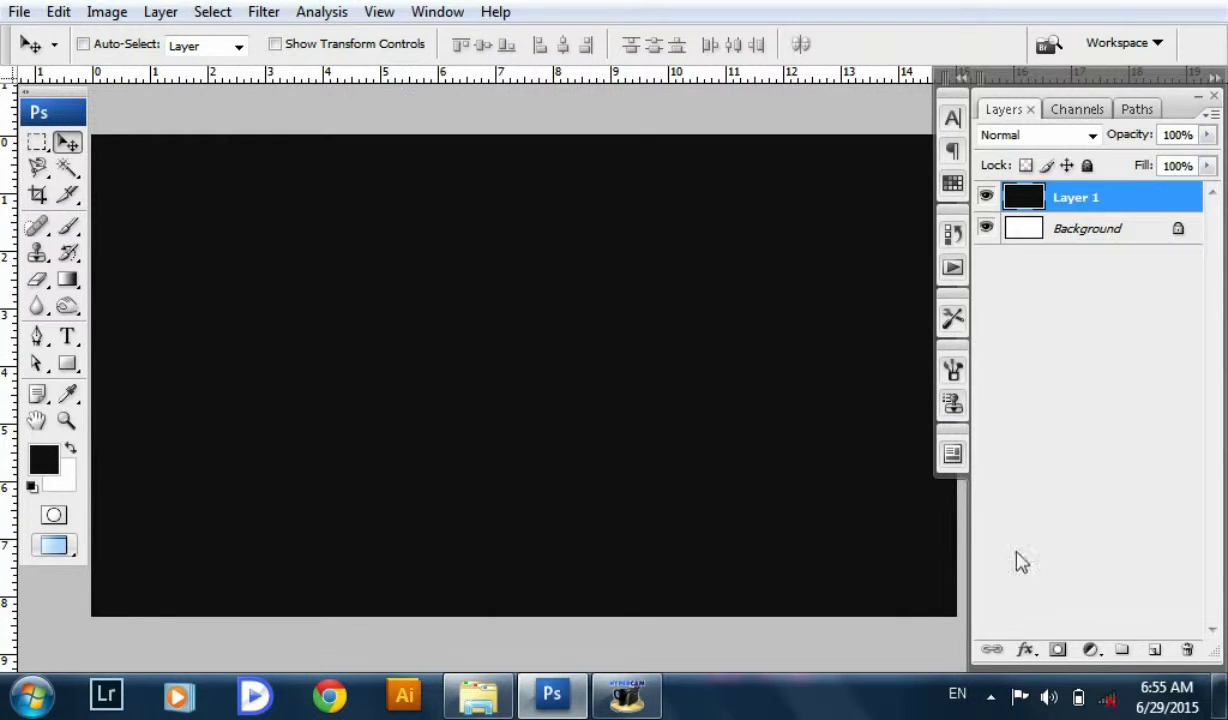
pyautogui.click(1010, 600)
pyautogui.click(1075, 200)
# - Apply a Color Overlay effect of 41514c to the black layer
pyautogui.click(1024, 650)
pyautogui.click(1010, 550)
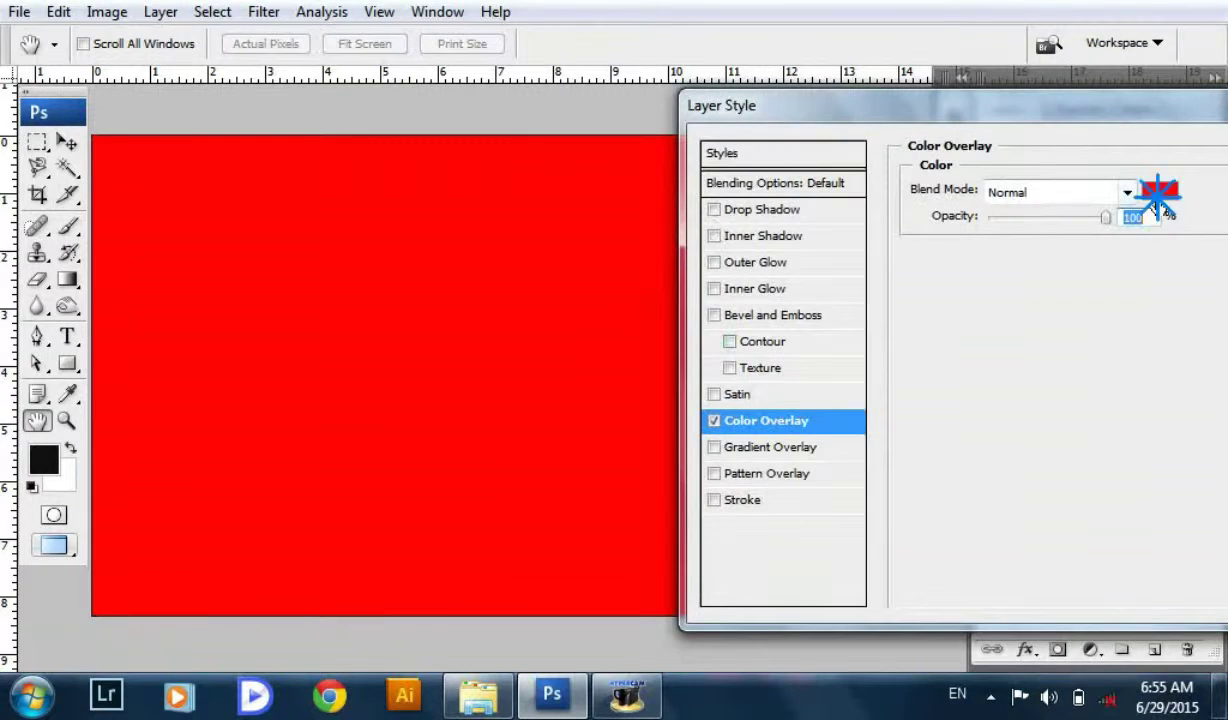
pyautogui.click(1160, 190)
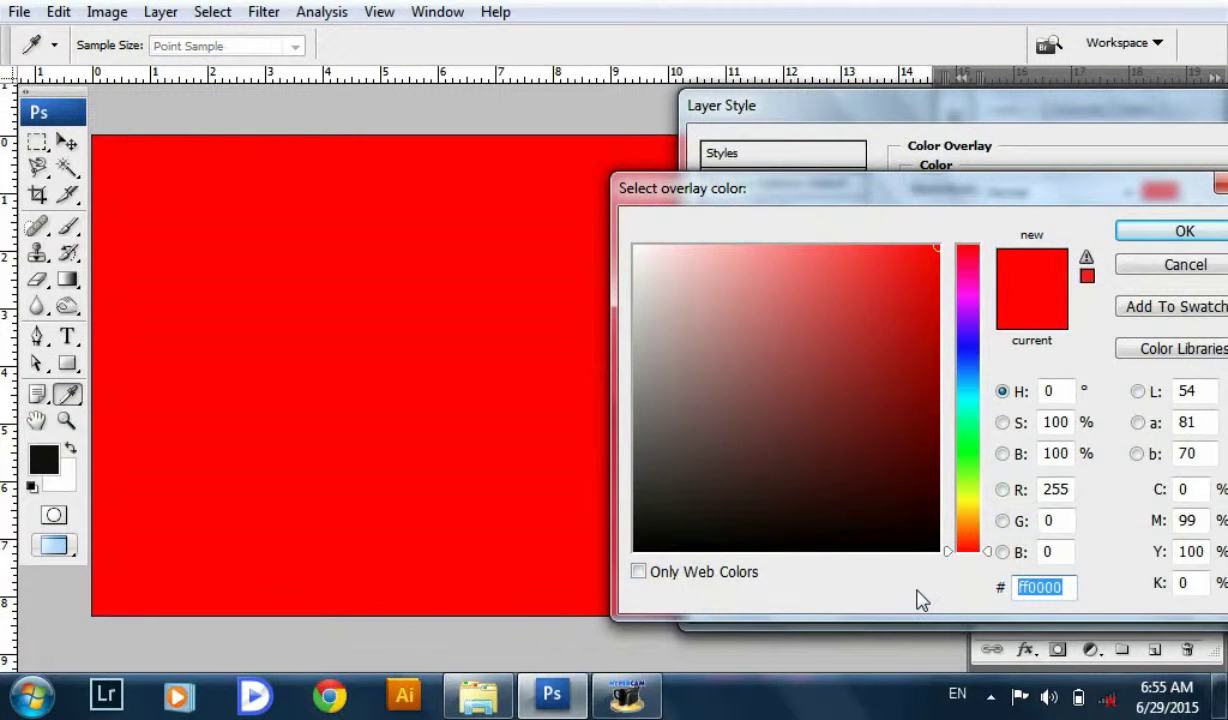
pyautogui.write('41514c')
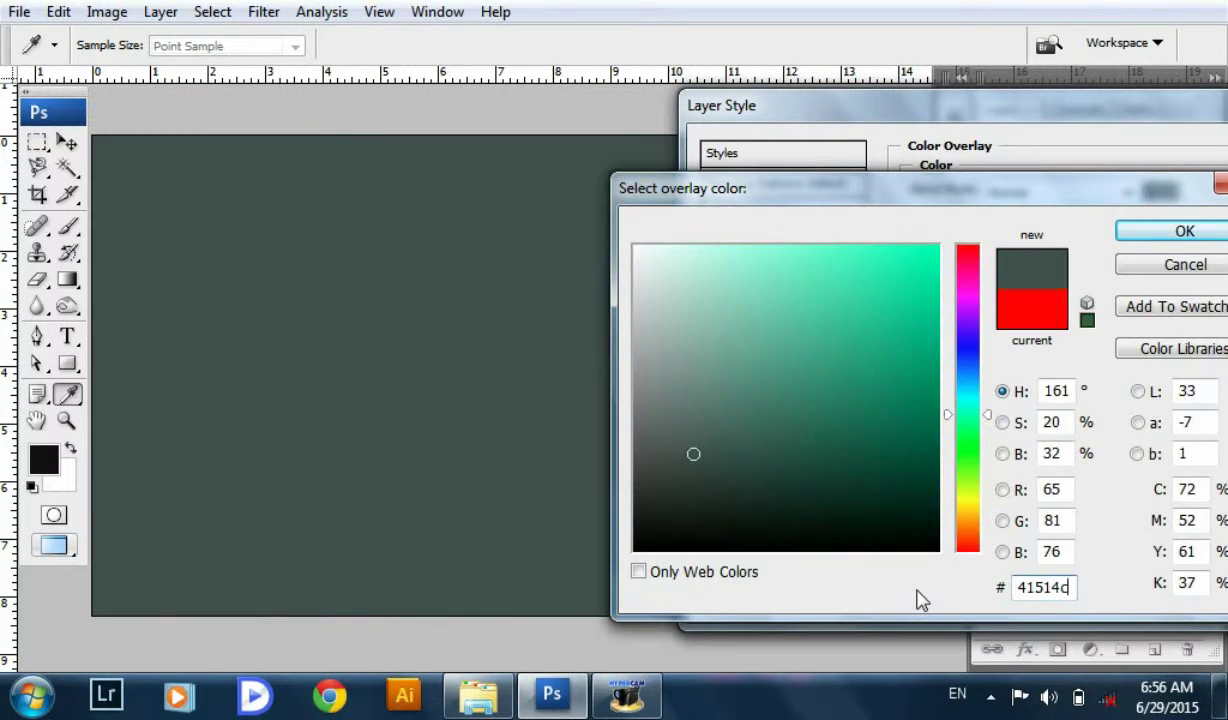
pyautogui.click(1150, 232)
pyautogui.click(1190, 150)
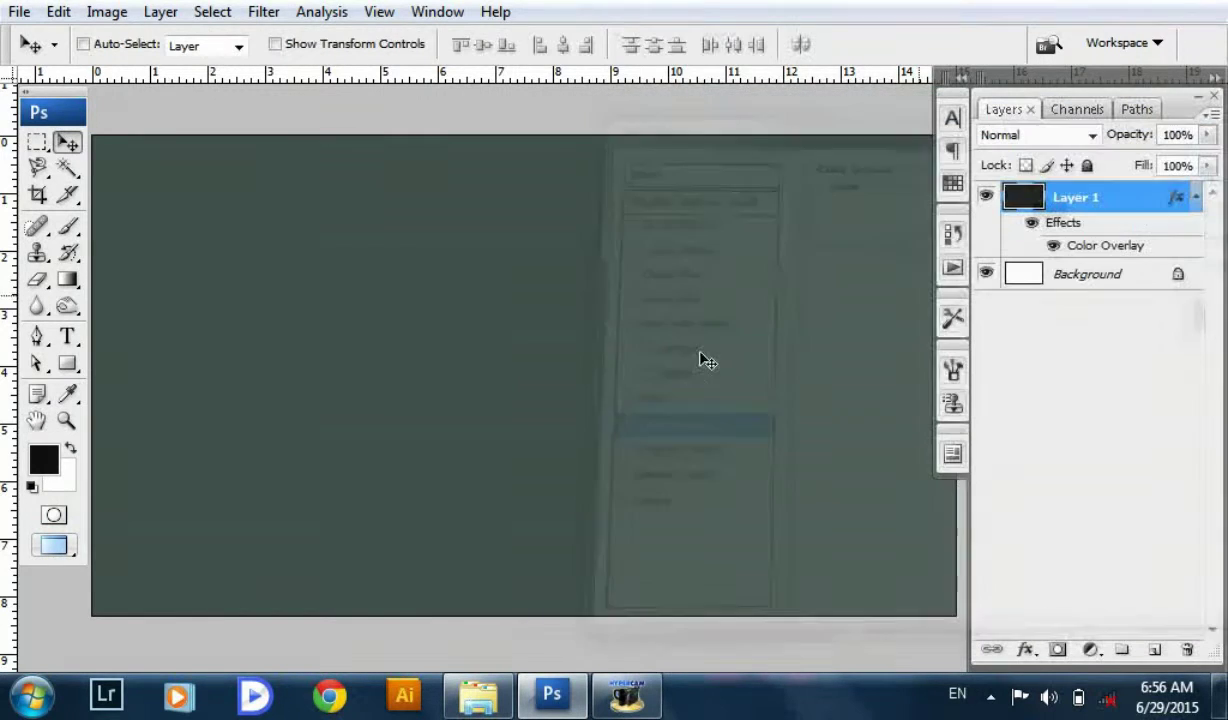
# - Fill a new top layer with a grey paper-texture pattern
pyautogui.hotkey('ctrl', 'shift', 'alt', 'n')
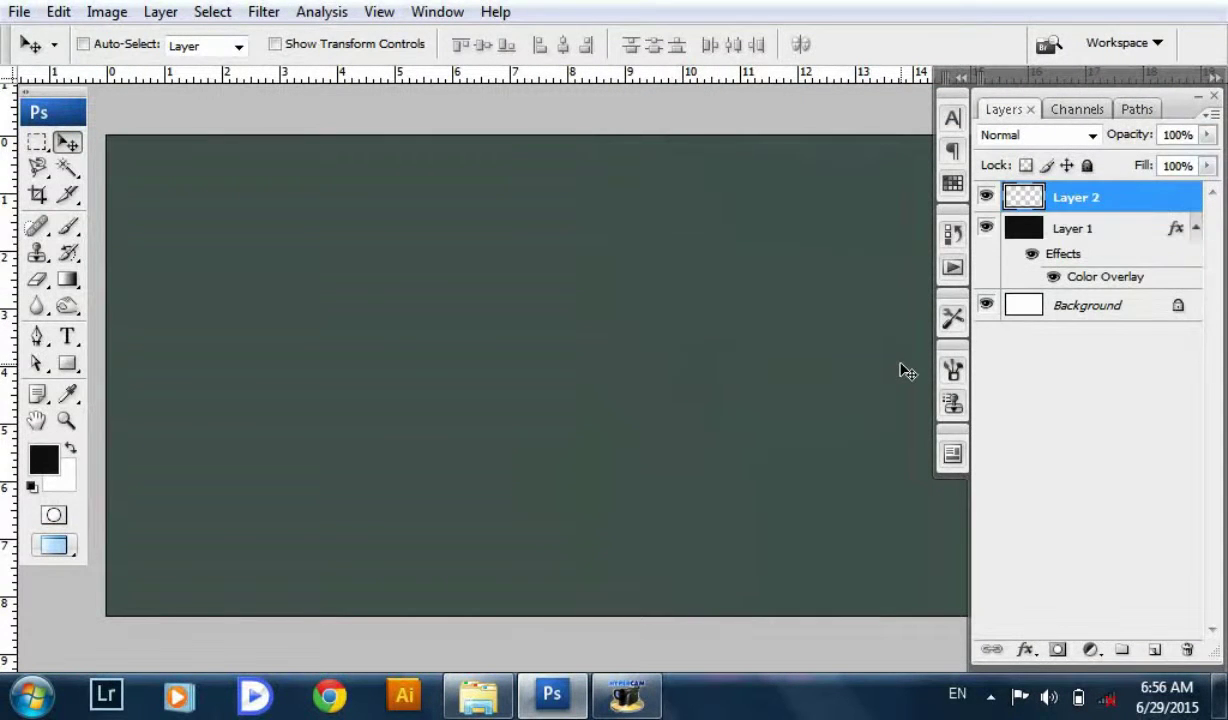
pyautogui.click(58, 11)
pyautogui.click(100, 356)
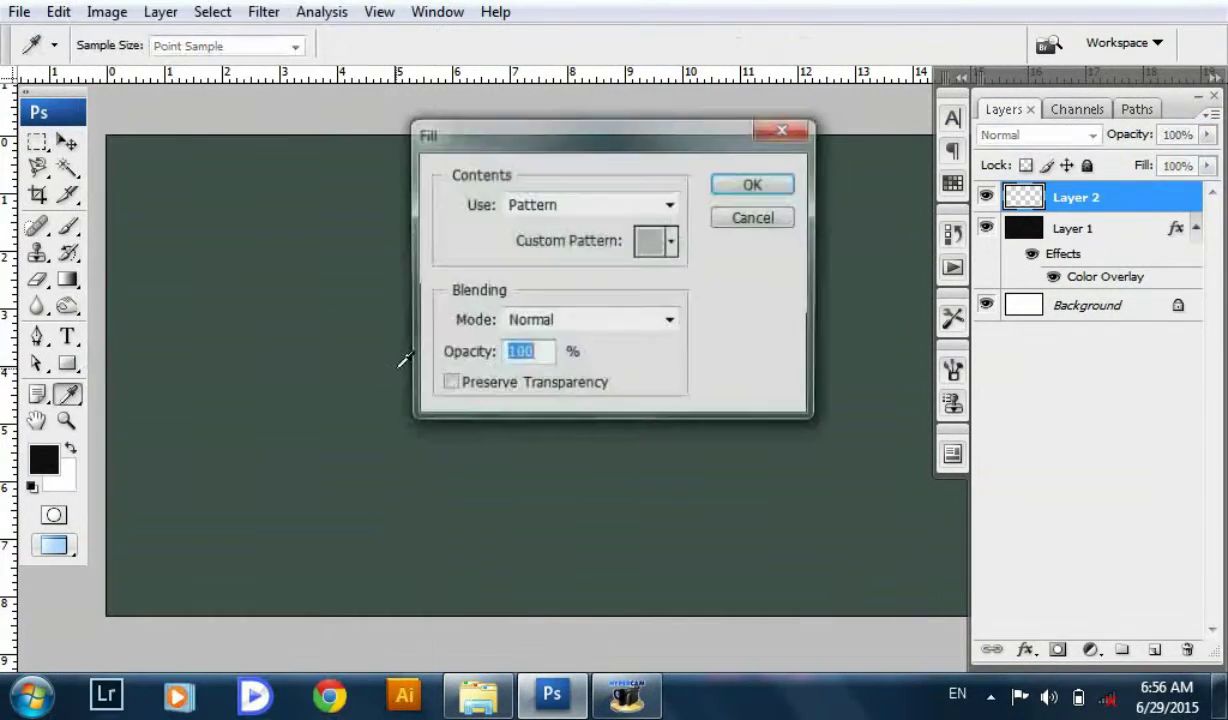
pyautogui.click(671, 243)
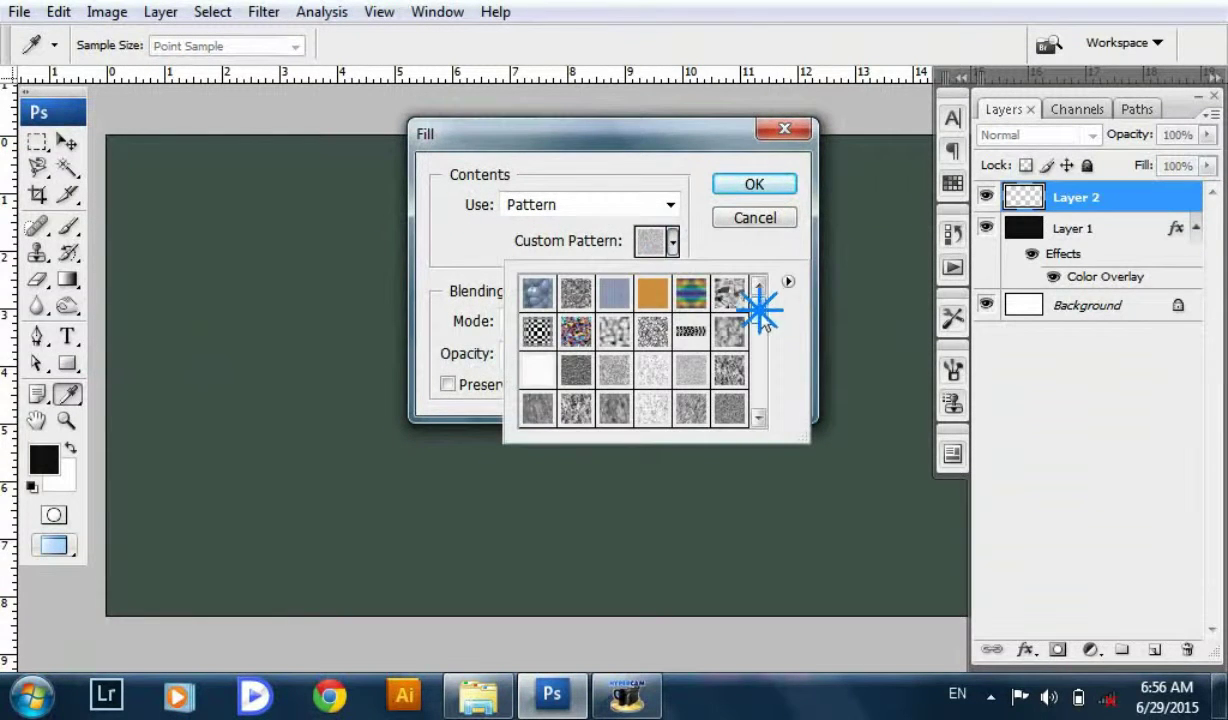
pyautogui.click(788, 283)
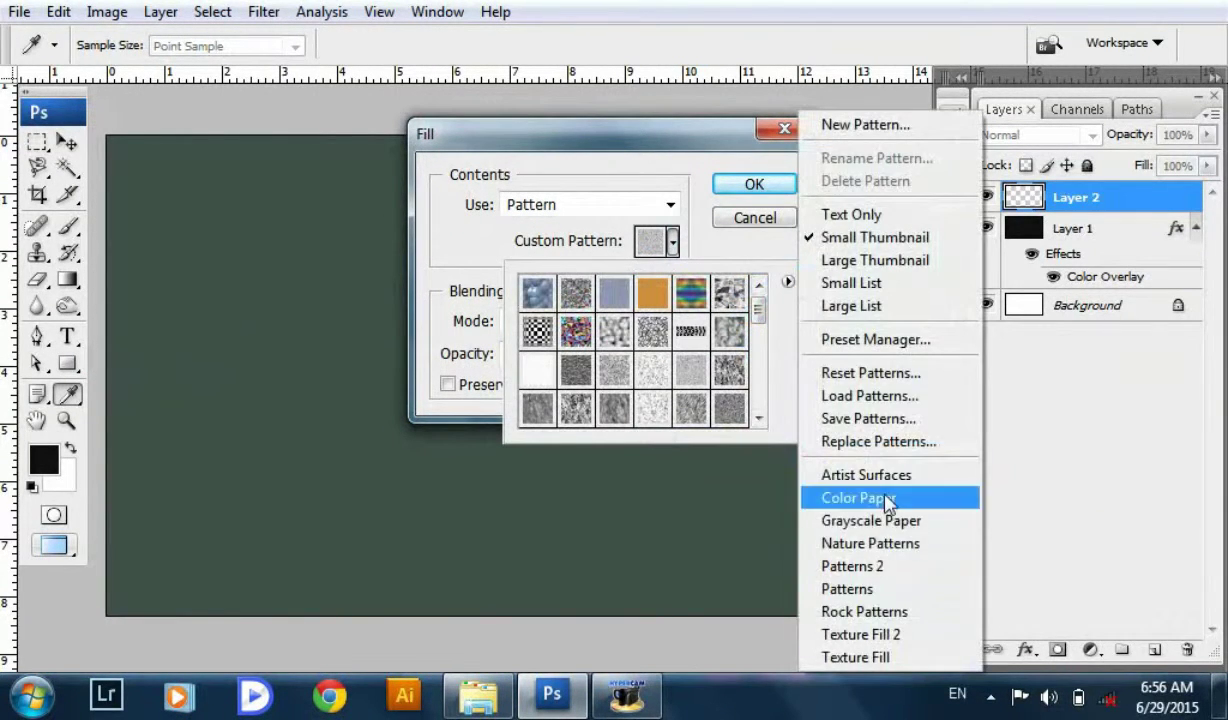
pyautogui.click(789, 286)
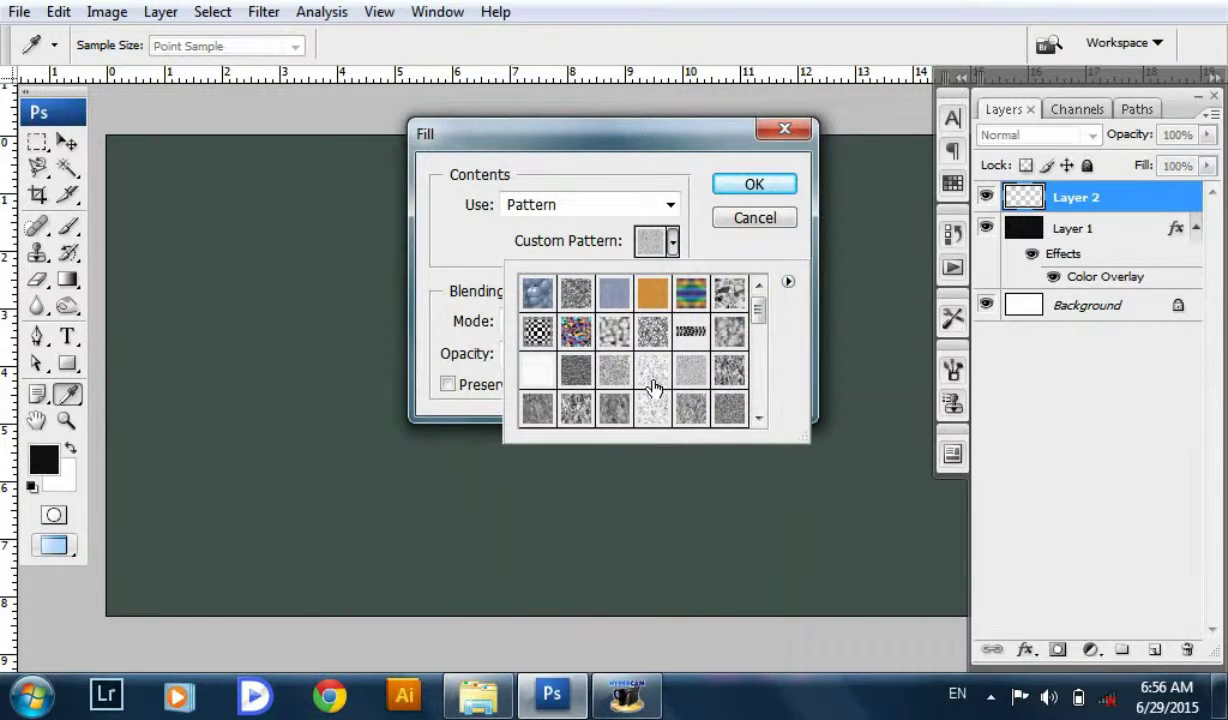
pyautogui.moveTo(759, 311); pyautogui.dragTo(764, 330)
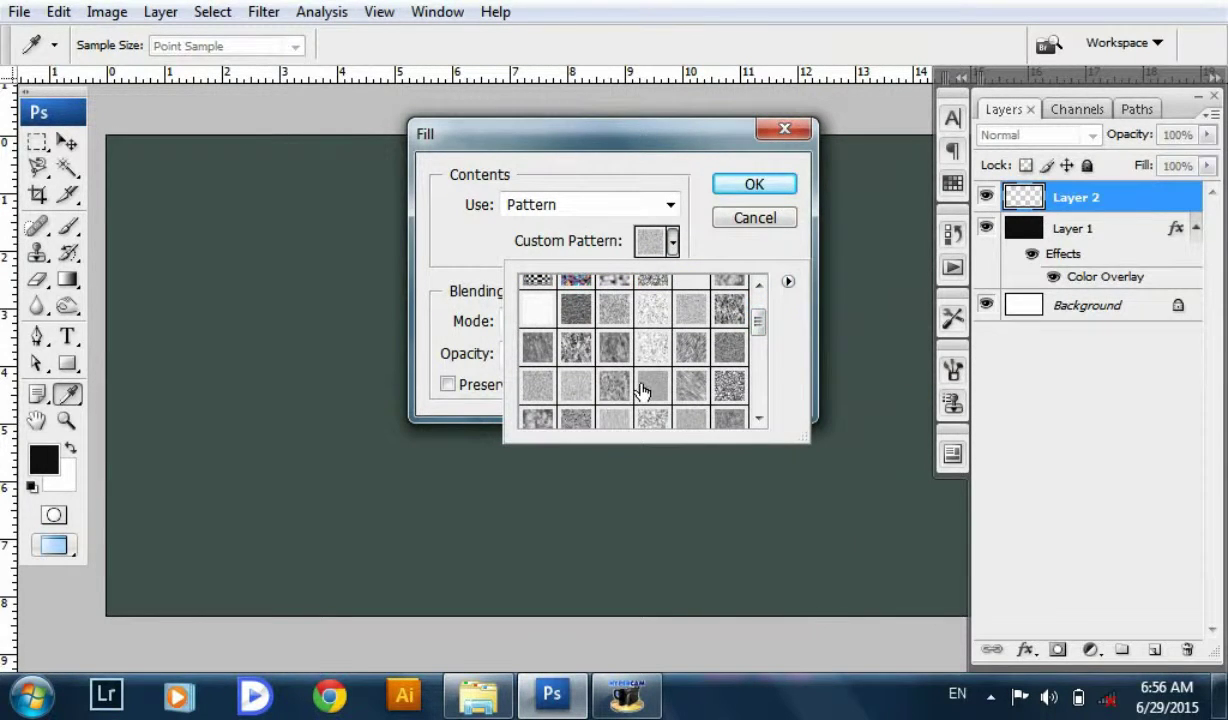
pyautogui.click(762, 330)
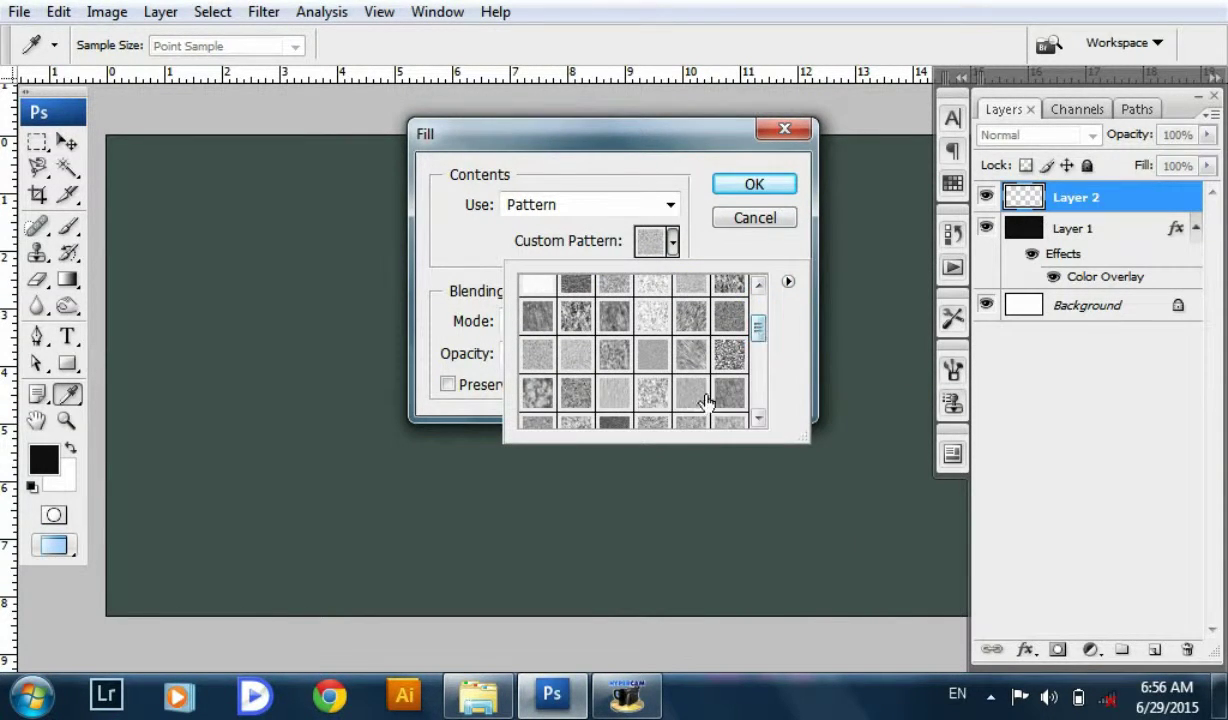
pyautogui.click(735, 193)
pyautogui.press('v')
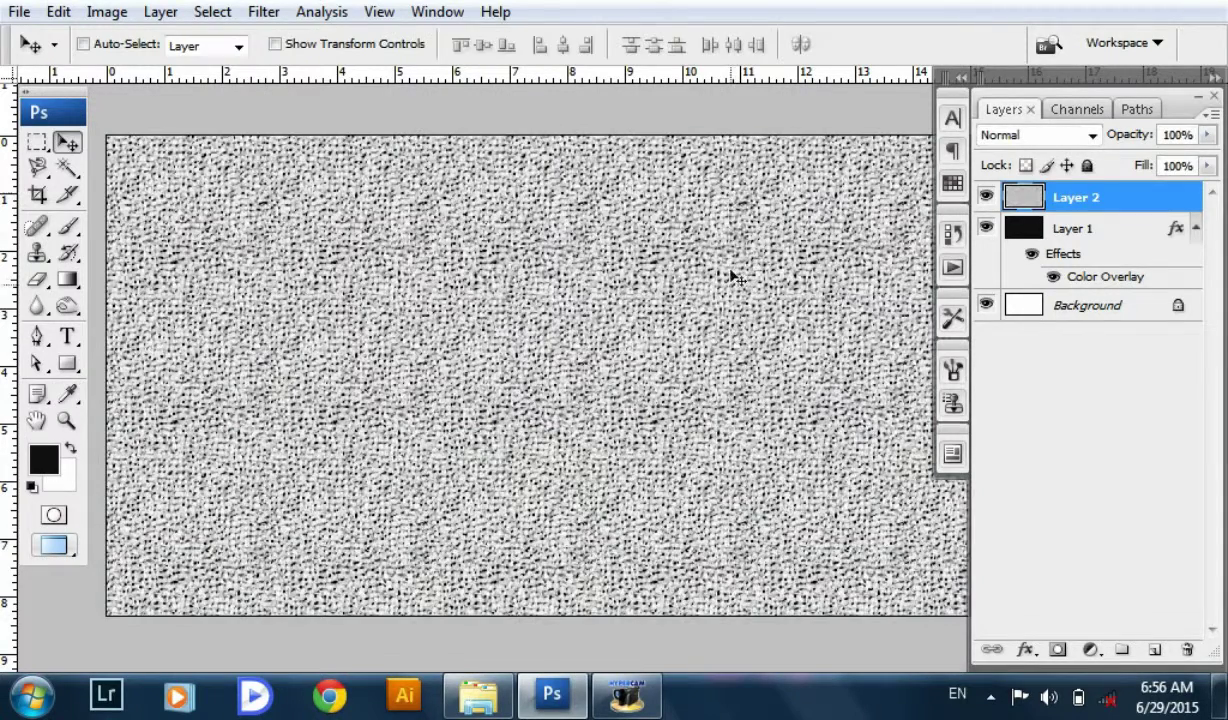
# - Lower the texture to about 2% opacity, merge it with Layer 1, and delete the Background
pyautogui.moveTo(1125, 132); pyautogui.dragTo(1131, 147)
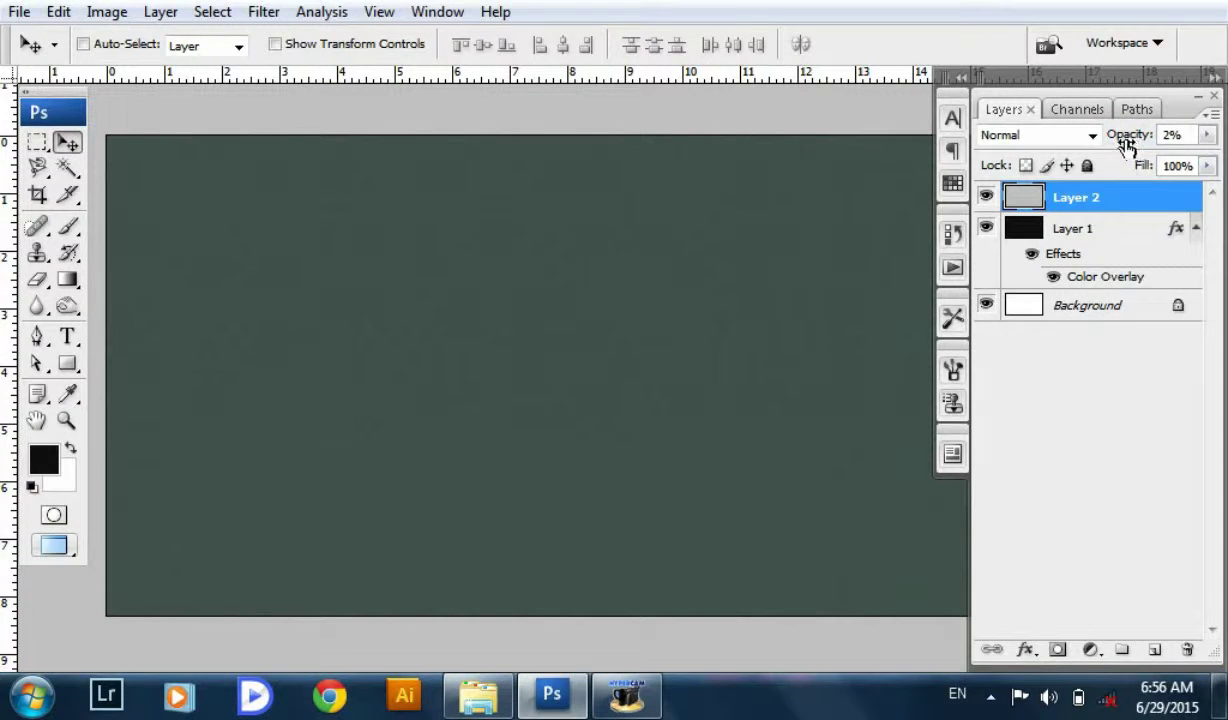
pyautogui.click(1112, 251)
pyautogui.click(1041, 190)
pyautogui.keyDown('shift'); pyautogui.click(1090, 247); pyautogui.keyUp('shift')
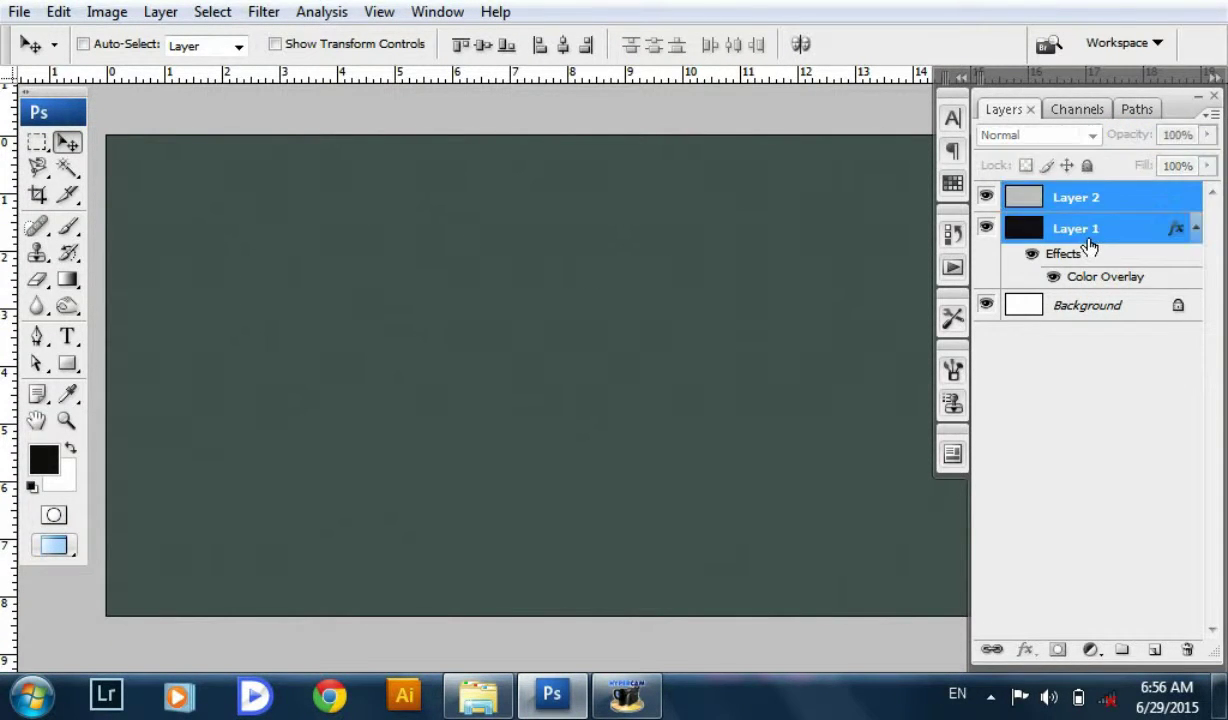
pyautogui.hotkey('ctrl', 'e')
pyautogui.doubleClick(1097, 237)
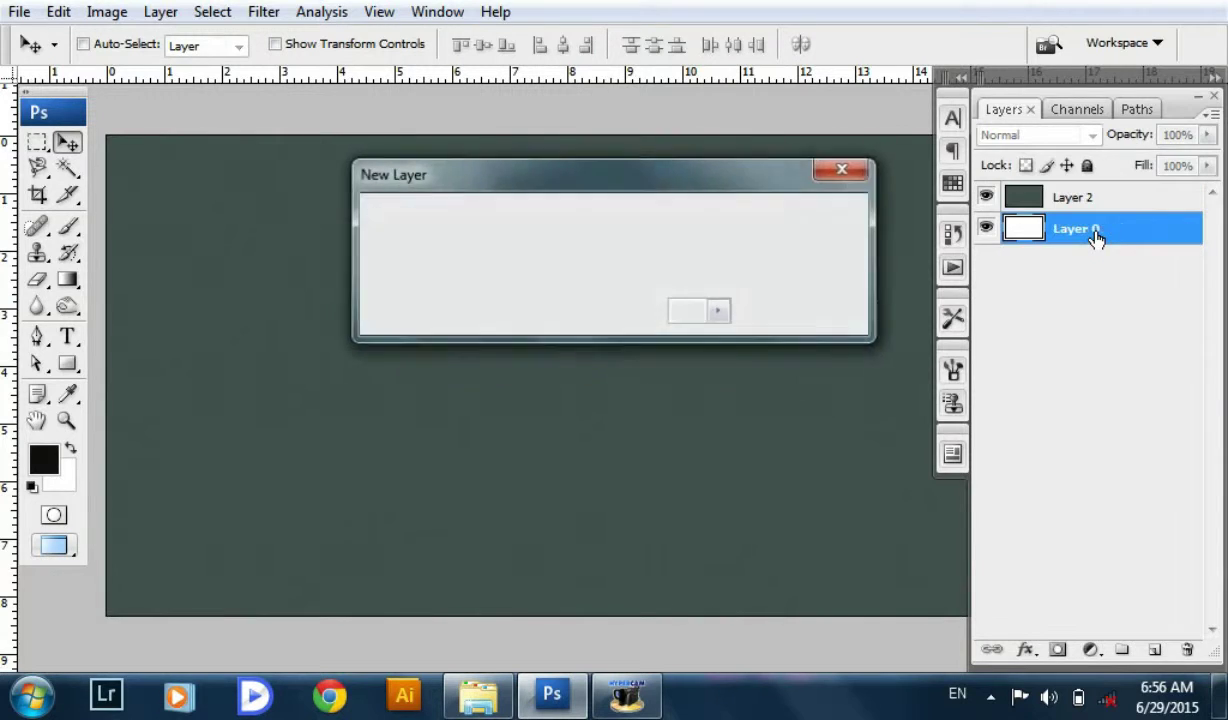
pyautogui.press('Return')
pyautogui.press('Delete')
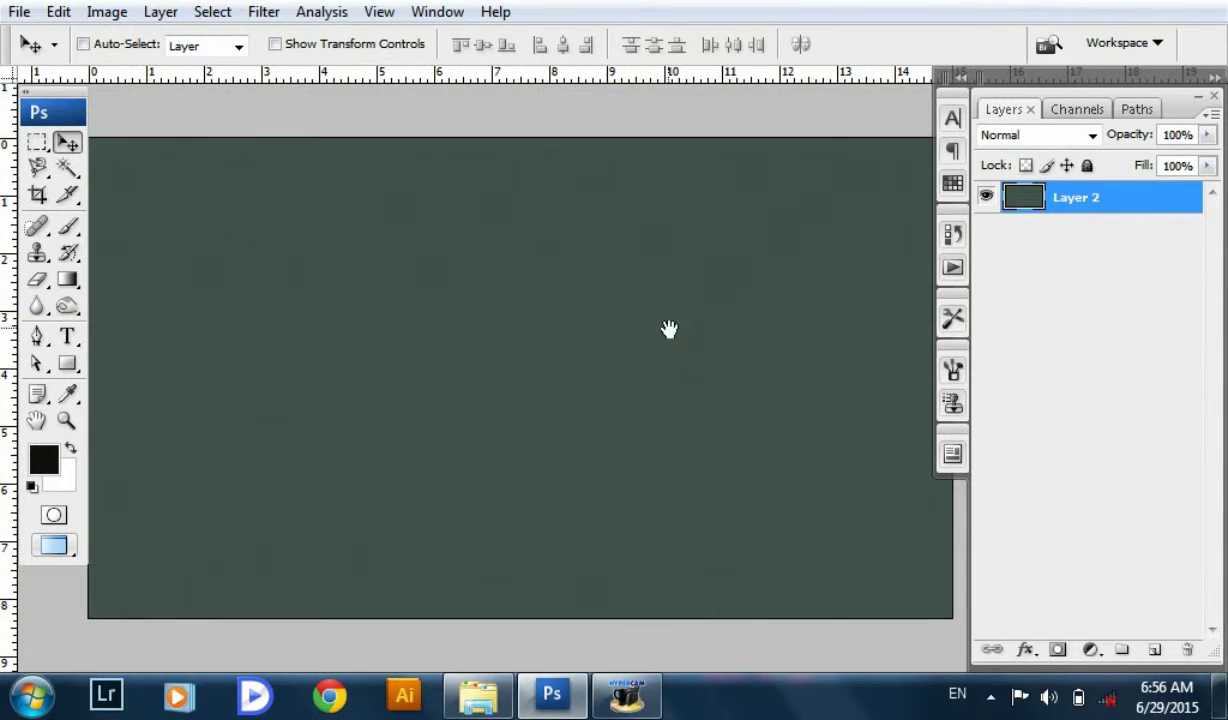
pyautogui.press('t')
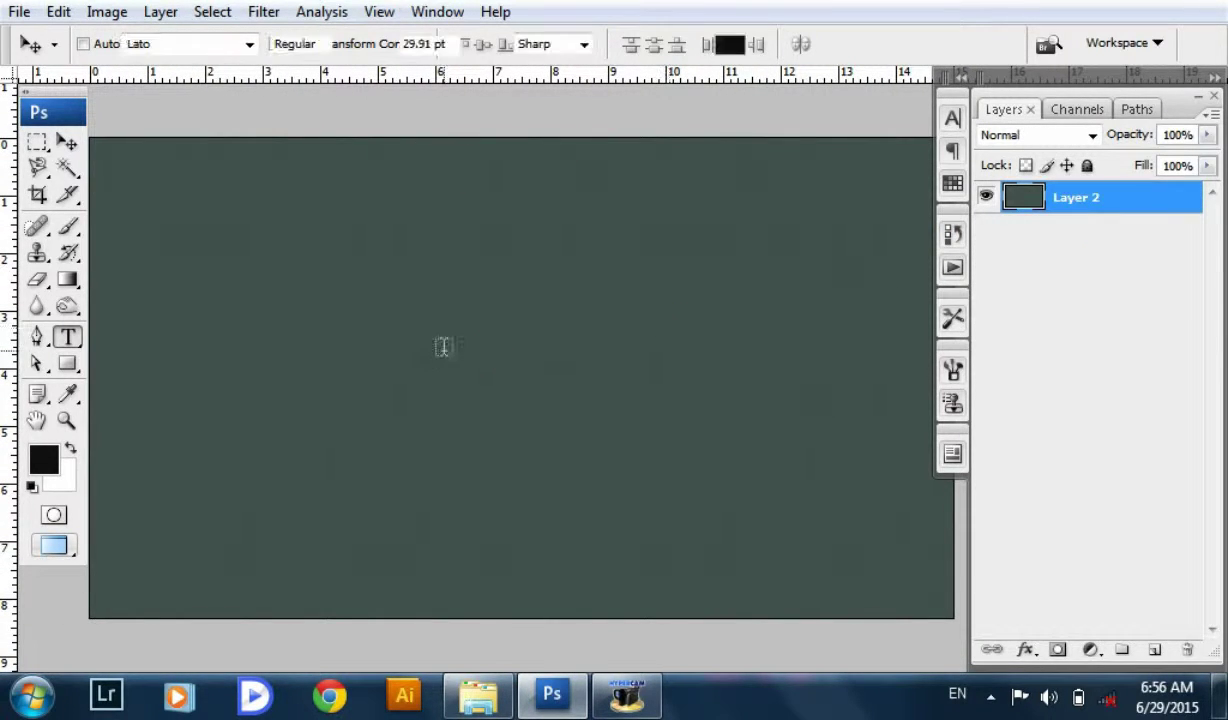
# - Type a letter F near the canvas centre and scale it up greatly
pyautogui.click(444, 348)
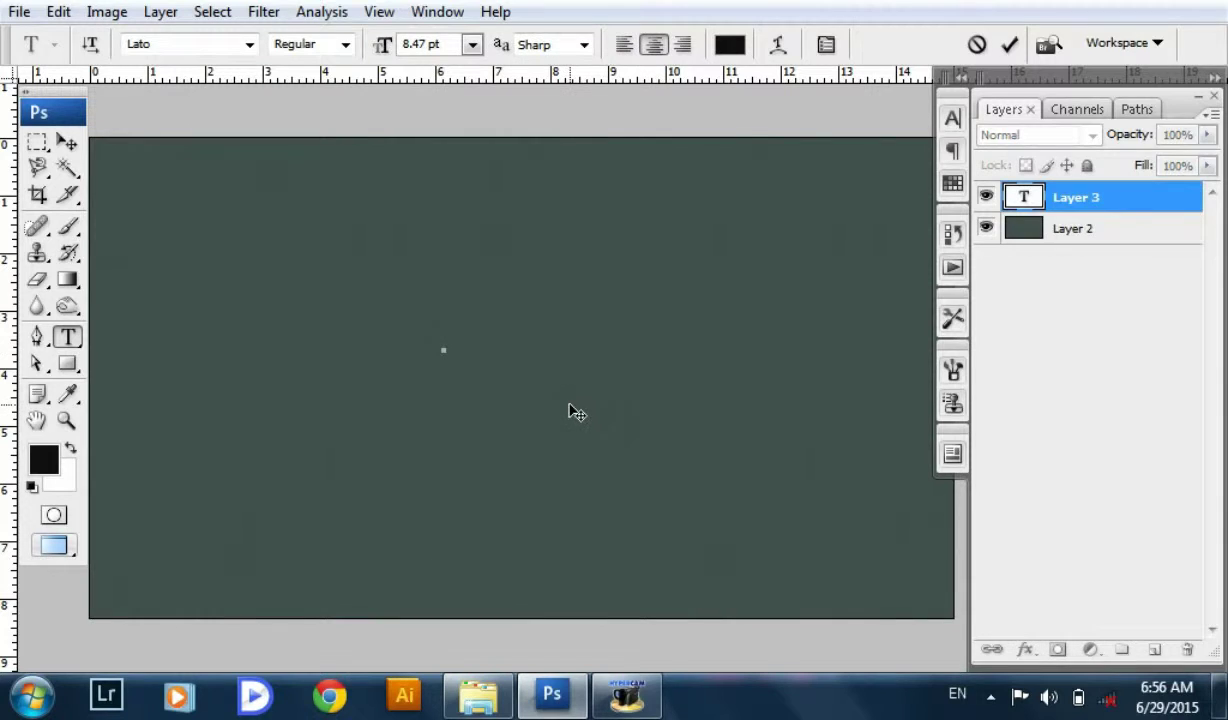
pyautogui.click(67, 143)
pyautogui.hotkey('ctrl', 't')
pyautogui.moveTo(447, 356); pyautogui.dragTo(657, 490)
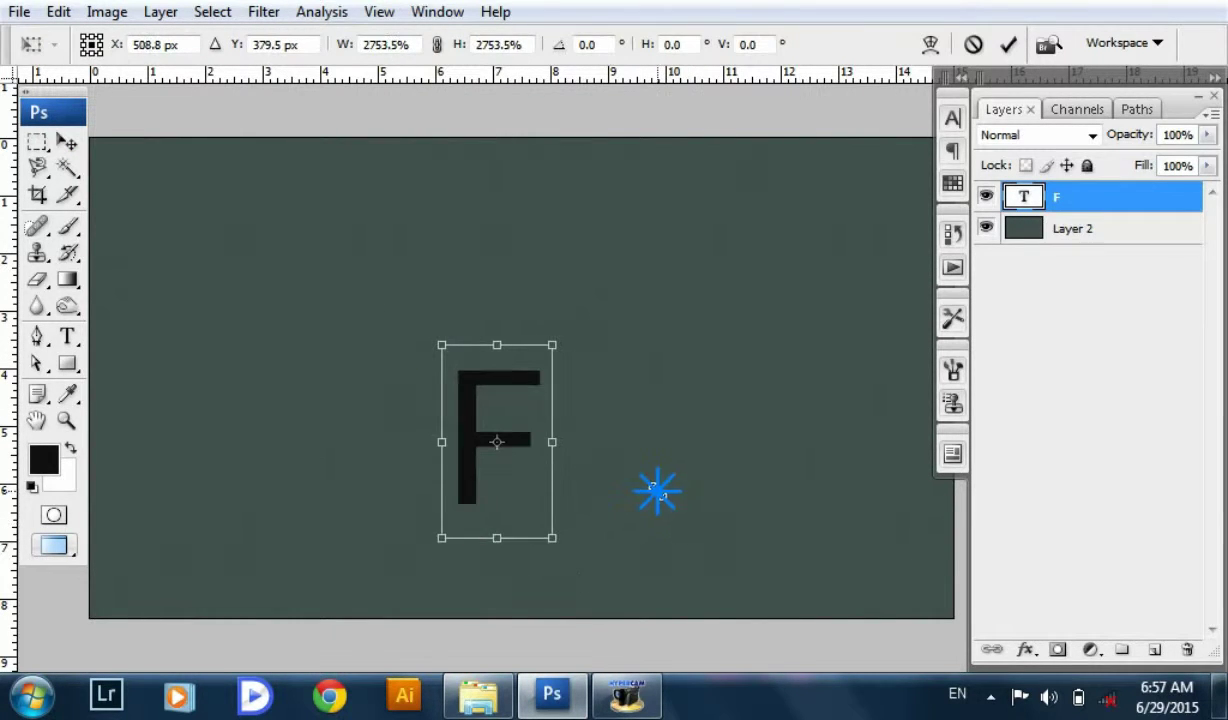
pyautogui.press('Return')
pyautogui.moveTo(487, 443); pyautogui.dragTo(500, 368)
# - Change the F's font to Aller Display in the Character panel
pyautogui.click(952, 120)
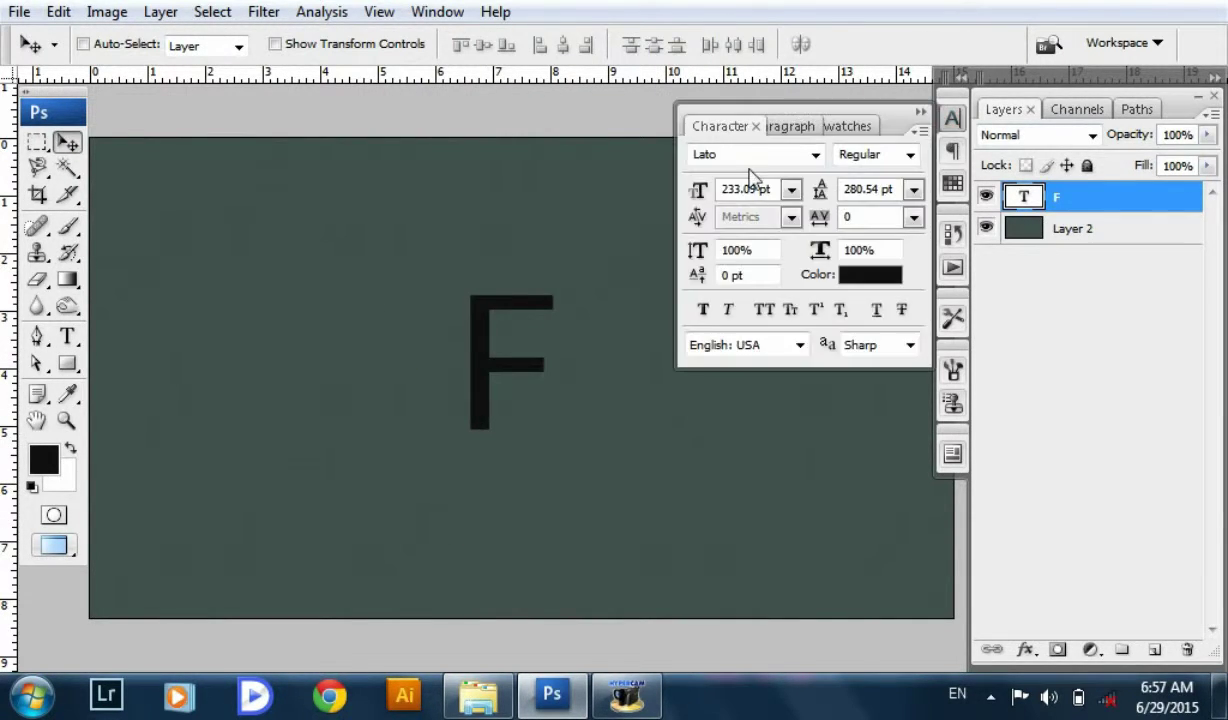
pyautogui.click(815, 154)
pyautogui.click(729, 163)
pyautogui.write('Aller')
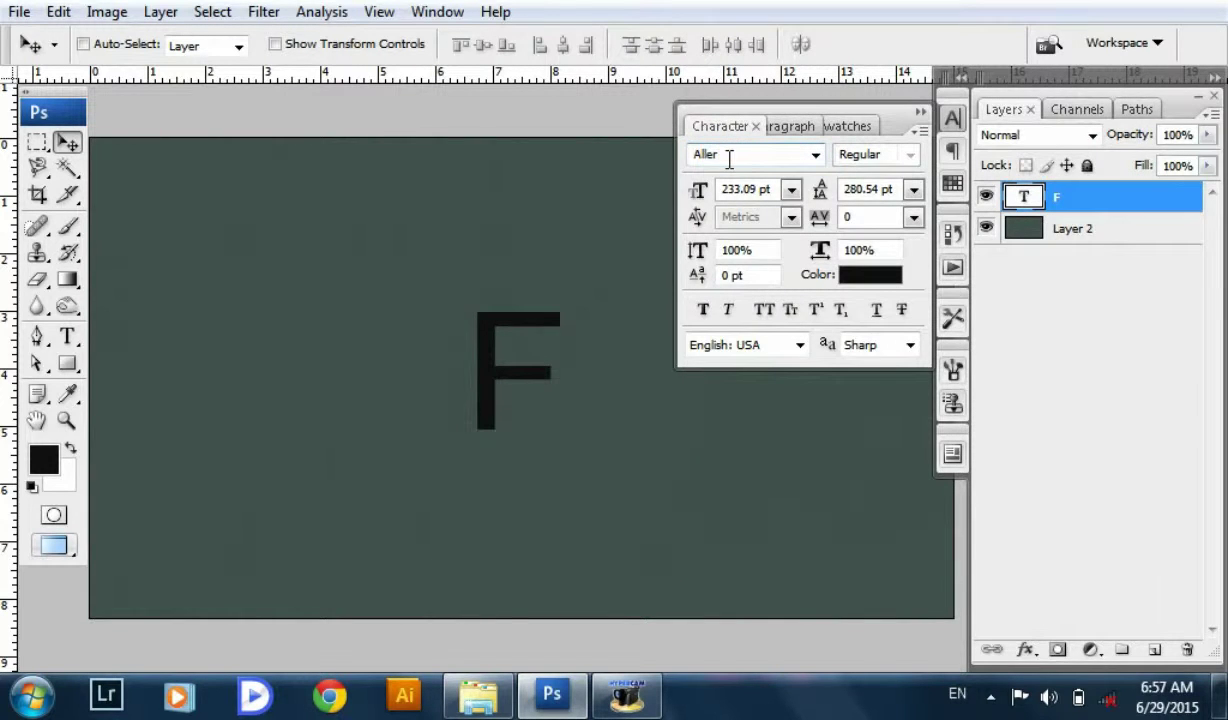
pyautogui.write(' Display')
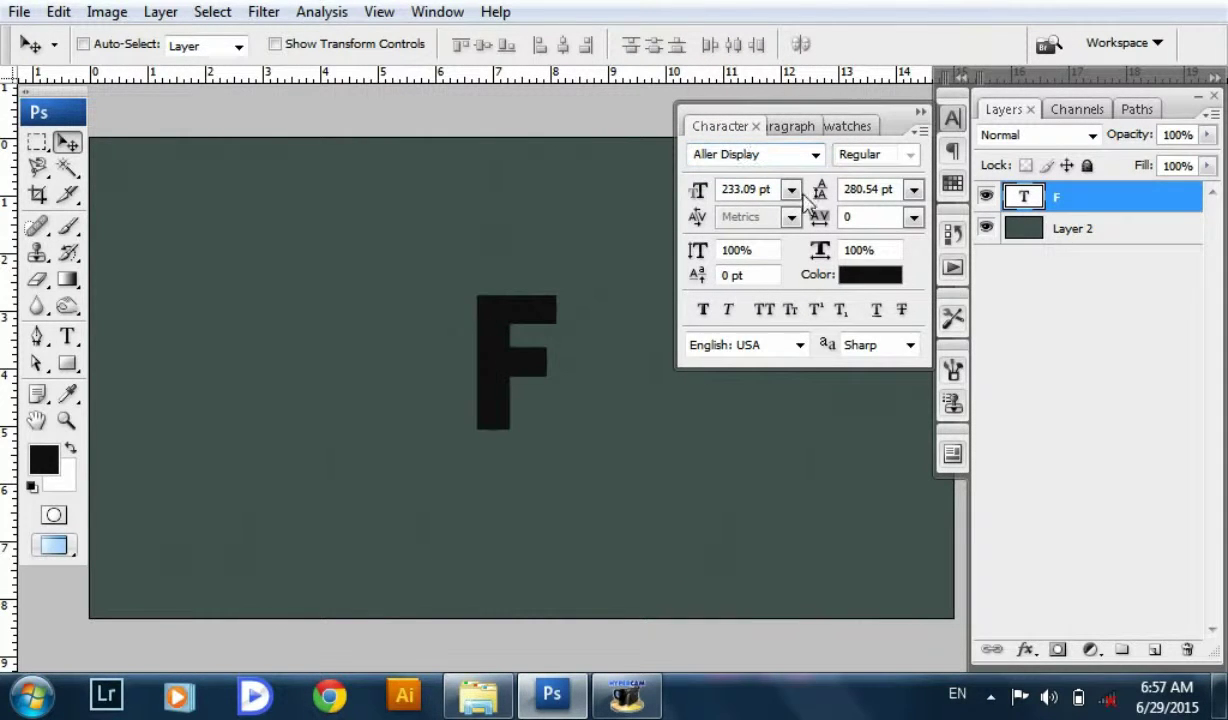
pyautogui.click(791, 189)
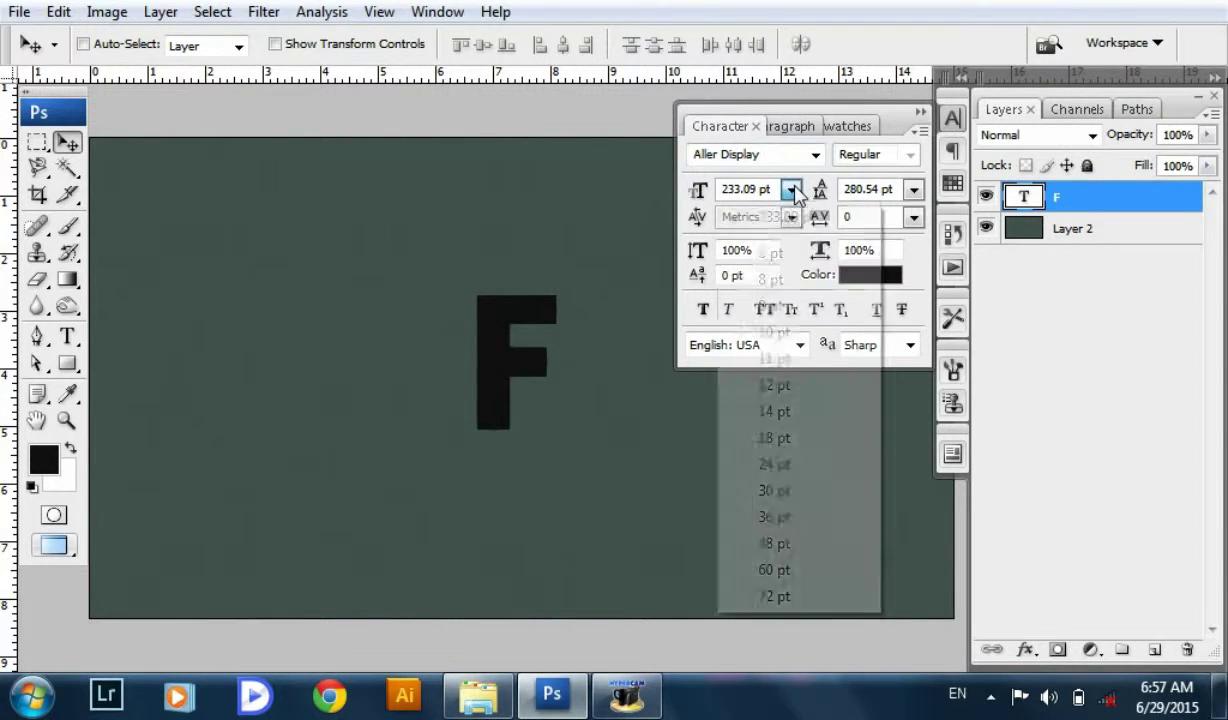
pyautogui.click(952, 118)
# - Enlarge the F to 122.9% and duplicate it as F copy
pyautogui.moveTo(536, 327); pyautogui.dragTo(545, 327)
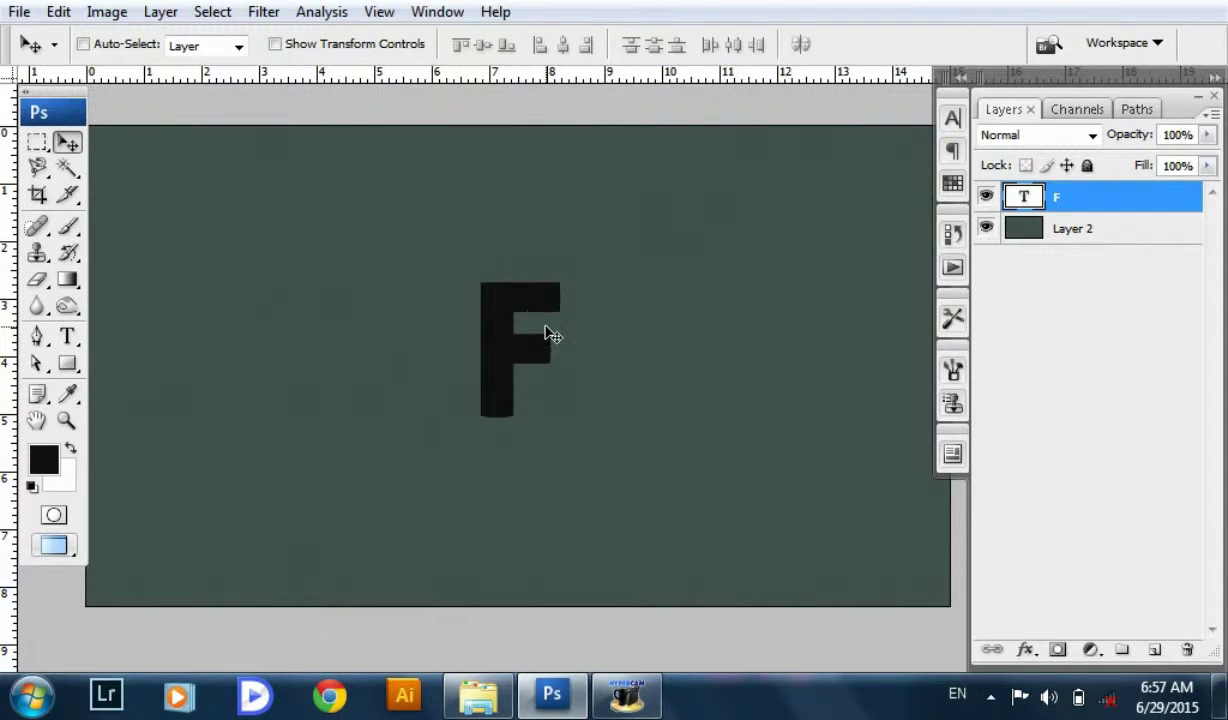
pyautogui.hotkey('ctrl', 't')
pyautogui.moveTo(561, 461); pyautogui.dragTo(587, 480)
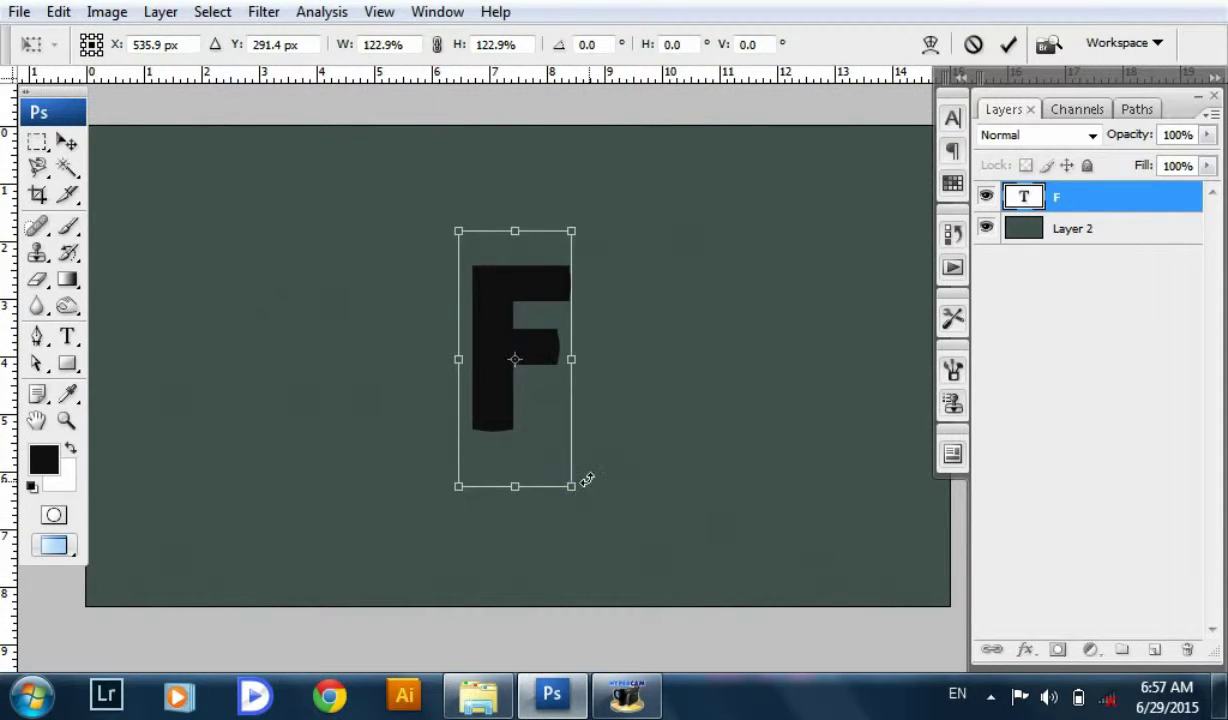
pyautogui.press('Return')
pyautogui.hotkey('ctrl', 'j')
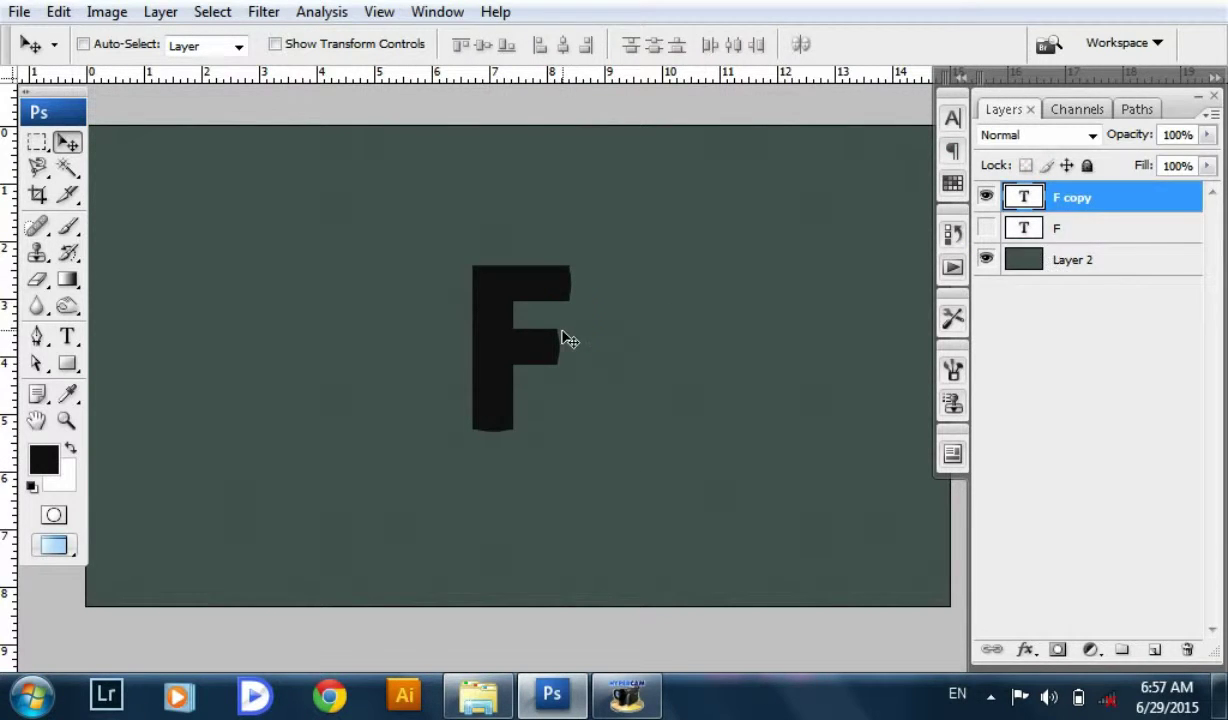
# - Give F copy a Color Overlay of near-white f6f6f6
pyautogui.click(1025, 649)
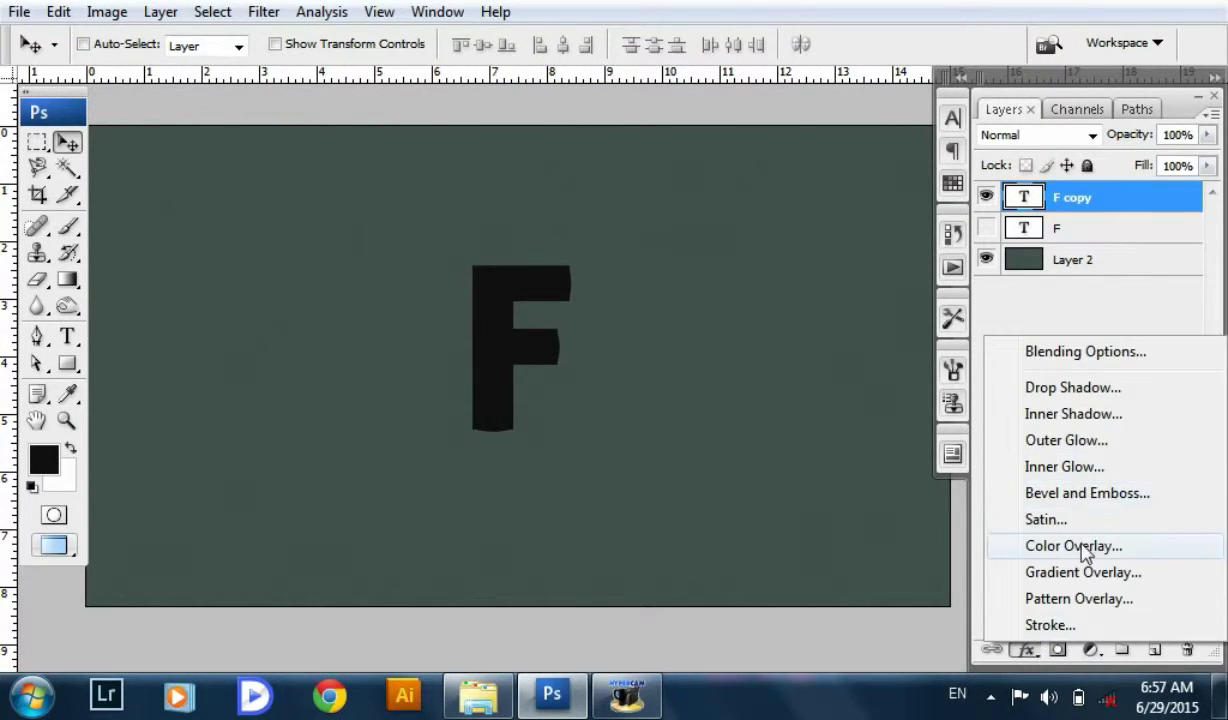
pyautogui.click(1010, 546)
pyautogui.click(1050, 197)
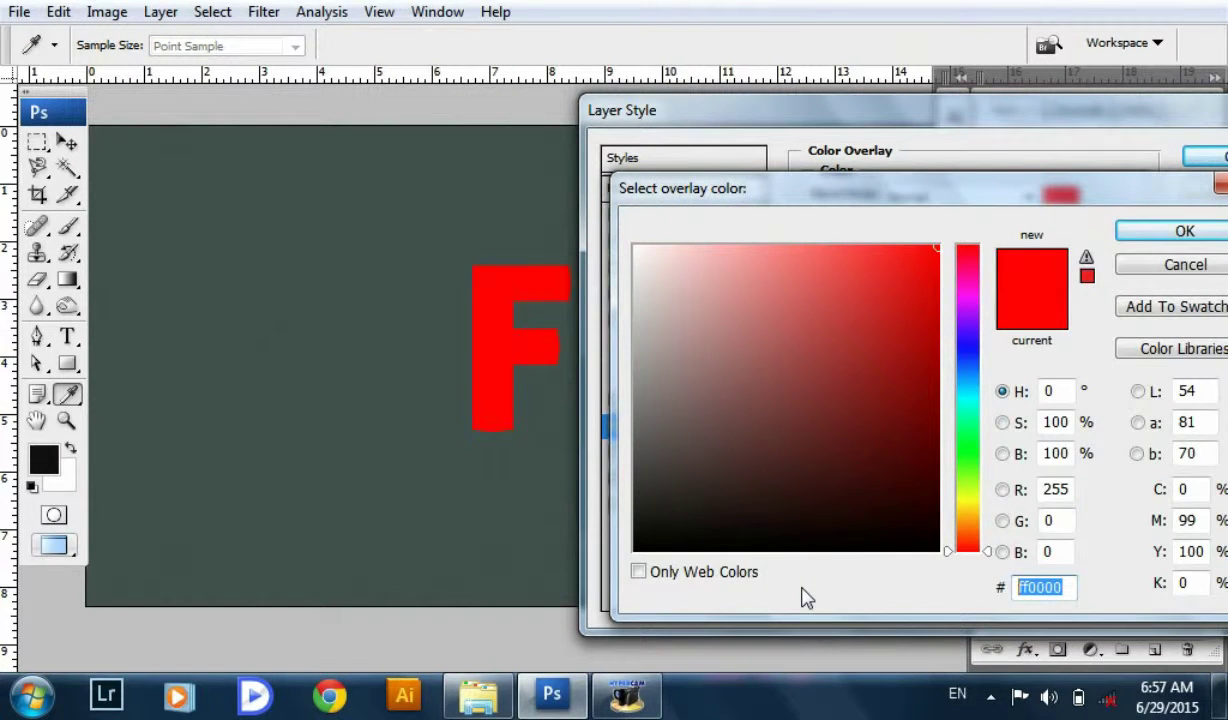
pyautogui.write('f6f6f6')
pyautogui.press('Return')
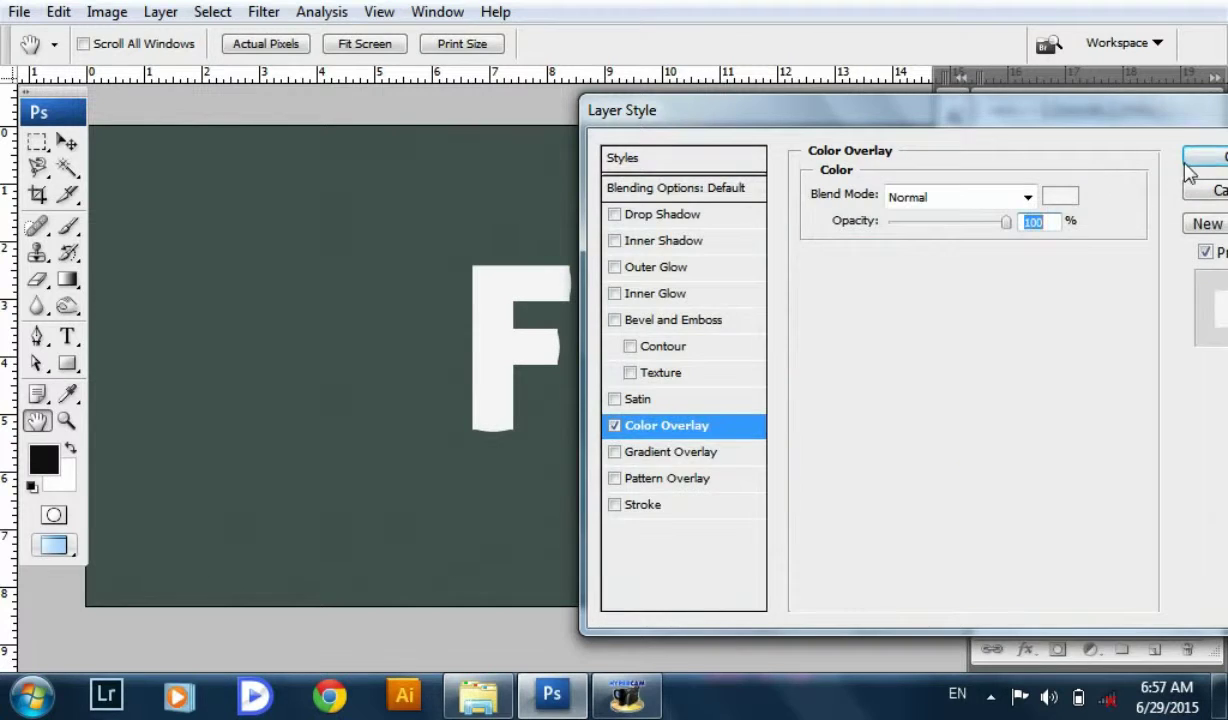
pyautogui.click(1190, 165)
# - Set F copy to Overlay blend mode and add an empty layer above it
pyautogui.click(1035, 134)
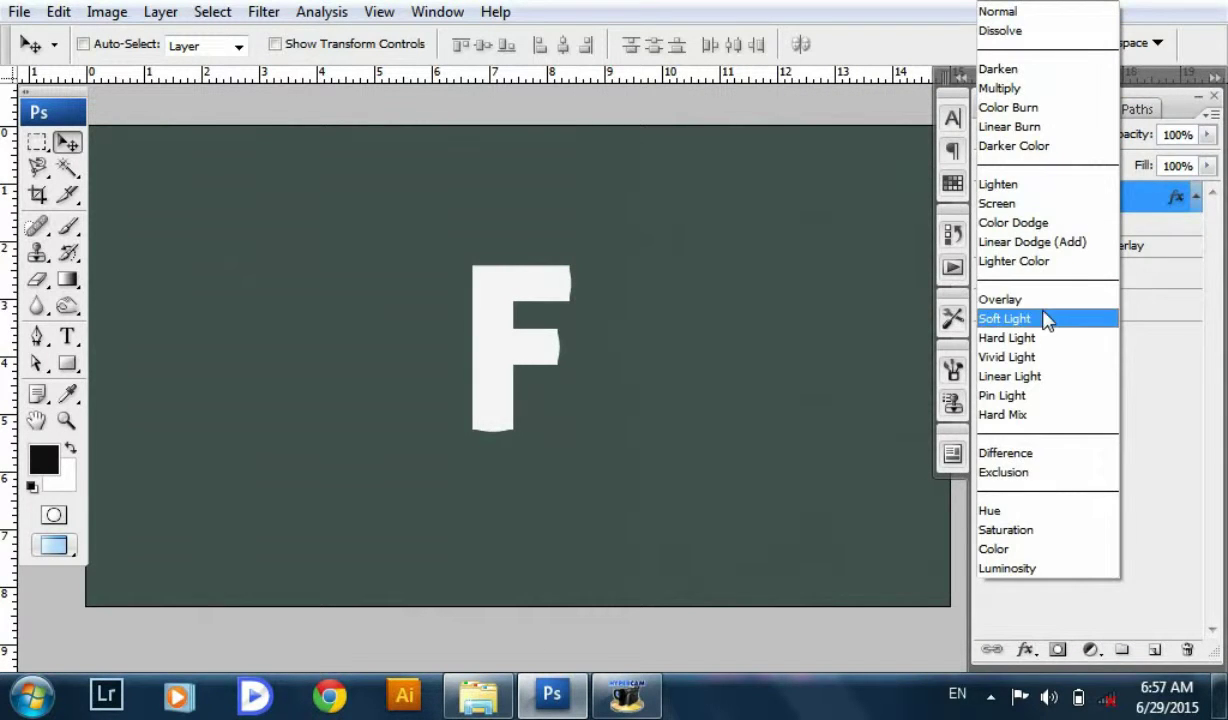
pyautogui.click(1041, 302)
pyautogui.click(1195, 198)
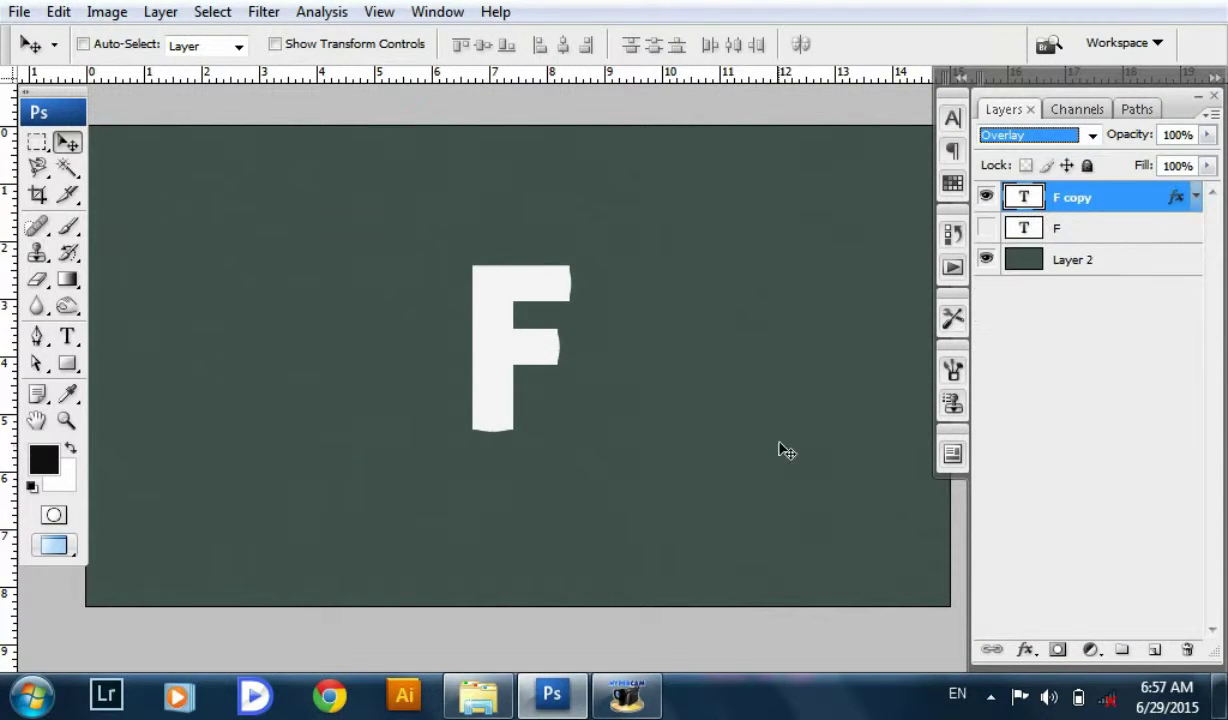
pyautogui.click(745, 424)
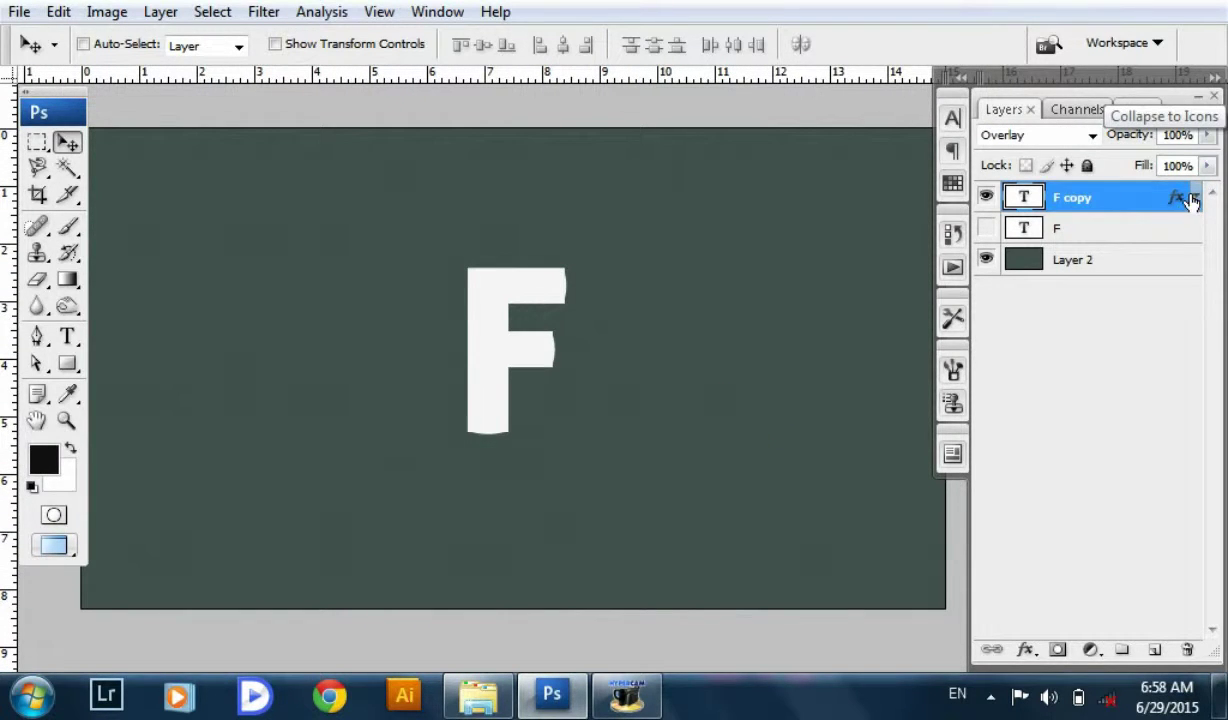
pyautogui.click(645, 376)
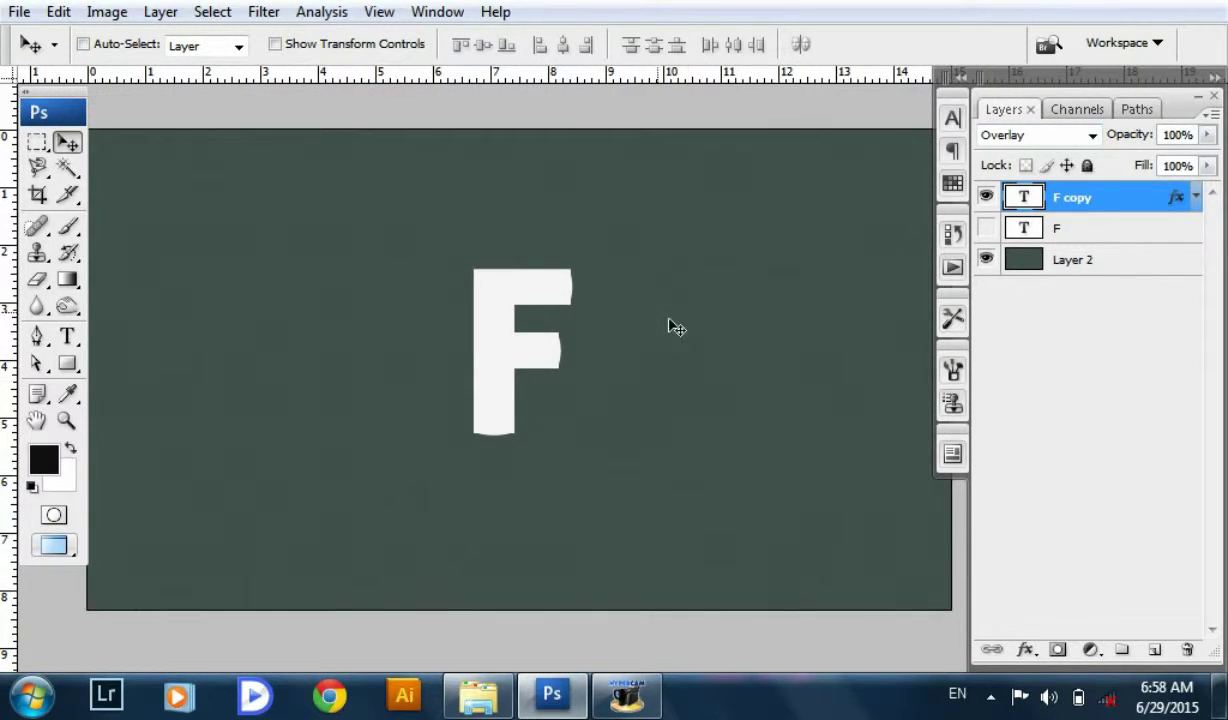
pyautogui.hotkey('ctrl', 'shift', 'alt', 'n')
# - Merge F copy with the new layer into one pixel layer and zoom in
pyautogui.keyDown('shift'); pyautogui.click(1110, 232); pyautogui.keyUp('shift')
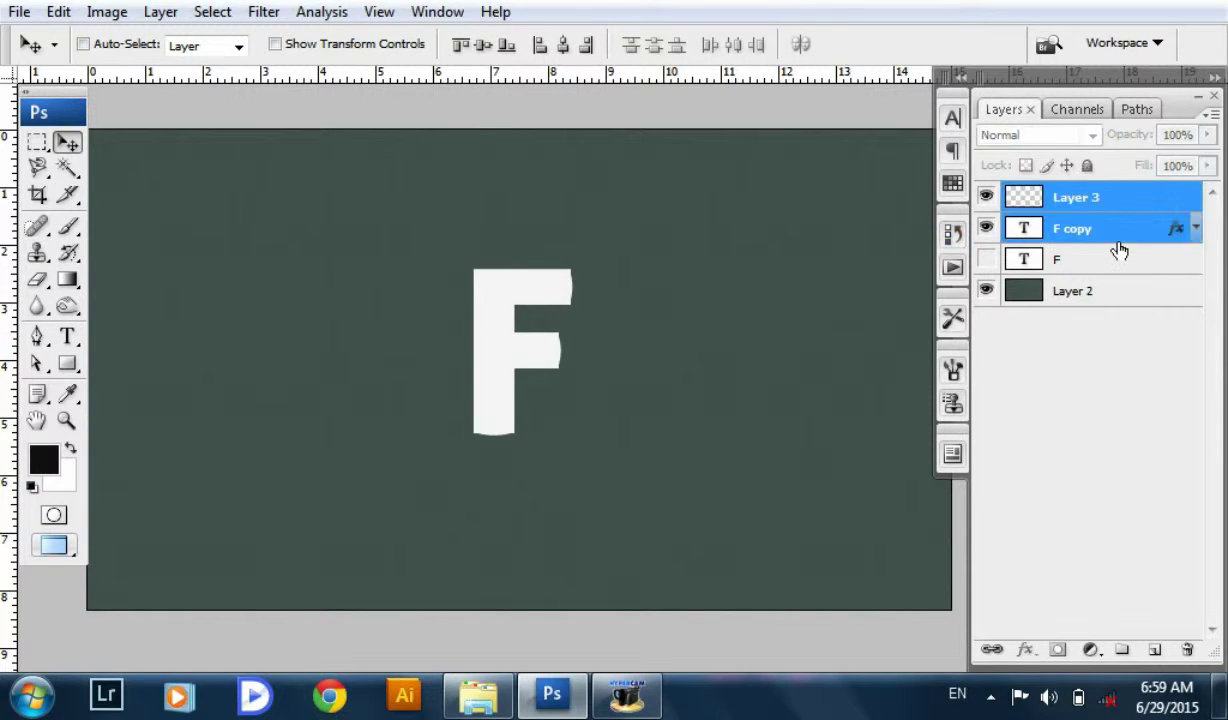
pyautogui.hotkey('ctrl', 'e')
pyautogui.click(420, 292)
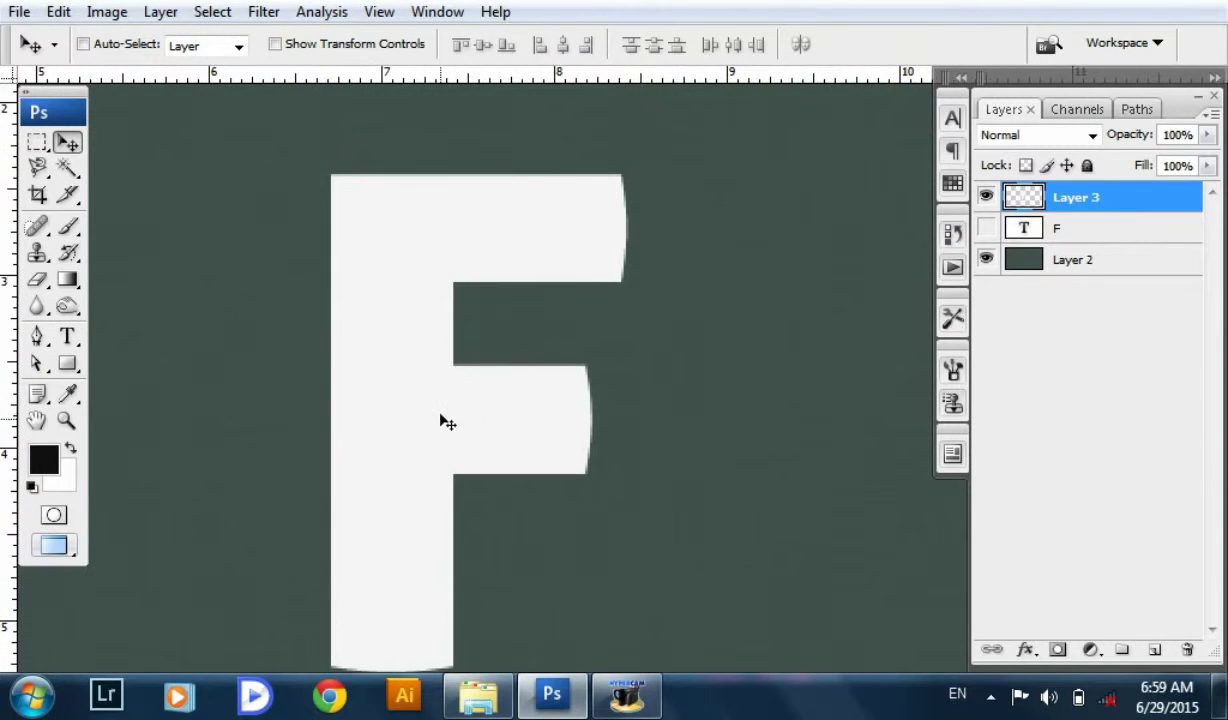
# - Pen-trace a slanted triangle over the F's top-left corner and copy it to a new layer
pyautogui.click(38, 338)
pyautogui.moveTo(305, 168); pyautogui.dragTo(315, 211)
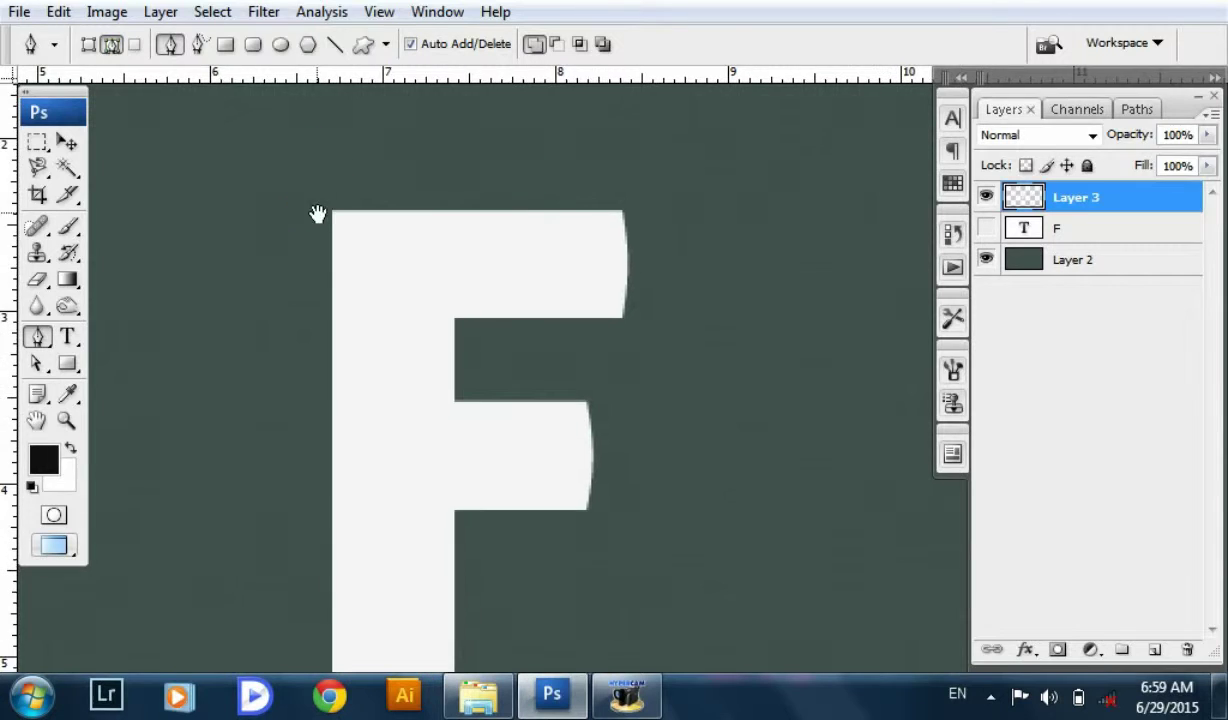
pyautogui.click(419, 161)
pyautogui.click(319, 425)
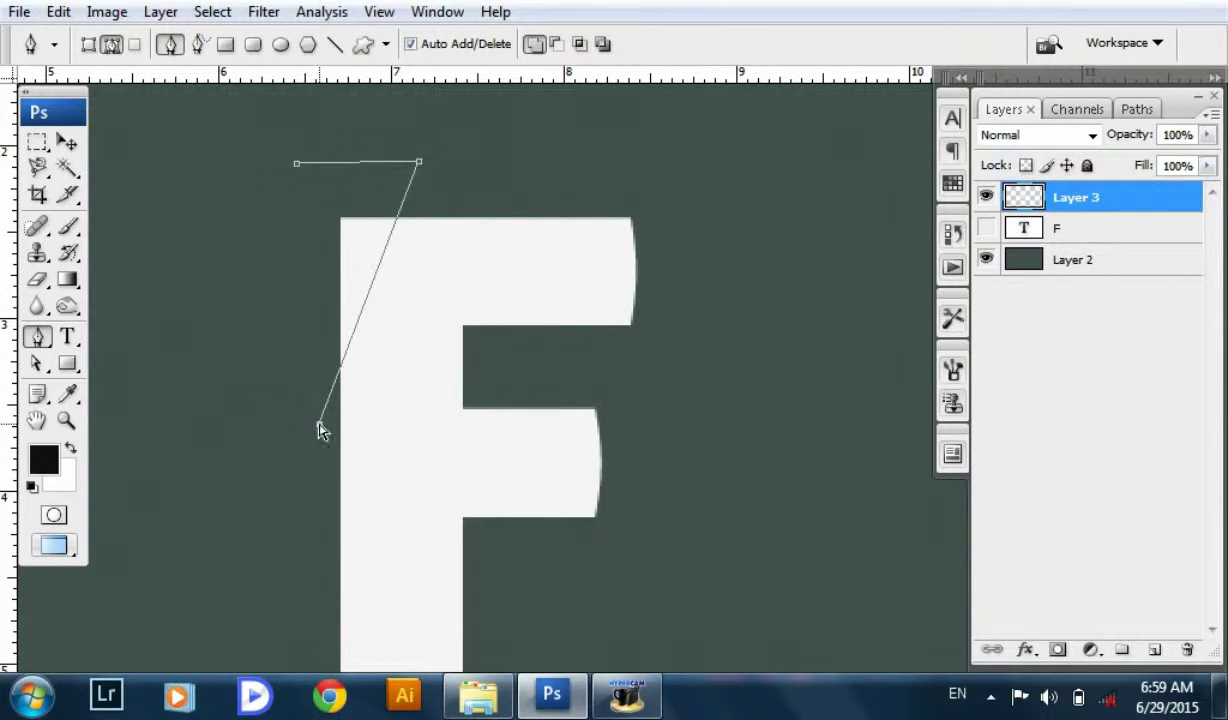
pyautogui.moveTo(319, 426)
pyautogui.mouseDown()
pyautogui.moveTo(319, 462)
pyautogui.moveTo(359, 448)
pyautogui.mouseUp()
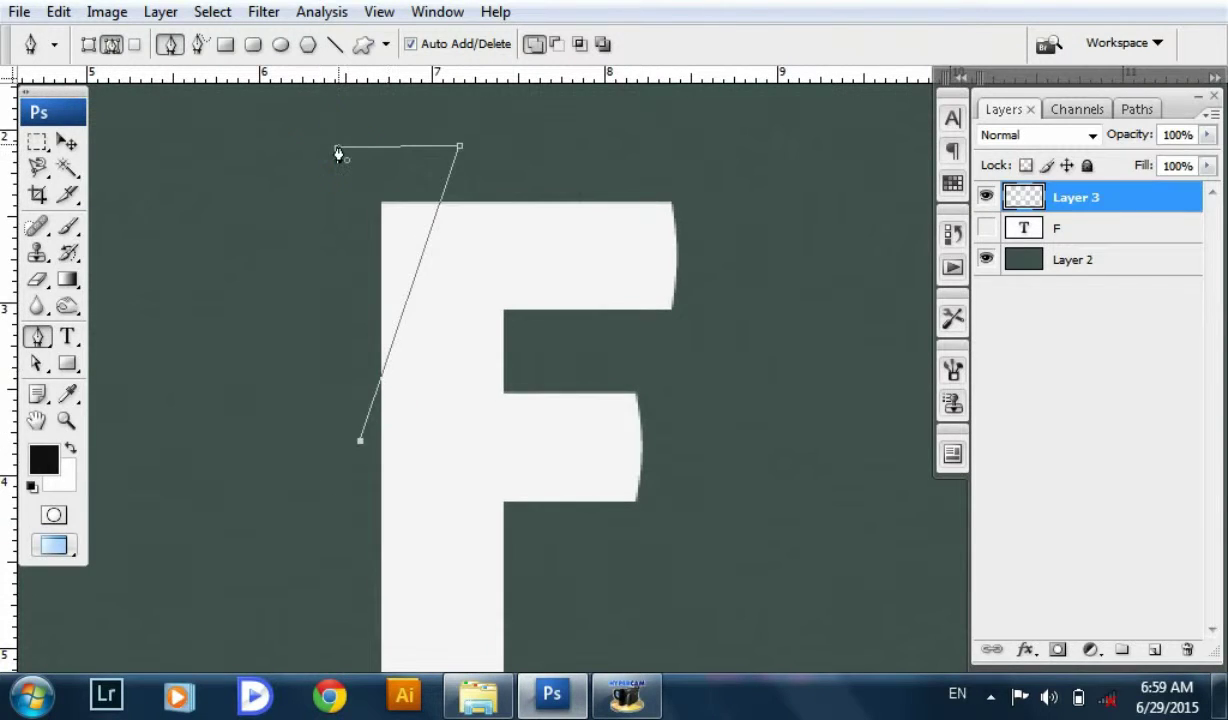
pyautogui.hotkey('ctrl', 'Return')
pyautogui.press('v')
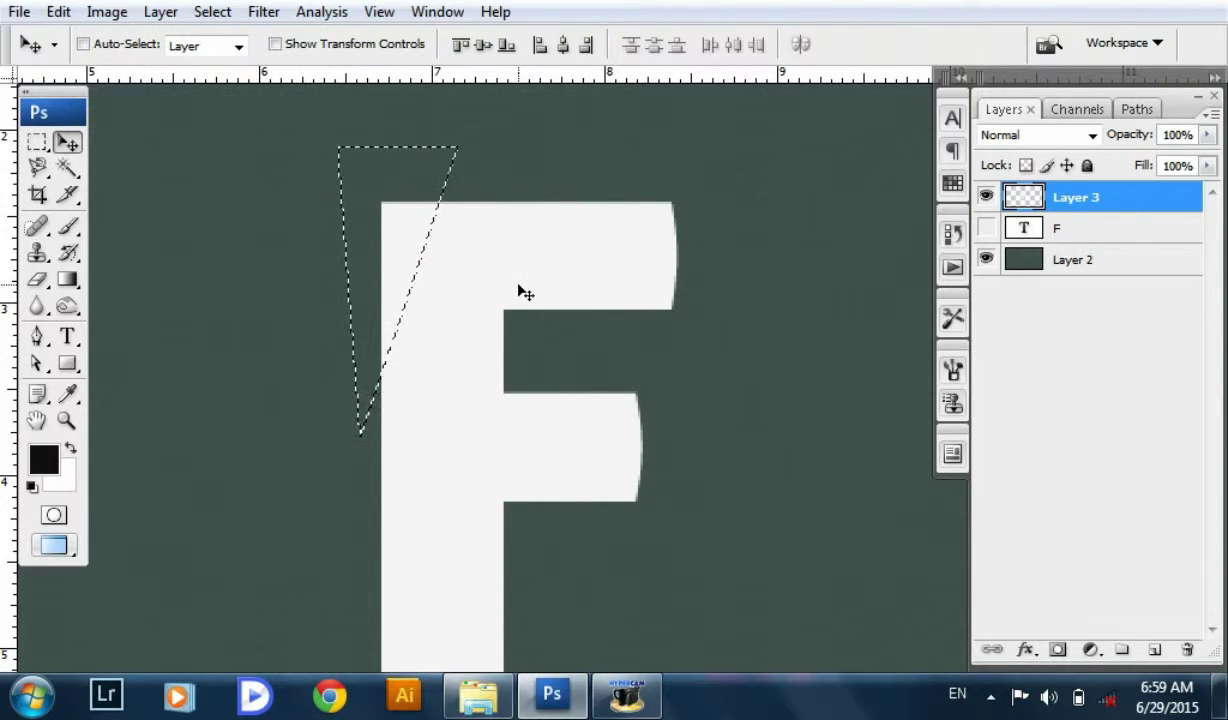
pyautogui.hotkey('ctrl', 'j')
# - Load Layer 4's corner piece as a selection with Layer 3 active
pyautogui.click(1068, 228)
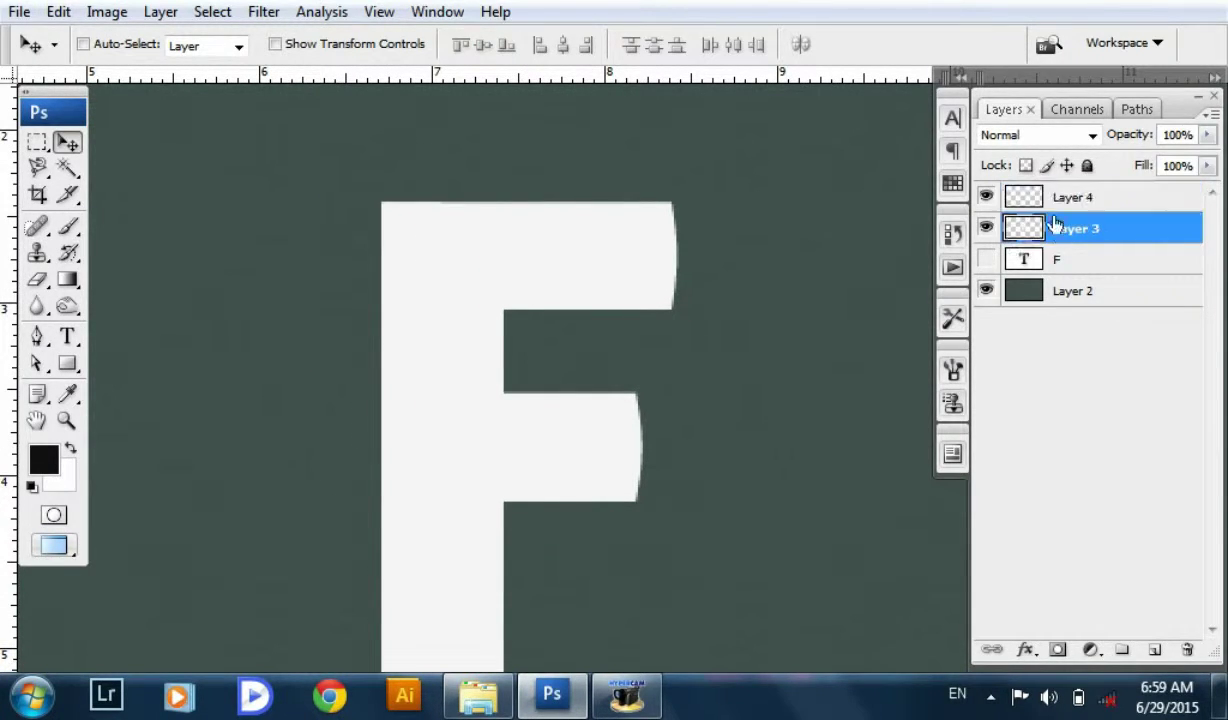
pyautogui.click(1060, 198)
pyautogui.keyDown('ctrl'); pyautogui.click(1020, 200); pyautogui.keyUp('ctrl')
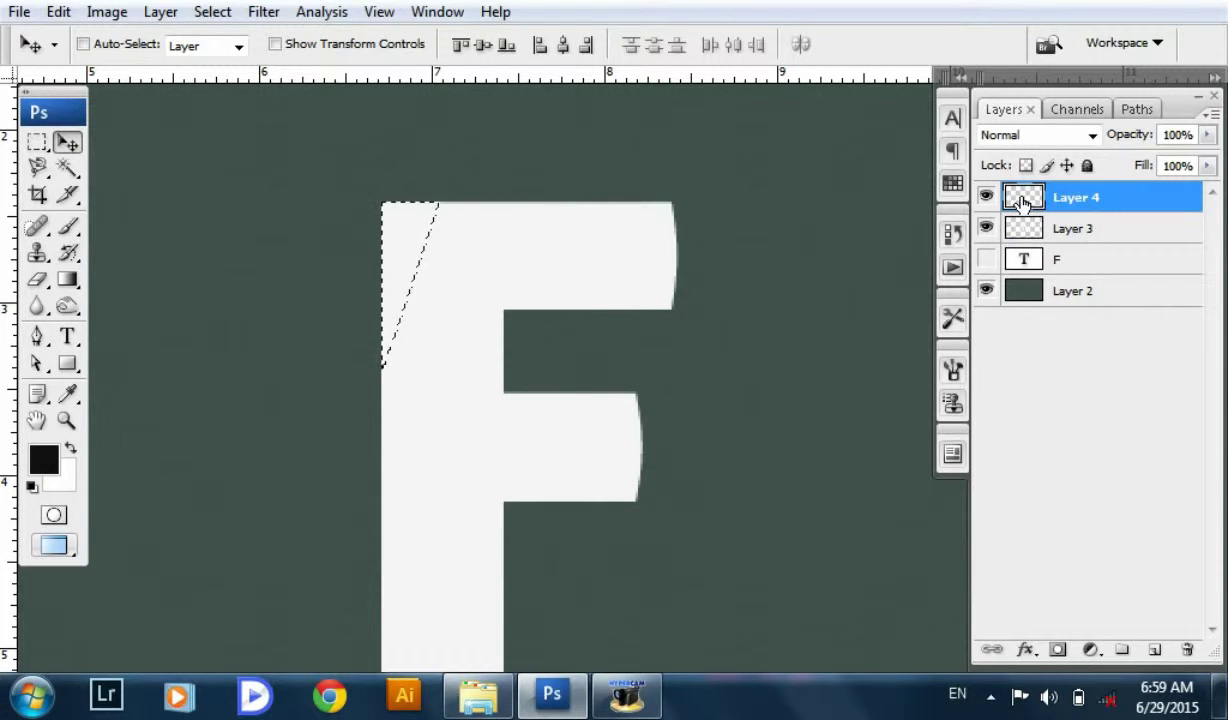
pyautogui.hotkey('ctrl', 'd')
pyautogui.keyDown('ctrl'); pyautogui.click(1028, 203); pyautogui.keyUp('ctrl')
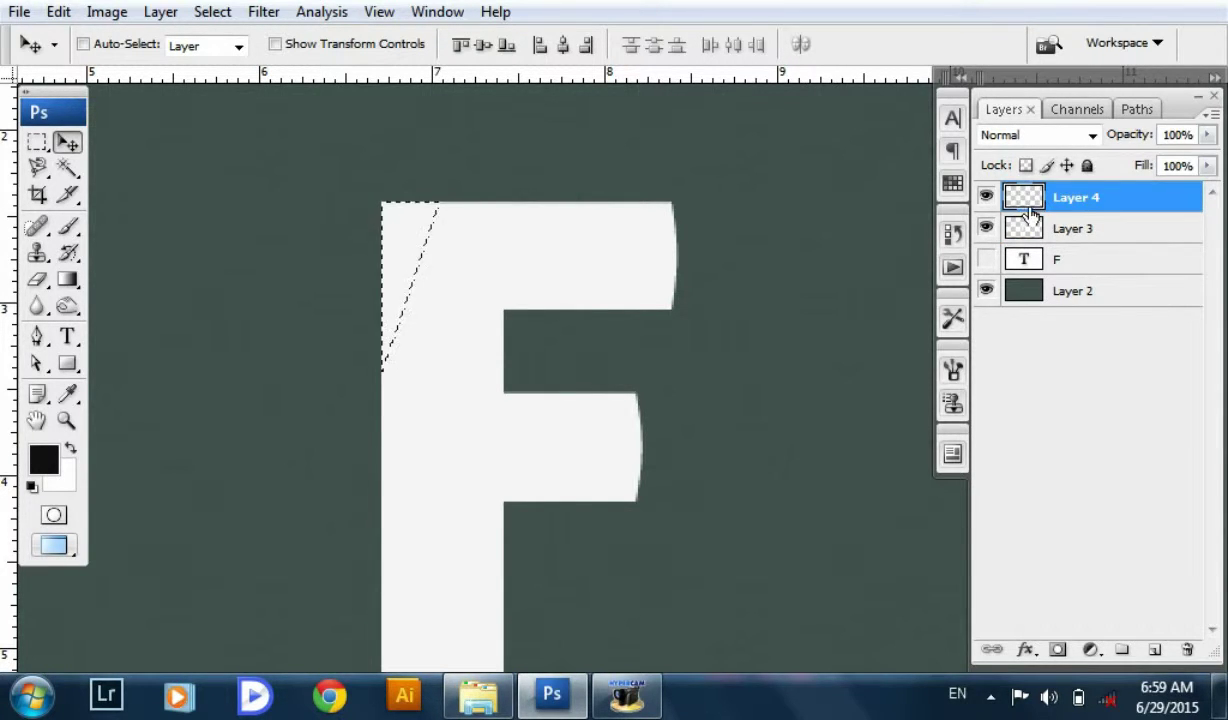
pyautogui.click(1069, 228)
pyautogui.moveTo(795, 335); pyautogui.dragTo(795, 315)
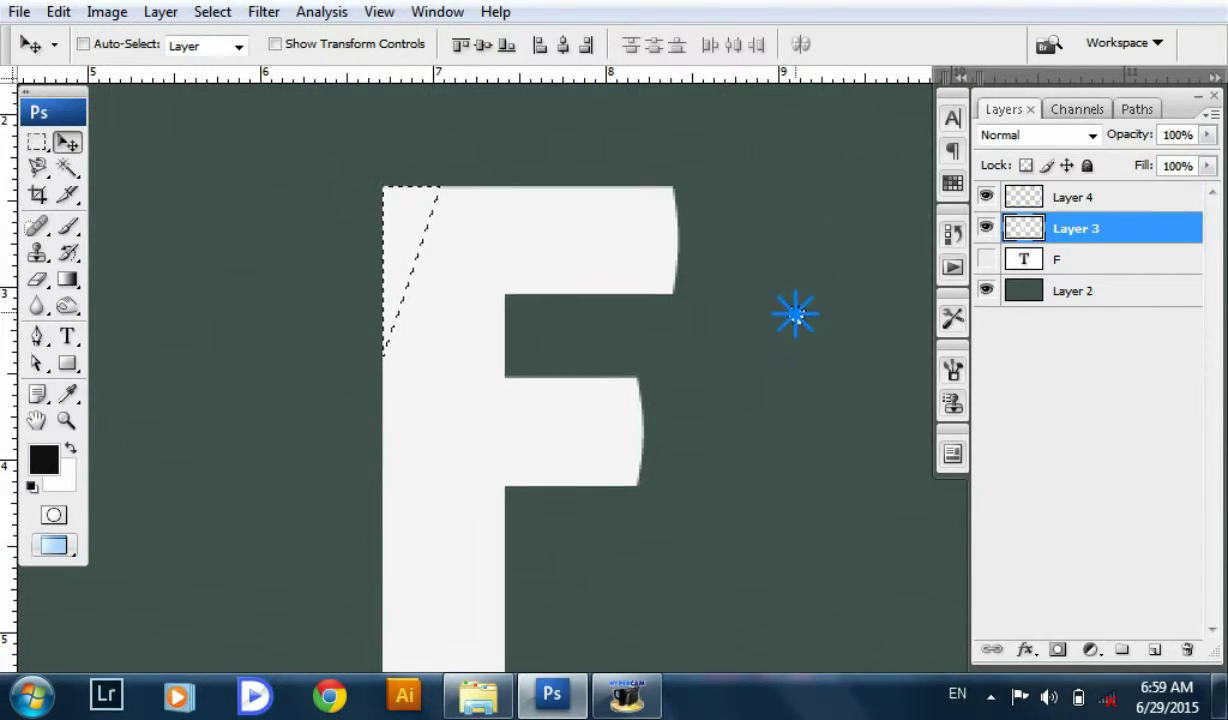
# - Add a layer mask to Layer 3 hiding the corner triangle, then hide Layer 4
pyautogui.click(1057, 649)
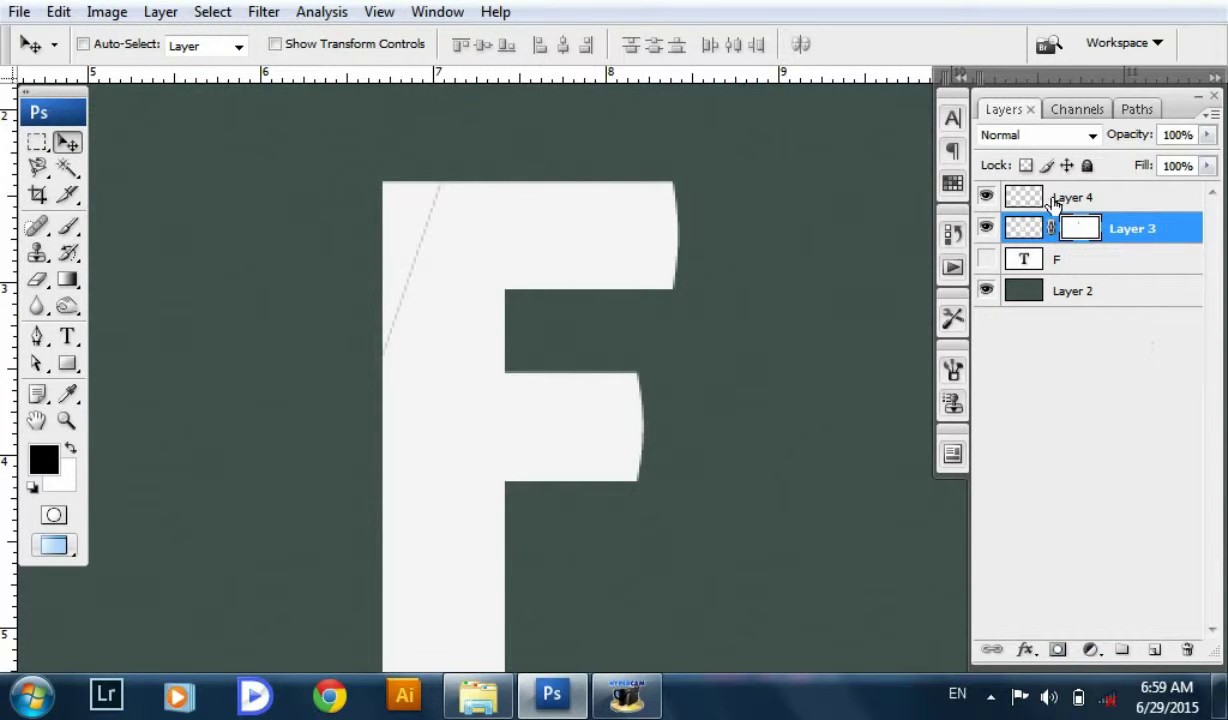
pyautogui.click(987, 198)
pyautogui.click(987, 198)
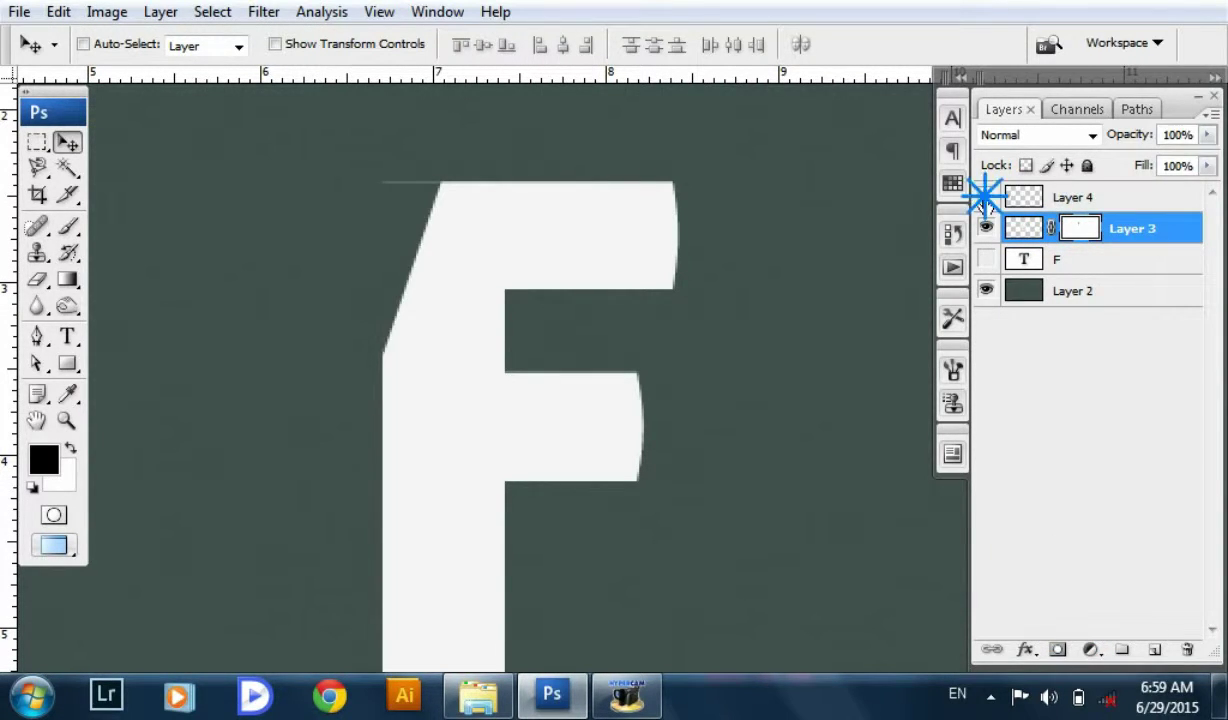
pyautogui.click(1072, 203)
pyautogui.click(987, 197)
pyautogui.scroll(2, 492, 270)
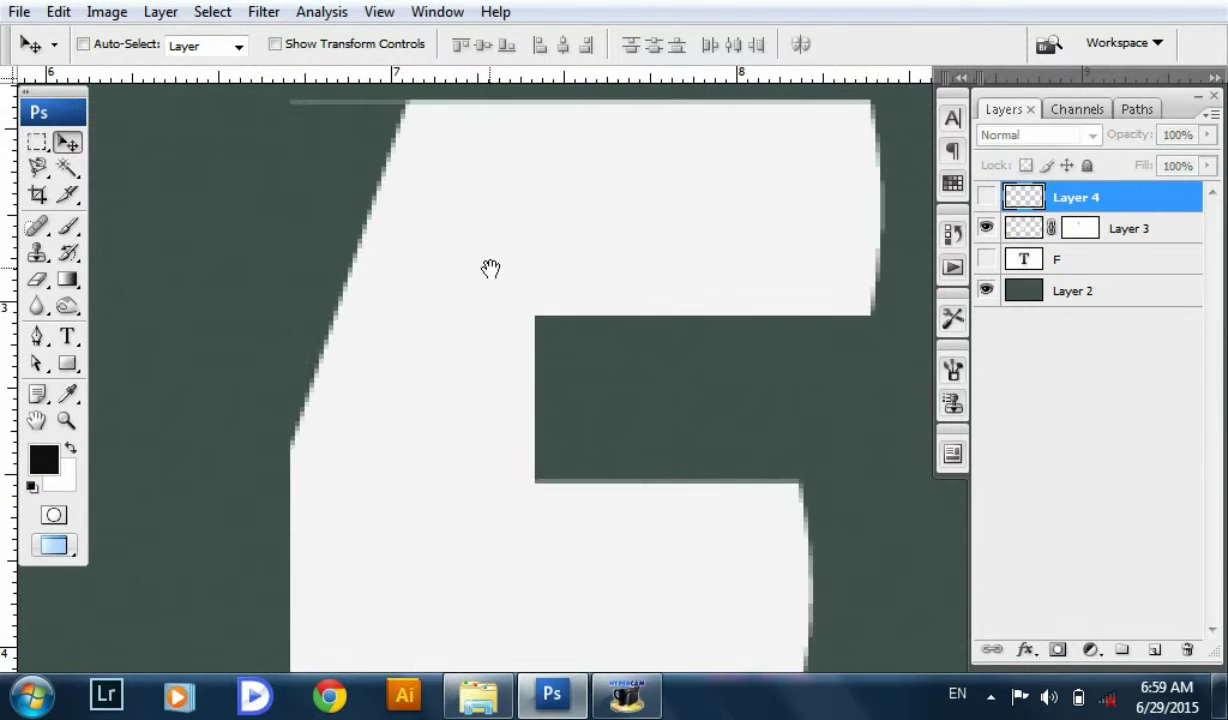
# - Brush out the leftover grey line at the F's top on Layer 3's mask
pyautogui.click(1088, 232)
pyautogui.press('b')
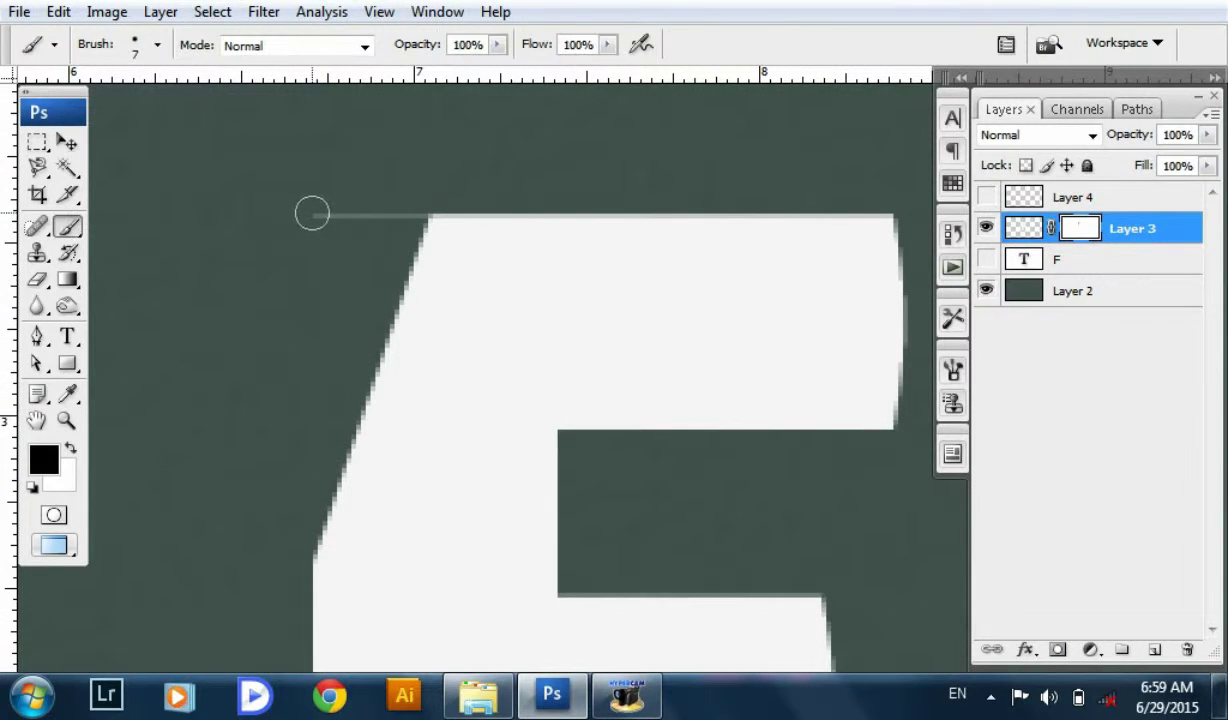
pyautogui.moveTo(310, 214); pyautogui.dragTo(394, 214)
pyautogui.press('v')
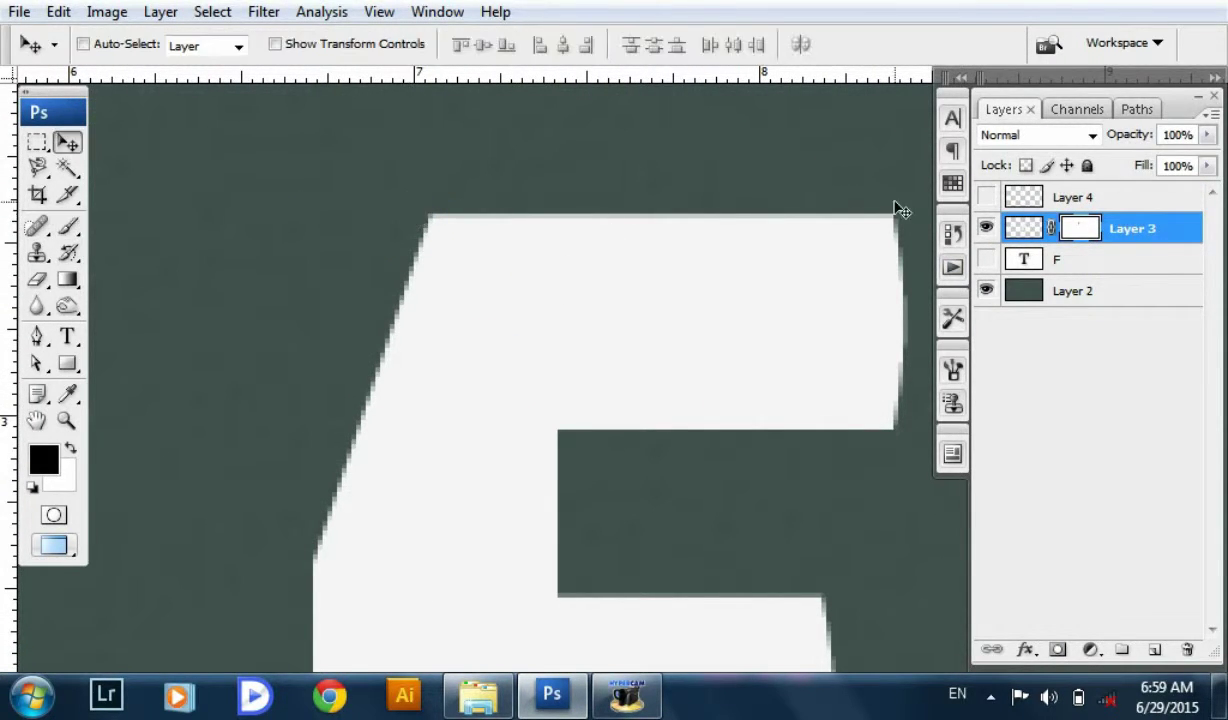
pyautogui.click(986, 197)
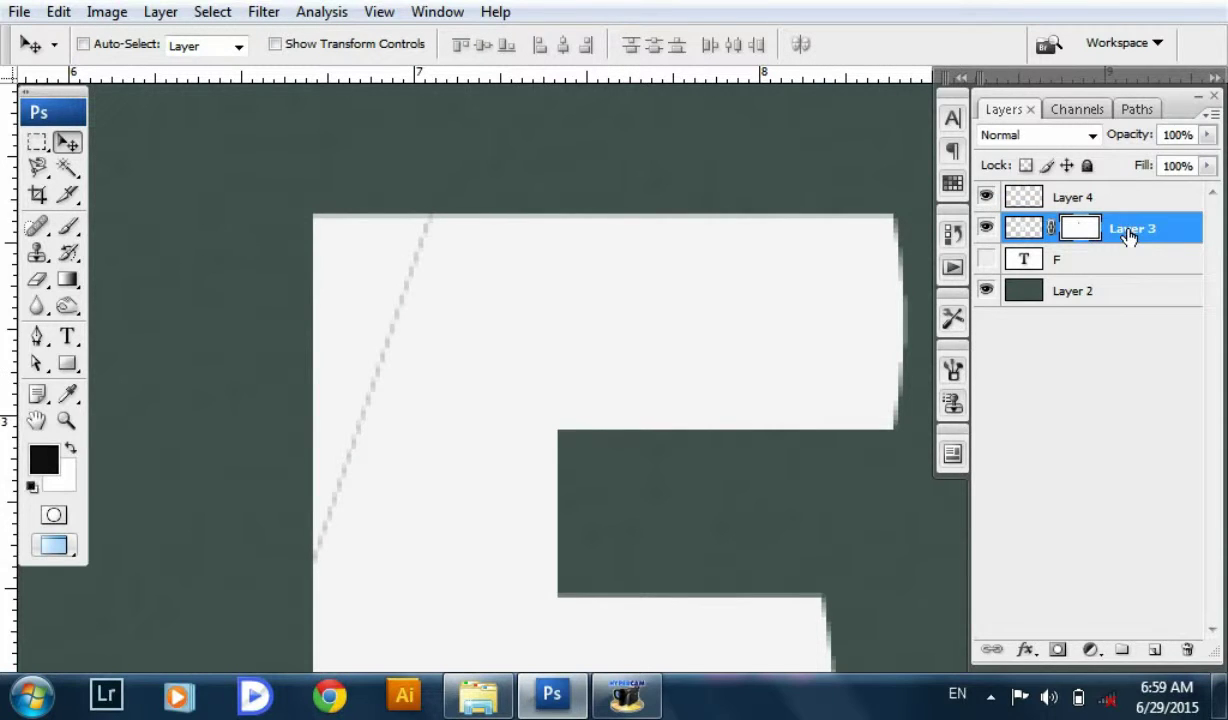
# - Paint white on Layer 3's mask to restore the corner seam, then select Layer 4
pyautogui.click(1085, 228)
pyautogui.press('b')
pyautogui.press('x')
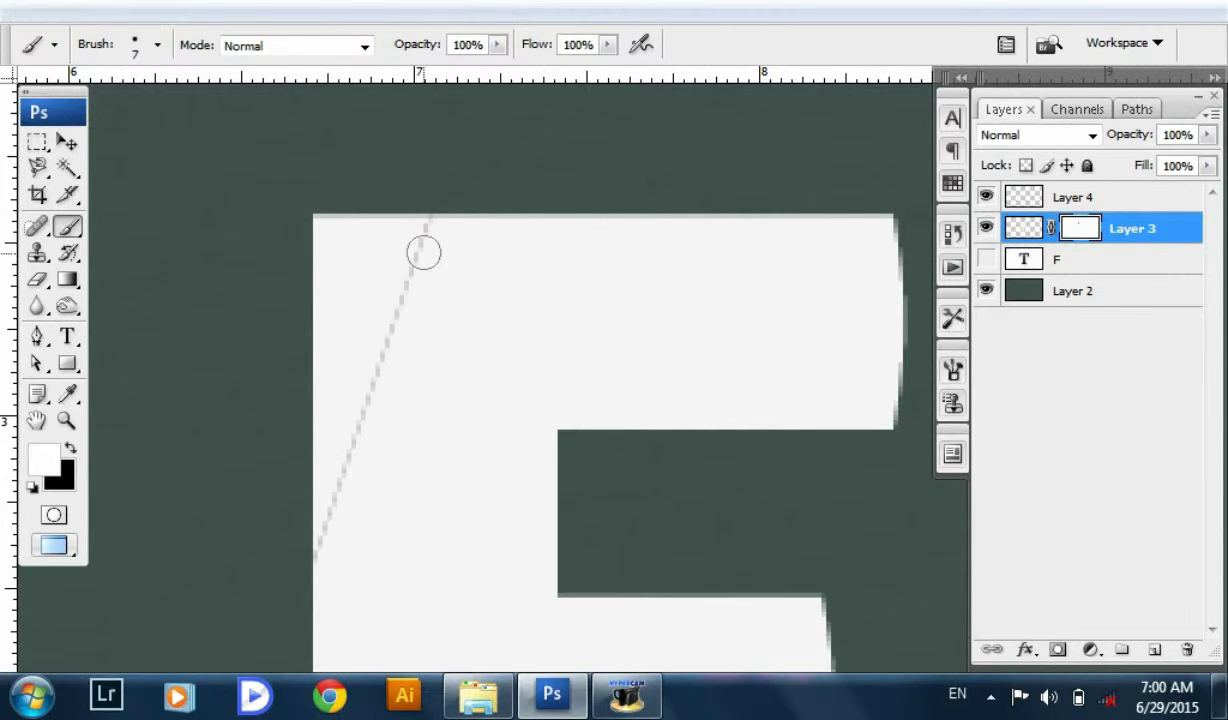
pyautogui.click(418, 256)
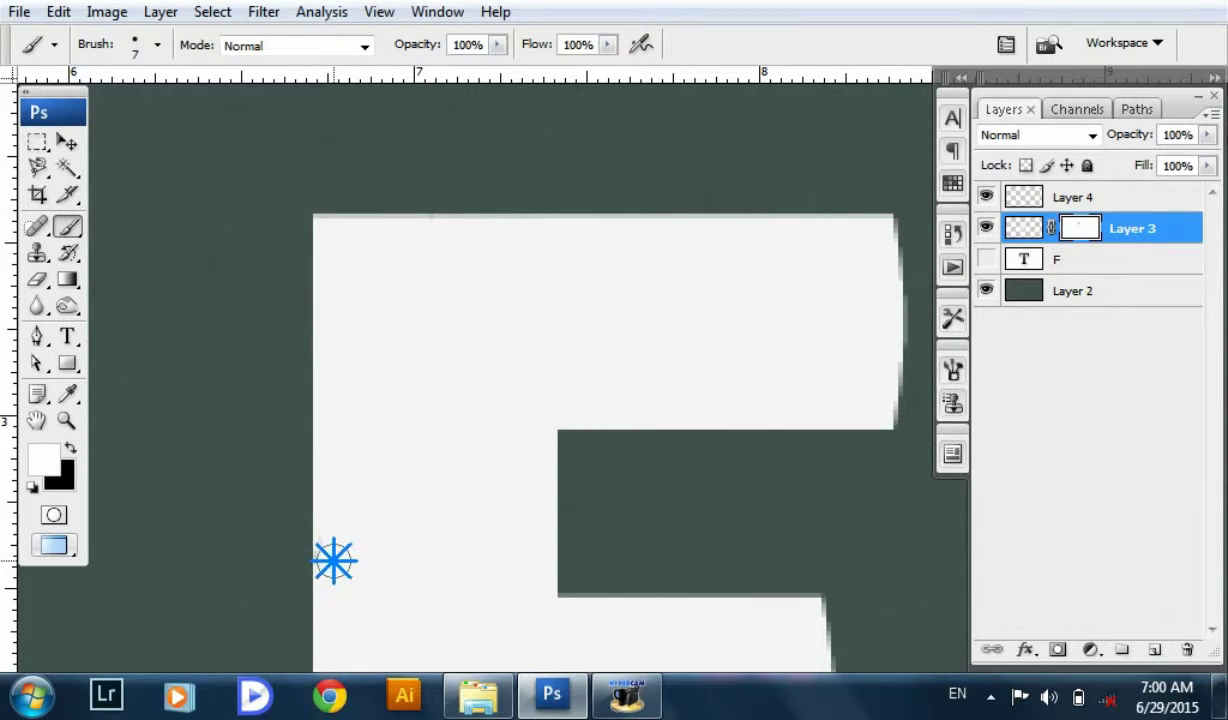
pyautogui.keyDown('shift'); pyautogui.click(330, 551); pyautogui.keyUp('shift')
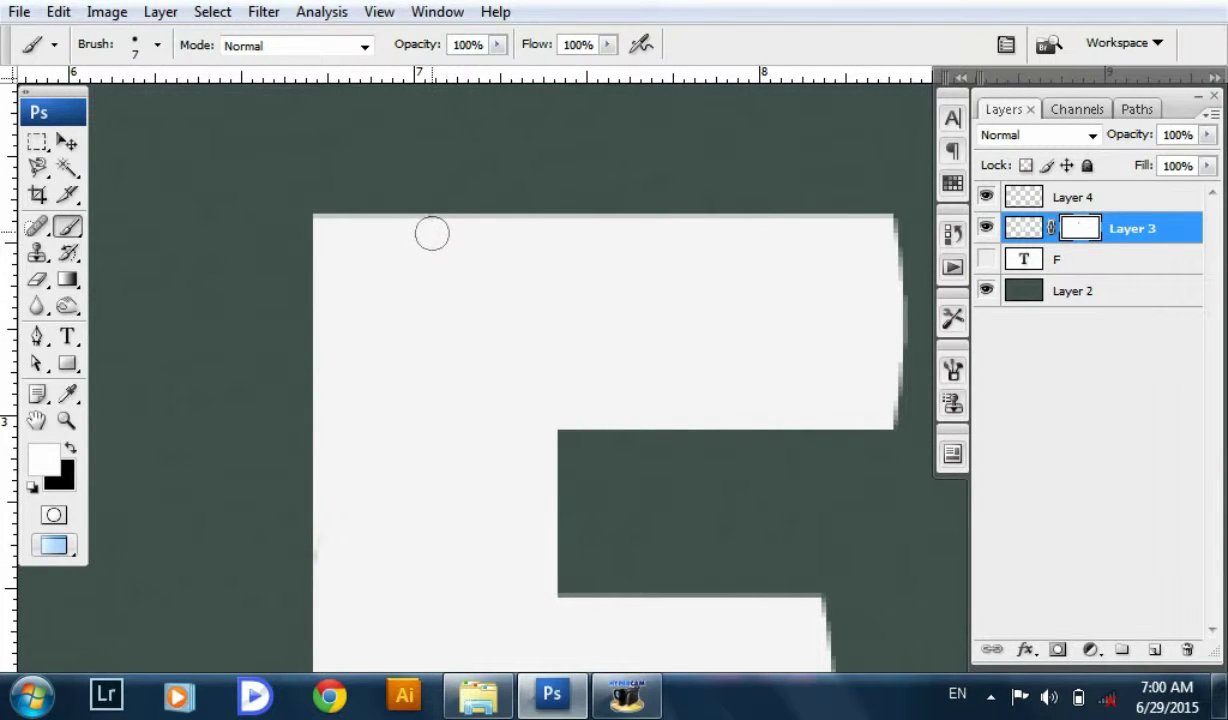
pyautogui.press('v')
pyautogui.click(1058, 195)
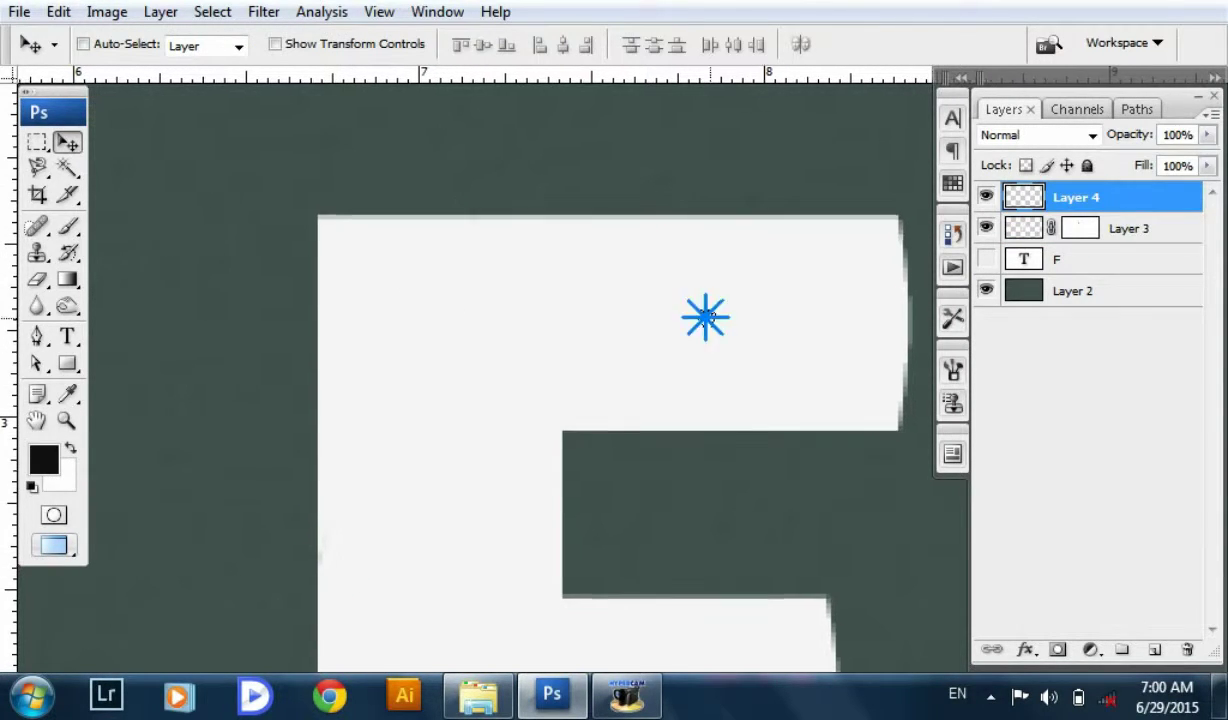
pyautogui.moveTo(707, 238); pyautogui.dragTo(750, 240)
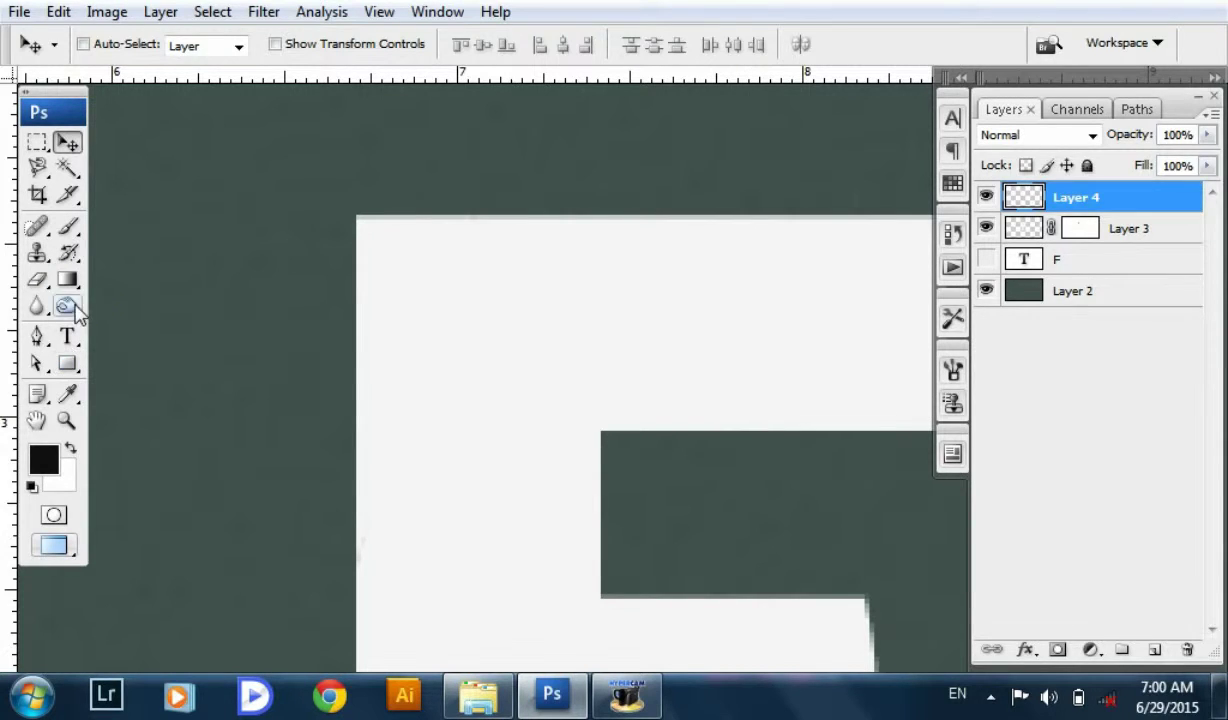
# - Dodge the corner piece's left edge using Highlights range at 11% exposure
pyautogui.click(76, 312)
pyautogui.click(156, 303)
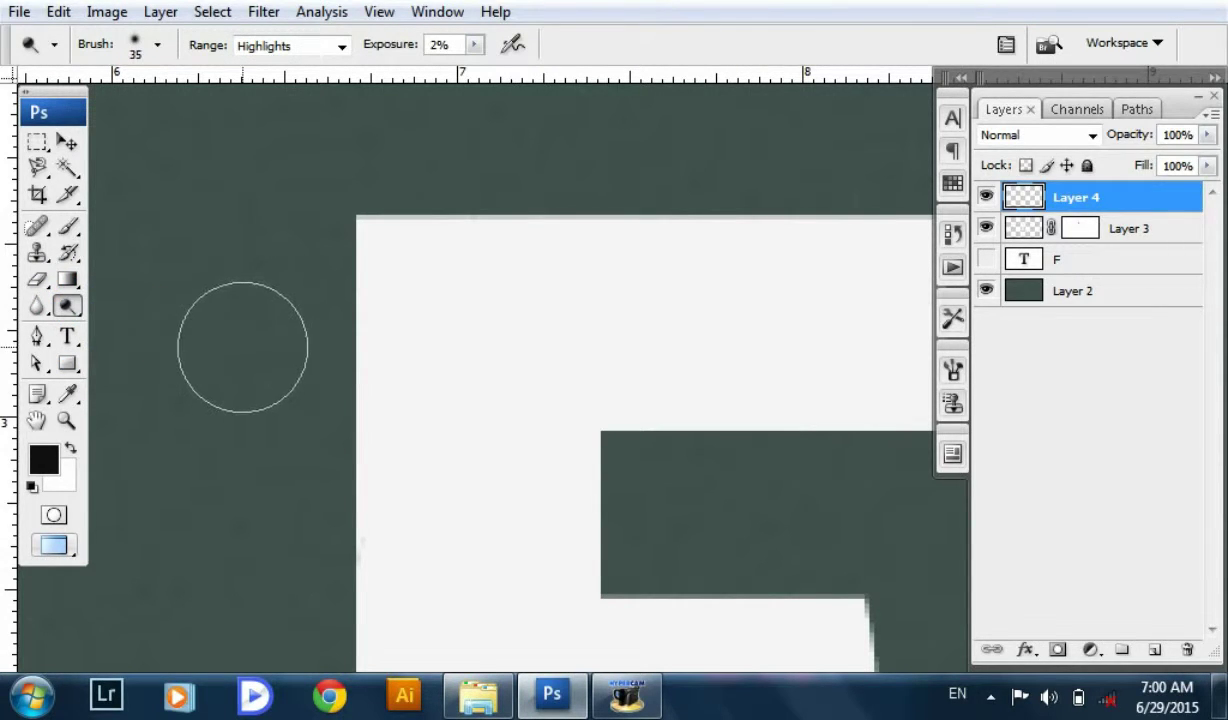
pyautogui.click(290, 46)
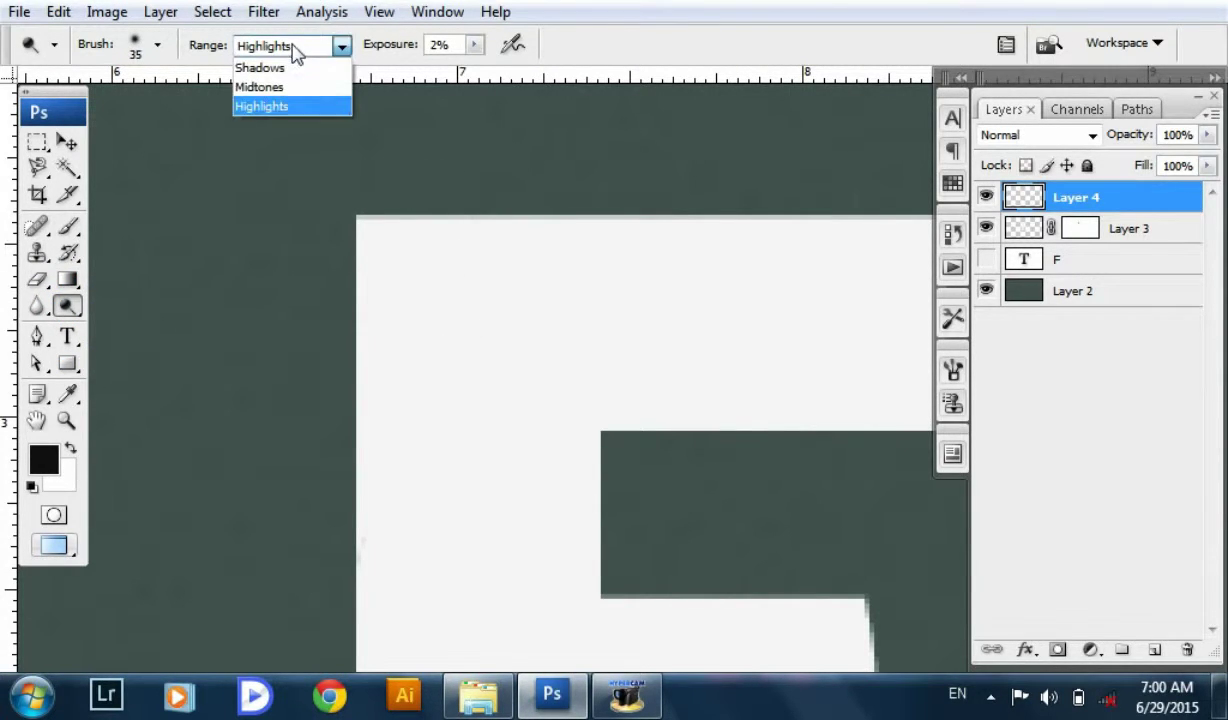
pyautogui.click(292, 107)
pyautogui.moveTo(378, 44); pyautogui.dragTo(386, 44)
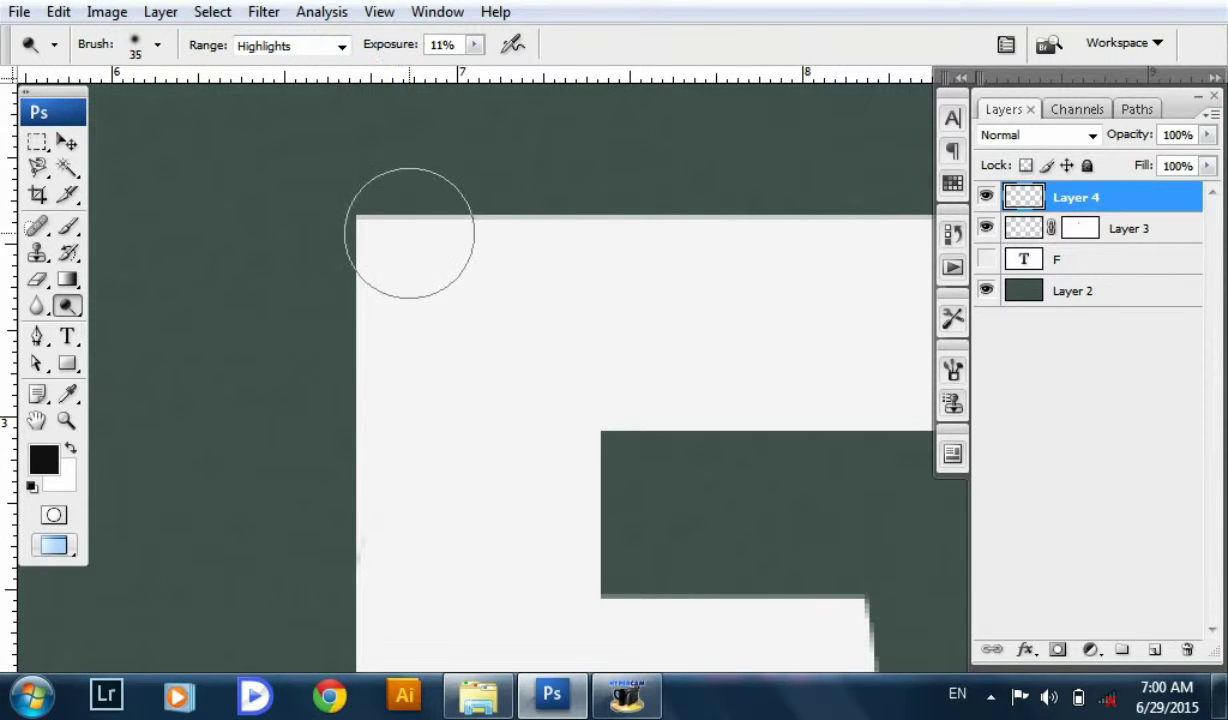
pyautogui.moveTo(409, 233); pyautogui.dragTo(340, 548)
# - Raise dodge exposure to 22% and brighten the highlight along the F's left edge
pyautogui.moveTo(441, 357); pyautogui.dragTo(450, 273)
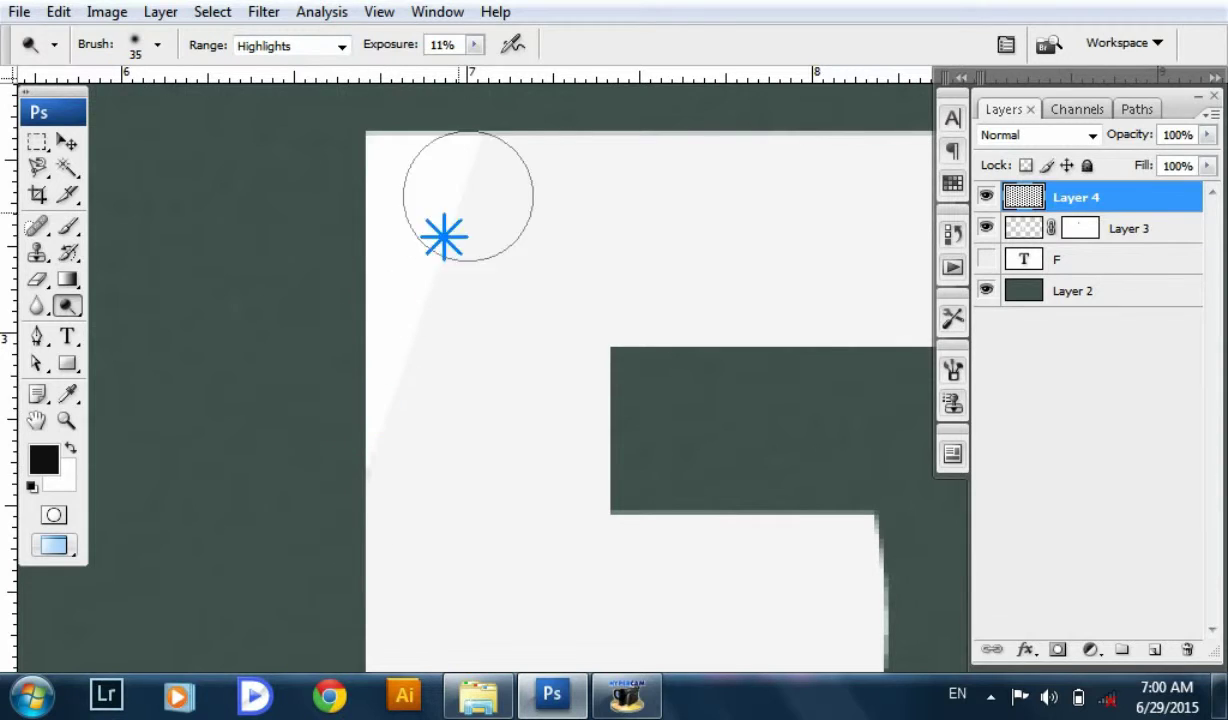
pyautogui.click(392, 391)
pyautogui.moveTo(381, 44); pyautogui.dragTo(393, 44)
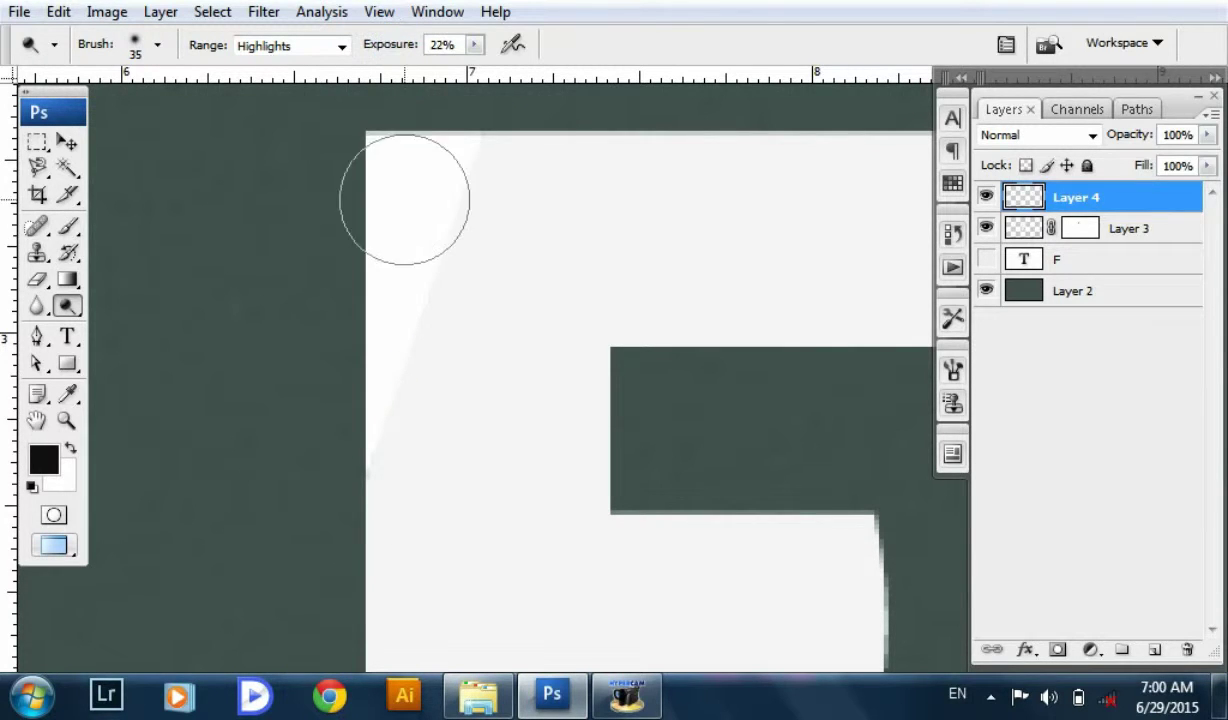
pyautogui.moveTo(404, 199); pyautogui.dragTo(355, 540)
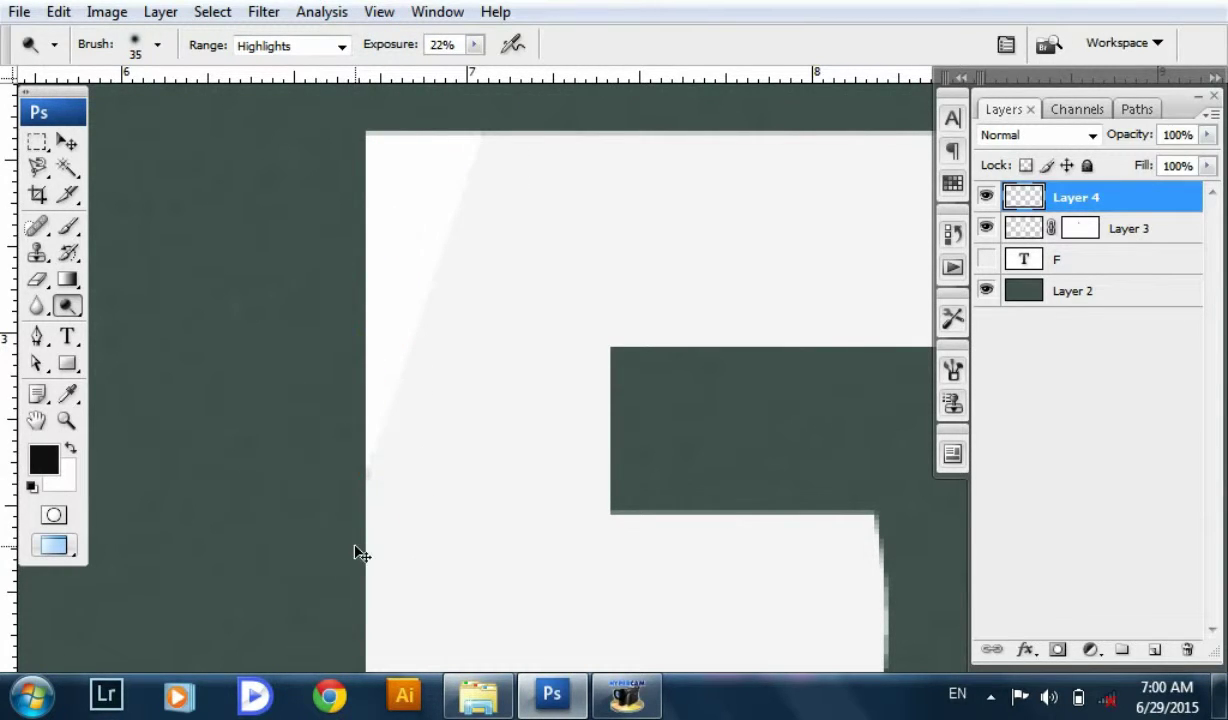
# - Zoom out to recentre the whole F and select Layer 3
pyautogui.hotkey('ctrl', '-')
pyautogui.click(510, 412)
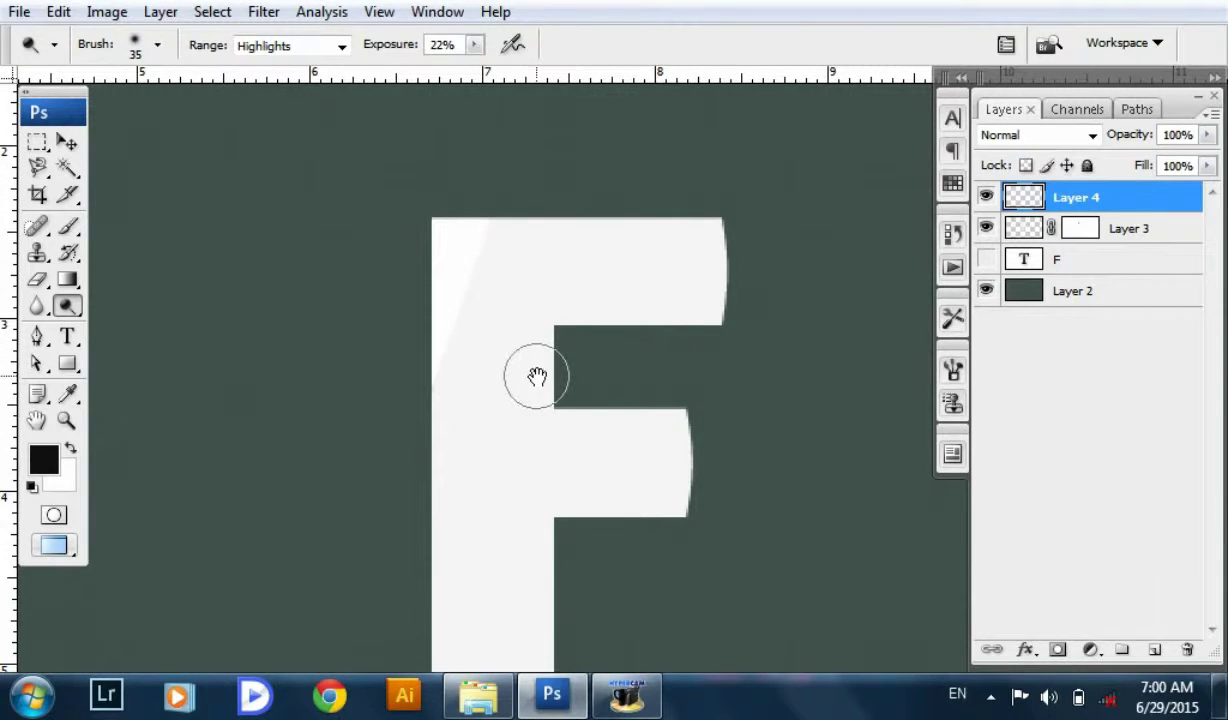
pyautogui.press('v')
pyautogui.moveTo(543, 362); pyautogui.dragTo(535, 354)
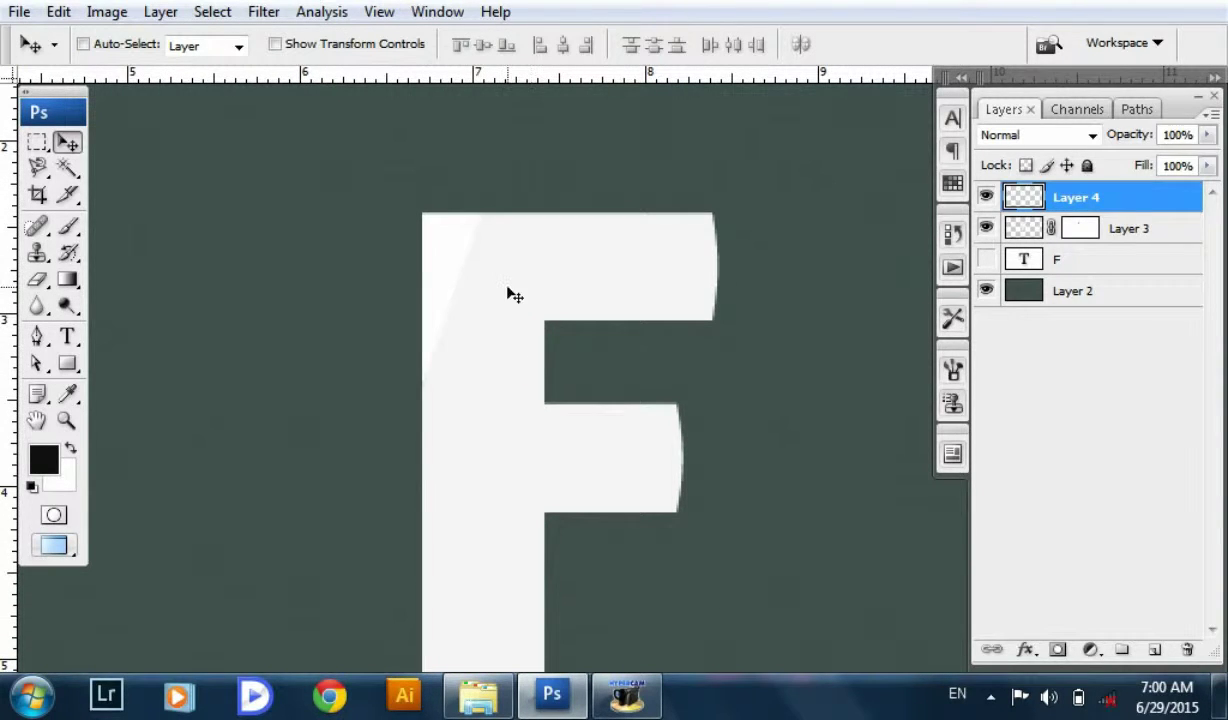
pyautogui.moveTo(576, 295); pyautogui.dragTo(586, 297)
pyautogui.click(1130, 230)
pyautogui.press('o')
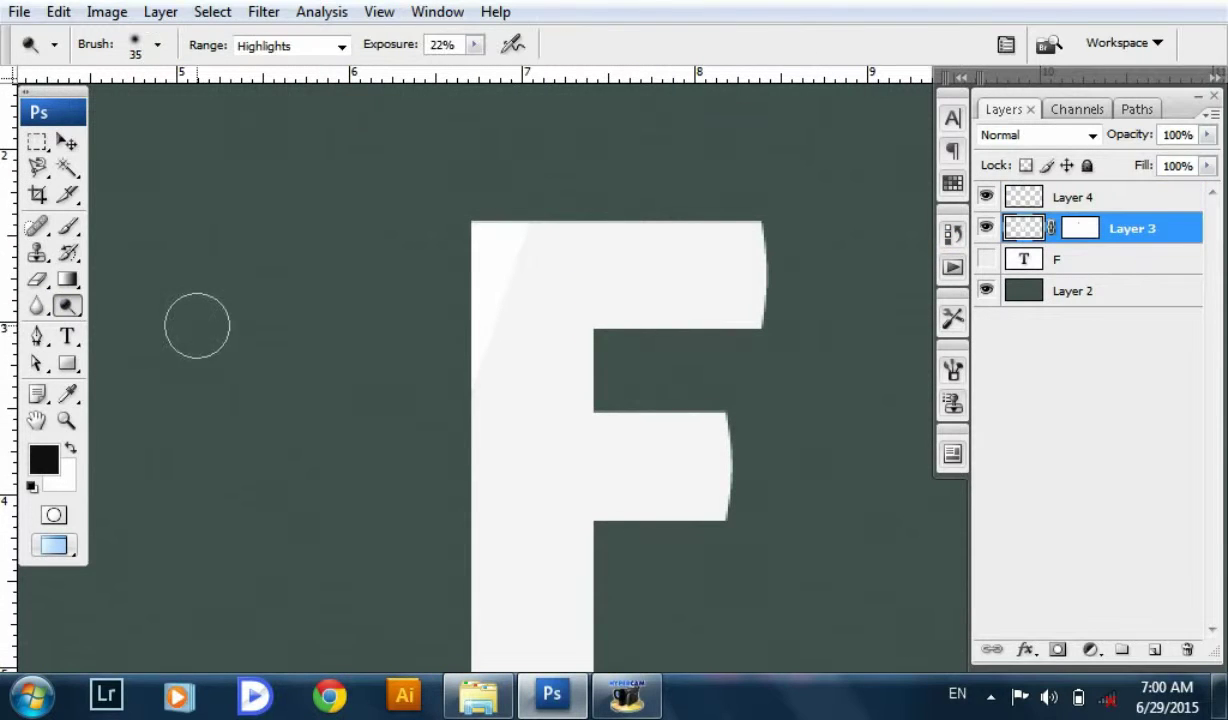
pyautogui.moveTo(68, 306); pyautogui.dragTo(134, 326)
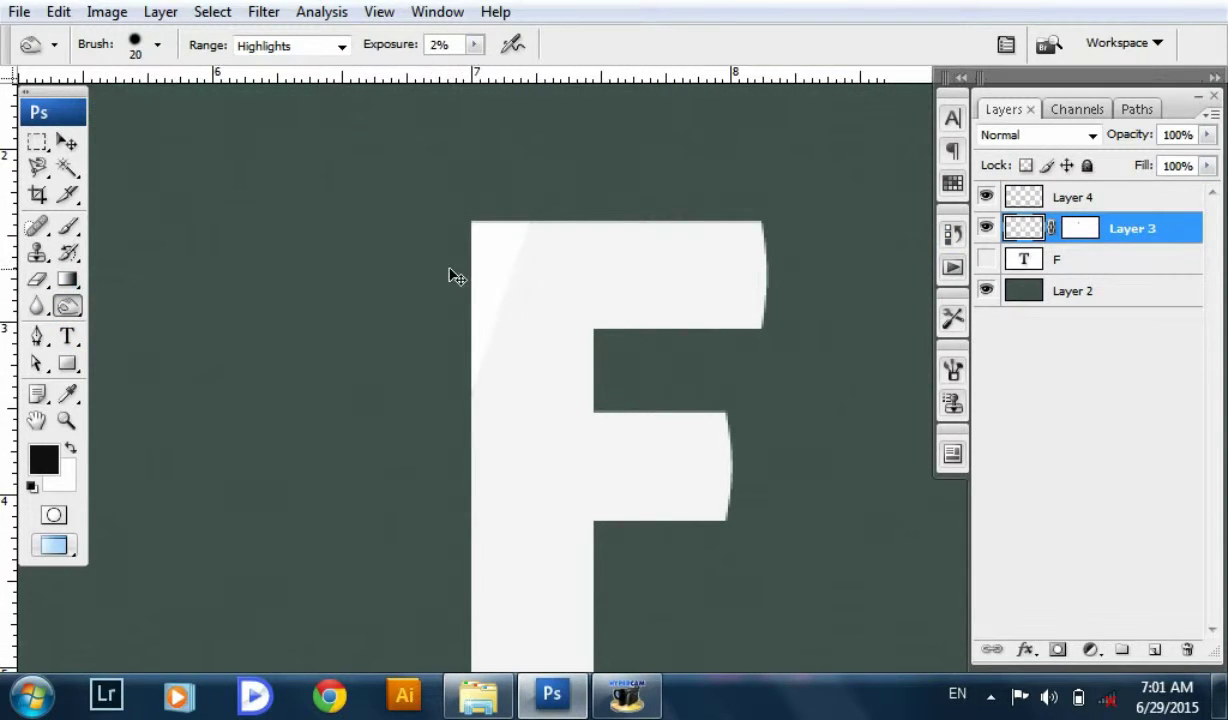
pyautogui.keyDown('ctrl'); pyautogui.click(458, 348); pyautogui.keyUp('ctrl')
pyautogui.moveTo(405, 331); pyautogui.dragTo(444, 219)
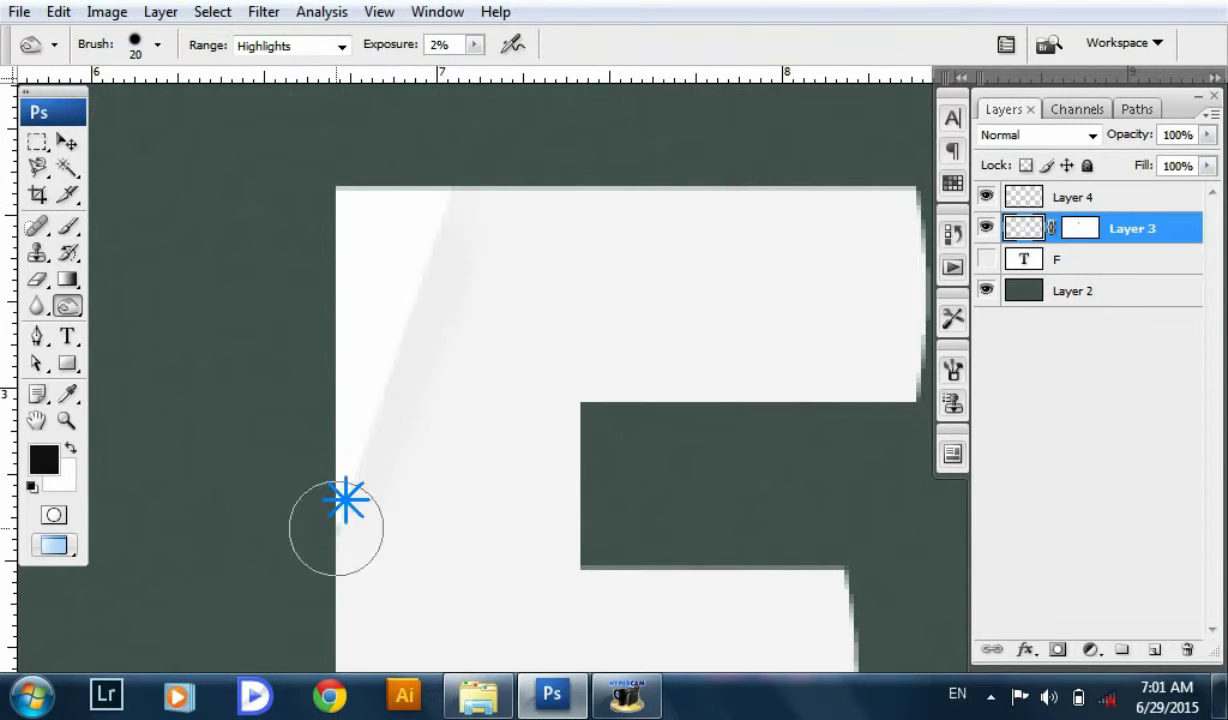
pyautogui.moveTo(345, 501); pyautogui.dragTo(549, 517)
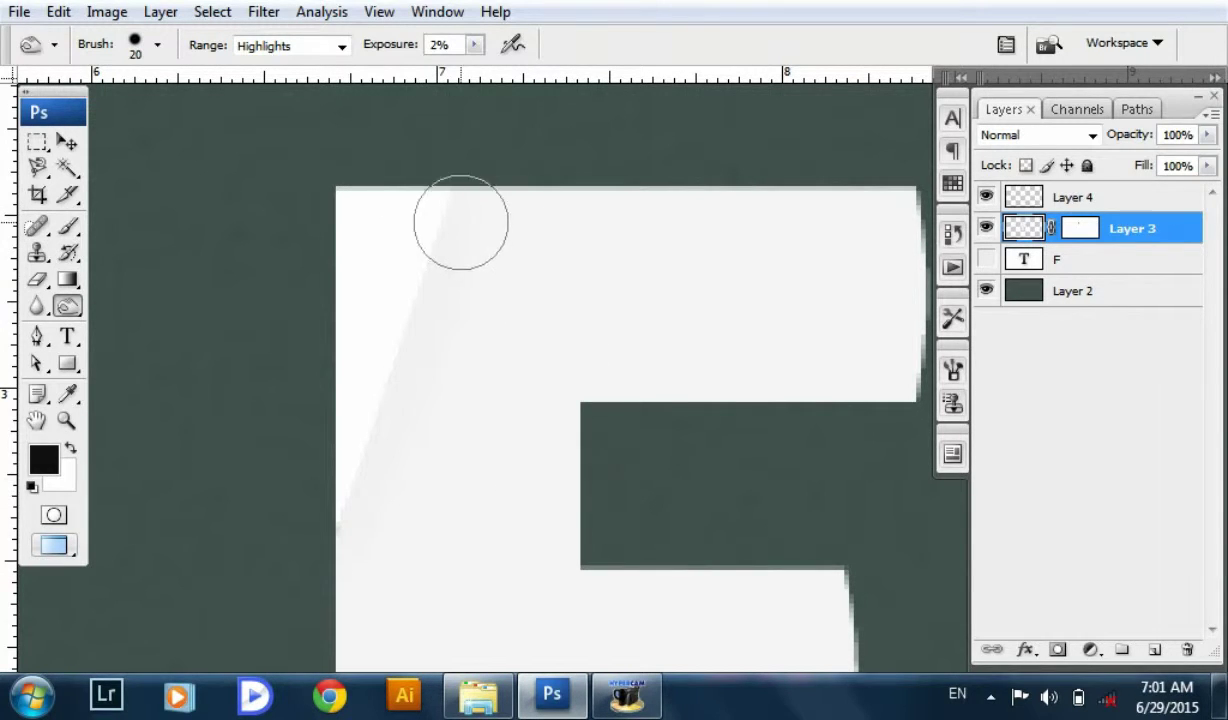
pyautogui.hotkey('alt', ']')
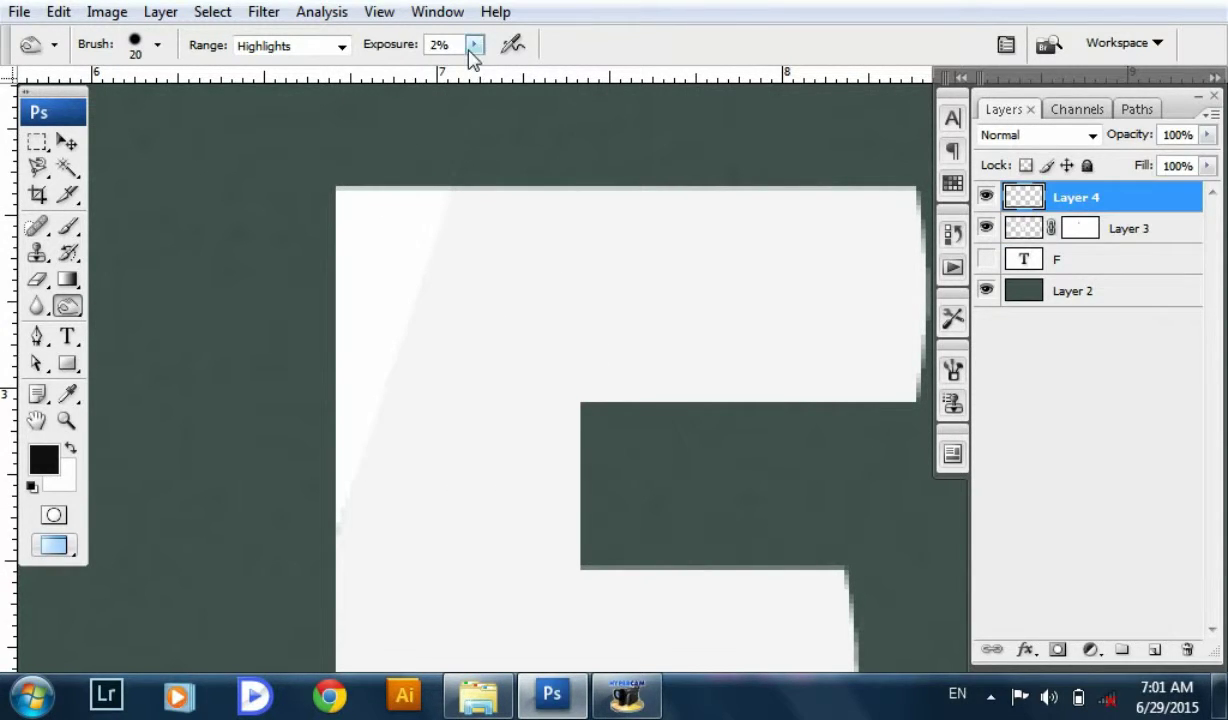
pyautogui.moveTo(473, 46); pyautogui.dragTo(507, 68)
pyautogui.moveTo(450, 198); pyautogui.dragTo(348, 510)
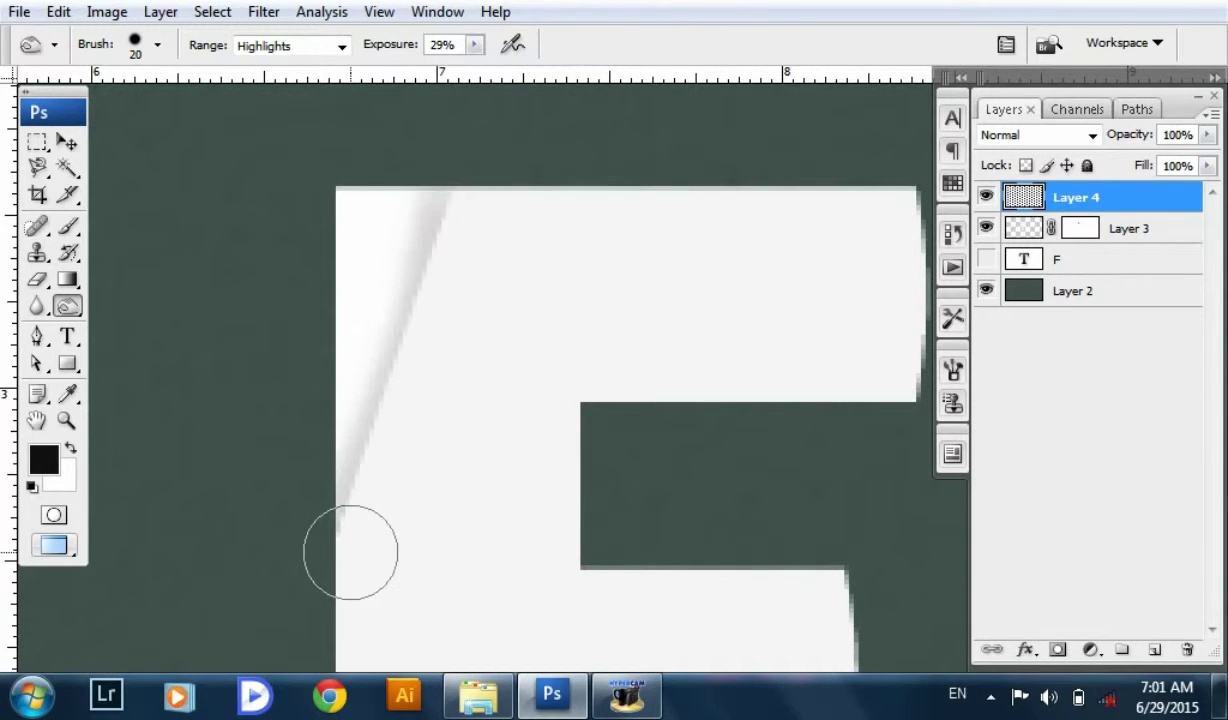
pyautogui.hotkey('ctrl', 'z')
pyautogui.click(1115, 230)
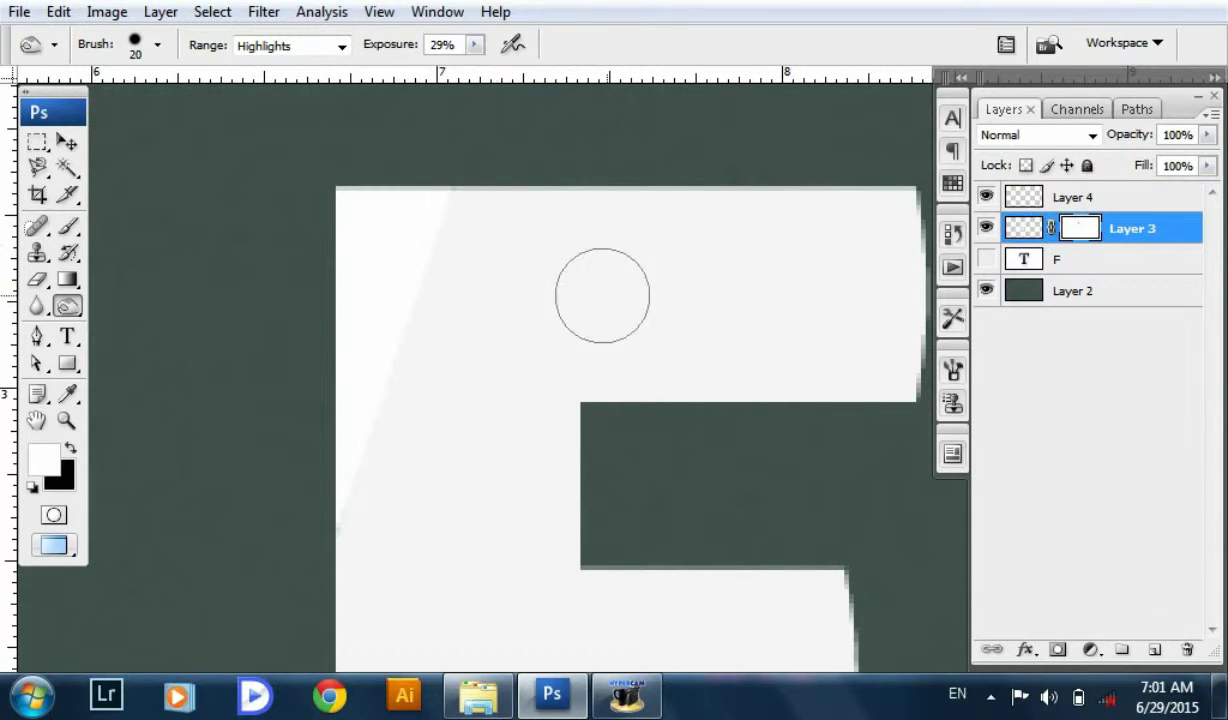
pyautogui.moveTo(455, 205); pyautogui.dragTo(345, 474)
pyautogui.hotkey('ctrl', 'z')
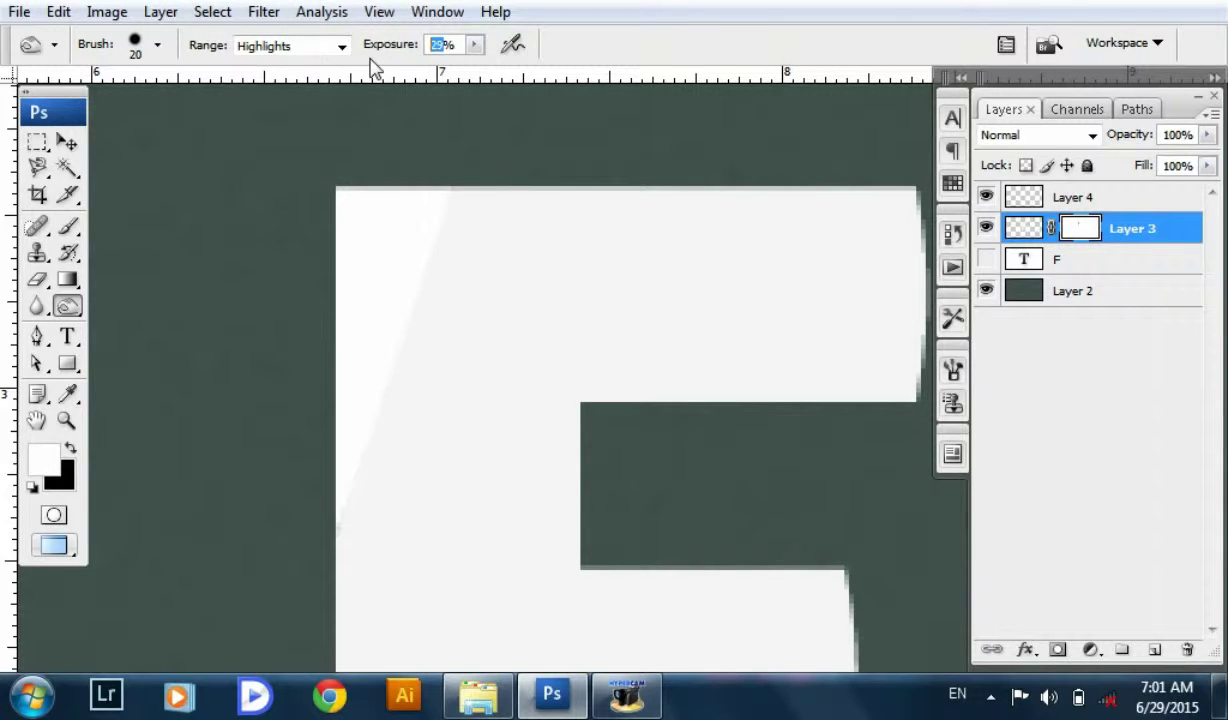
pyautogui.write('5')
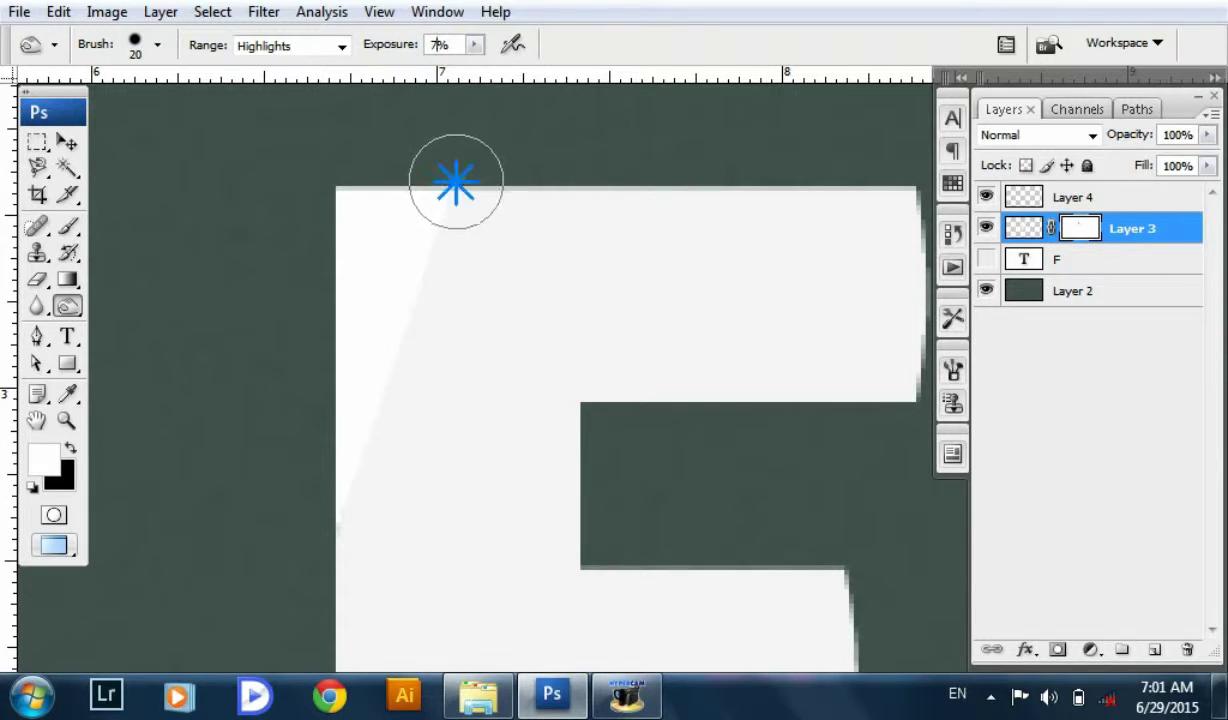
pyautogui.moveTo(452, 184); pyautogui.dragTo(348, 570)
pyautogui.hotkey('ctrl', 'z')
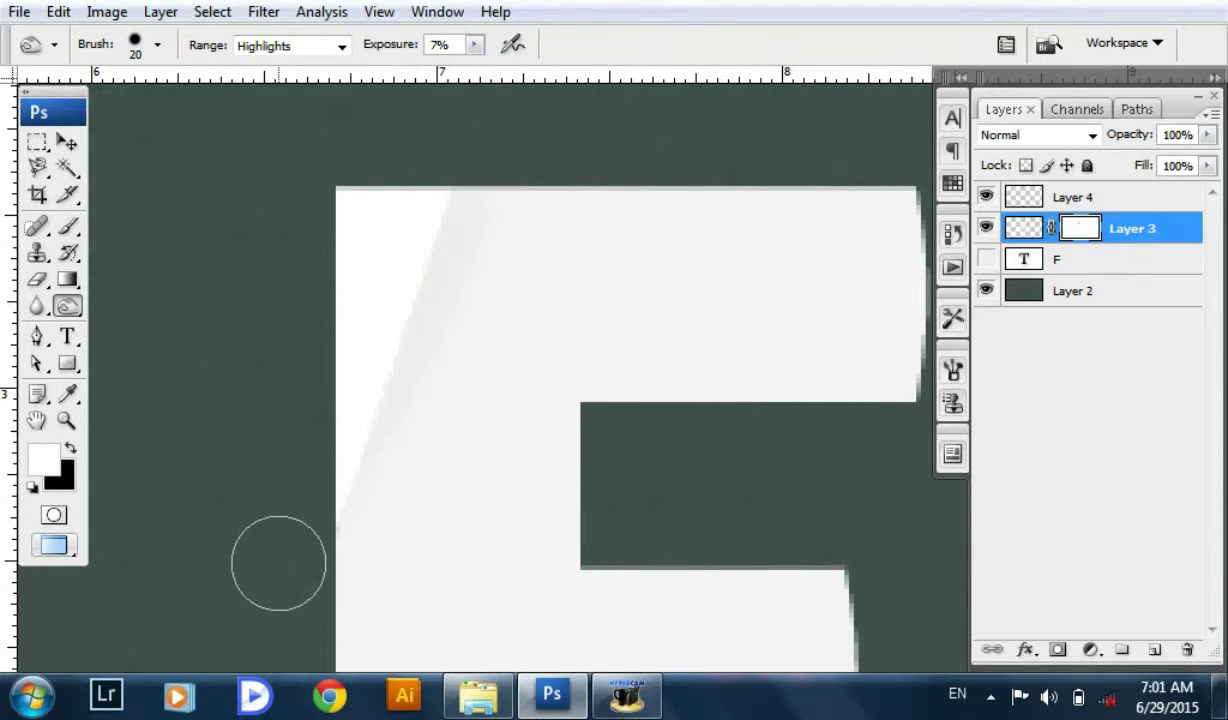
pyautogui.press('v')
pyautogui.scroll(-1, 584, 337)
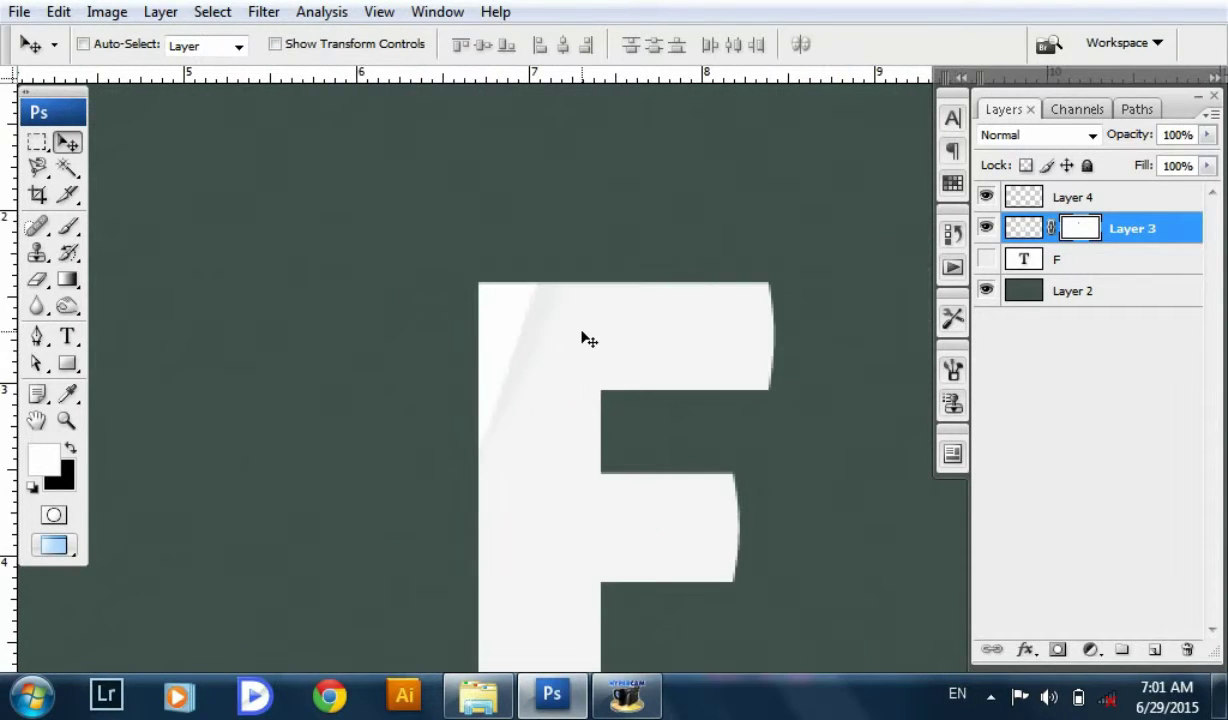
pyautogui.click(1085, 197)
pyautogui.press('x')
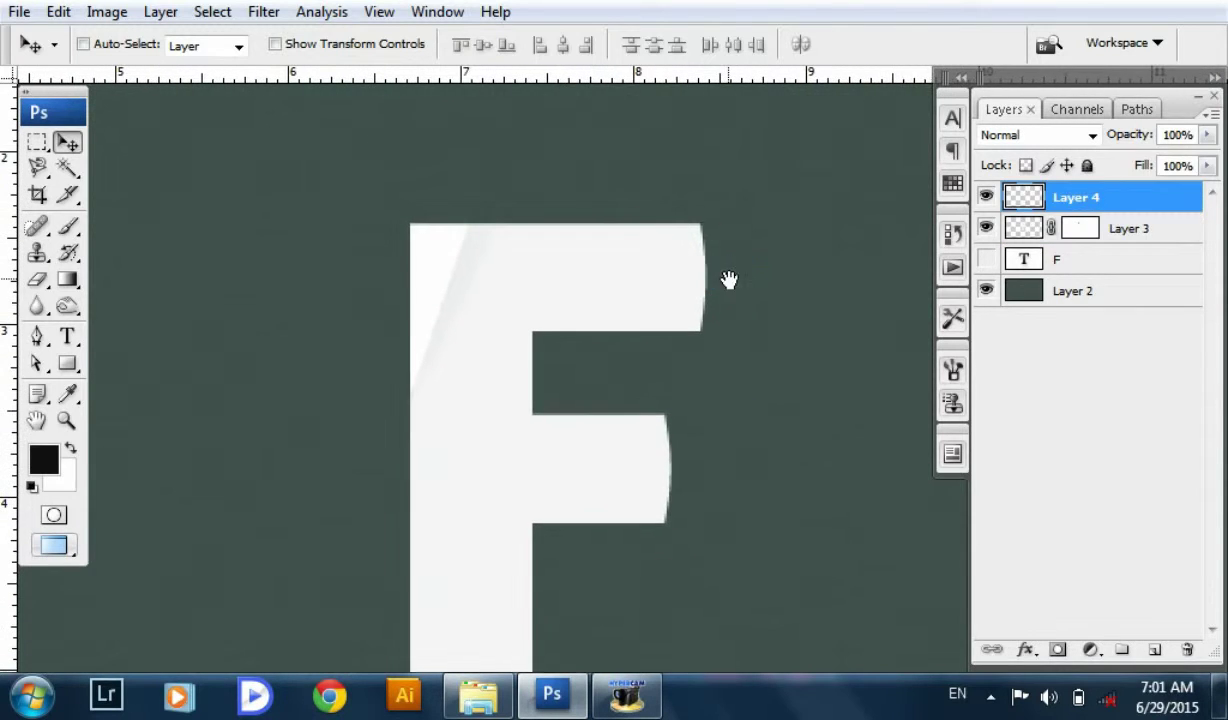
# - Distort Layer 4's highlight, pulling its top-left corner inward
pyautogui.moveTo(430, 277); pyautogui.dragTo(447, 307)
pyautogui.hotkey('ctrl', 't')
pyautogui.rightClick(440, 296)
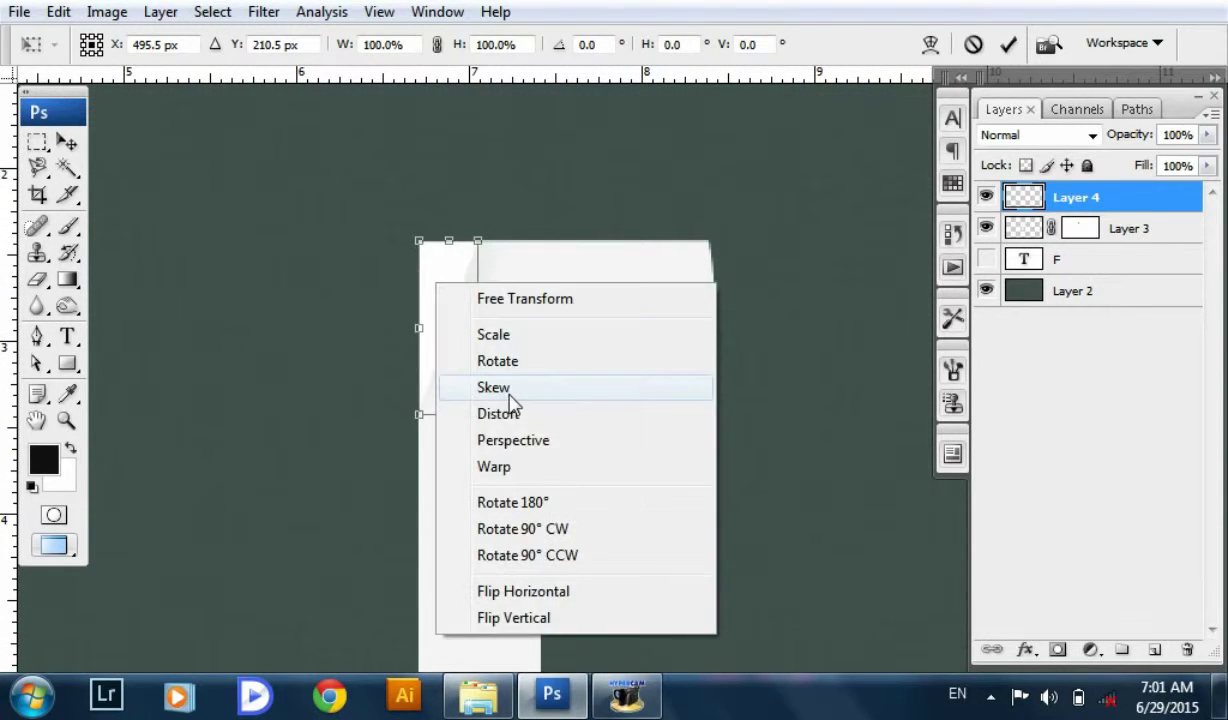
pyautogui.click(510, 405)
pyautogui.hotkey('ctrl', '+')
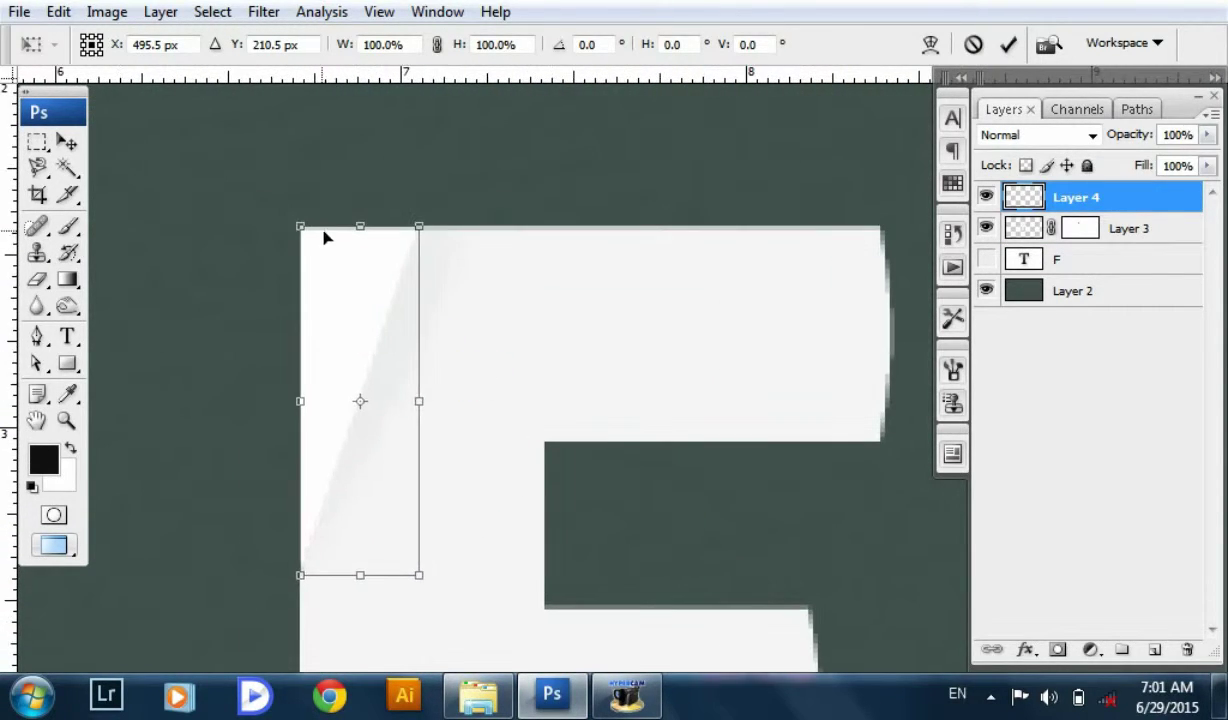
pyautogui.click(298, 232)
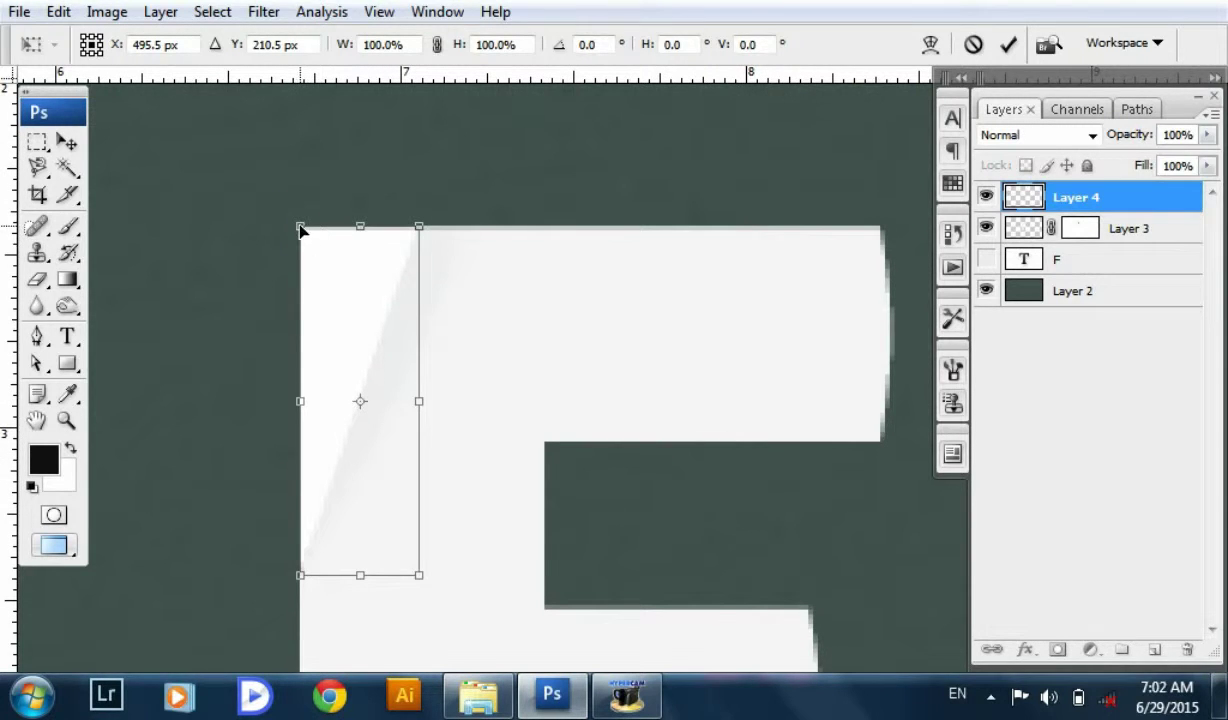
pyautogui.moveTo(296, 227); pyautogui.dragTo(314, 243)
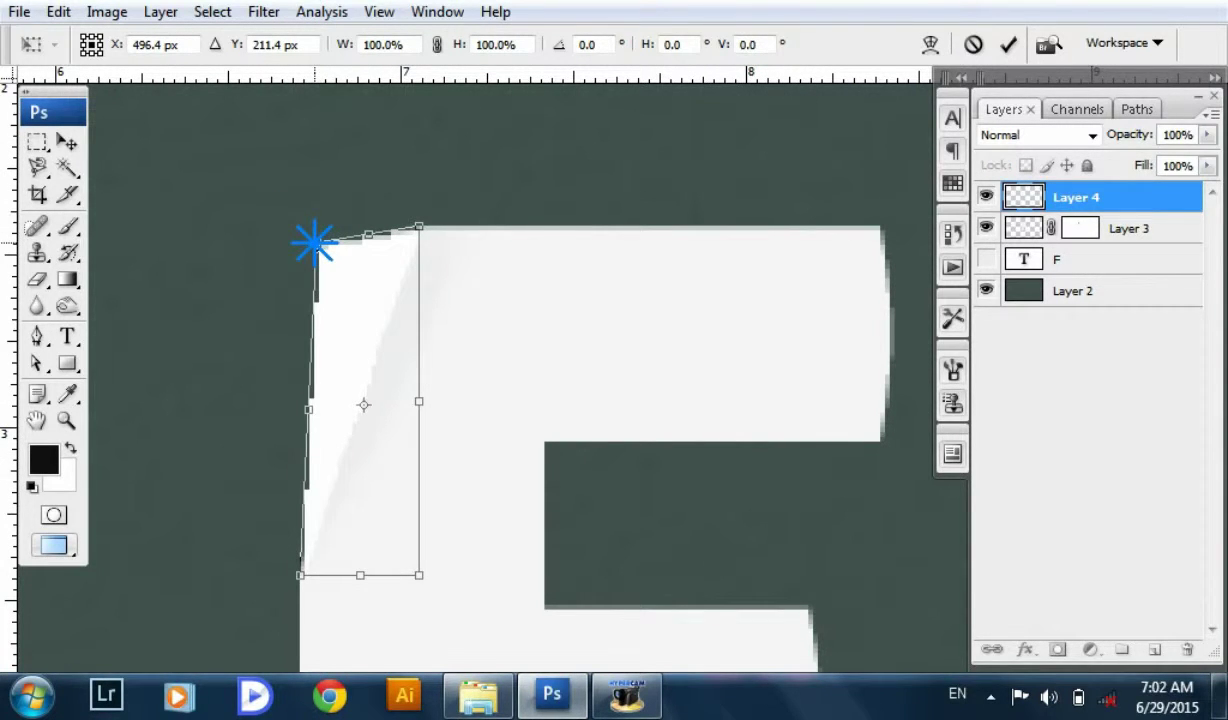
pyautogui.press('Return')
pyautogui.click(385, 287)
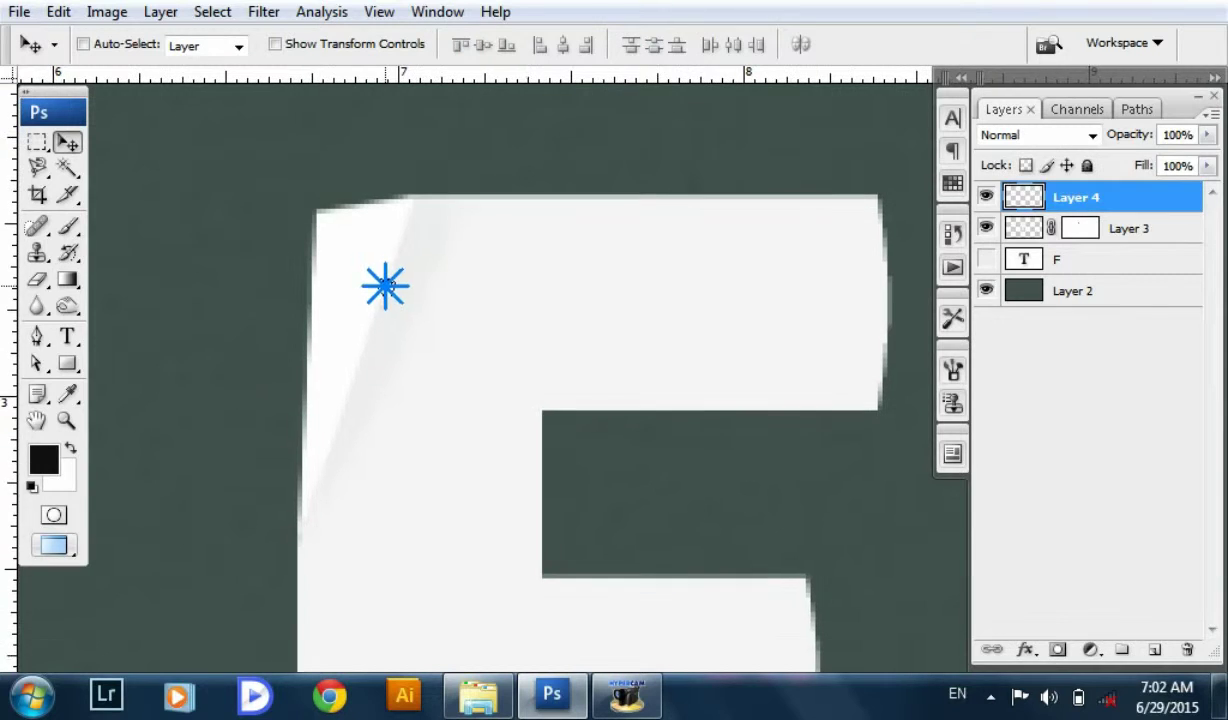
pyautogui.moveTo(440, 348); pyautogui.dragTo(441, 334)
# - Undo and redo the distortion, slanting the top-left corner inward again, then select Layer 3
pyautogui.hotkey('ctrl', 'z')
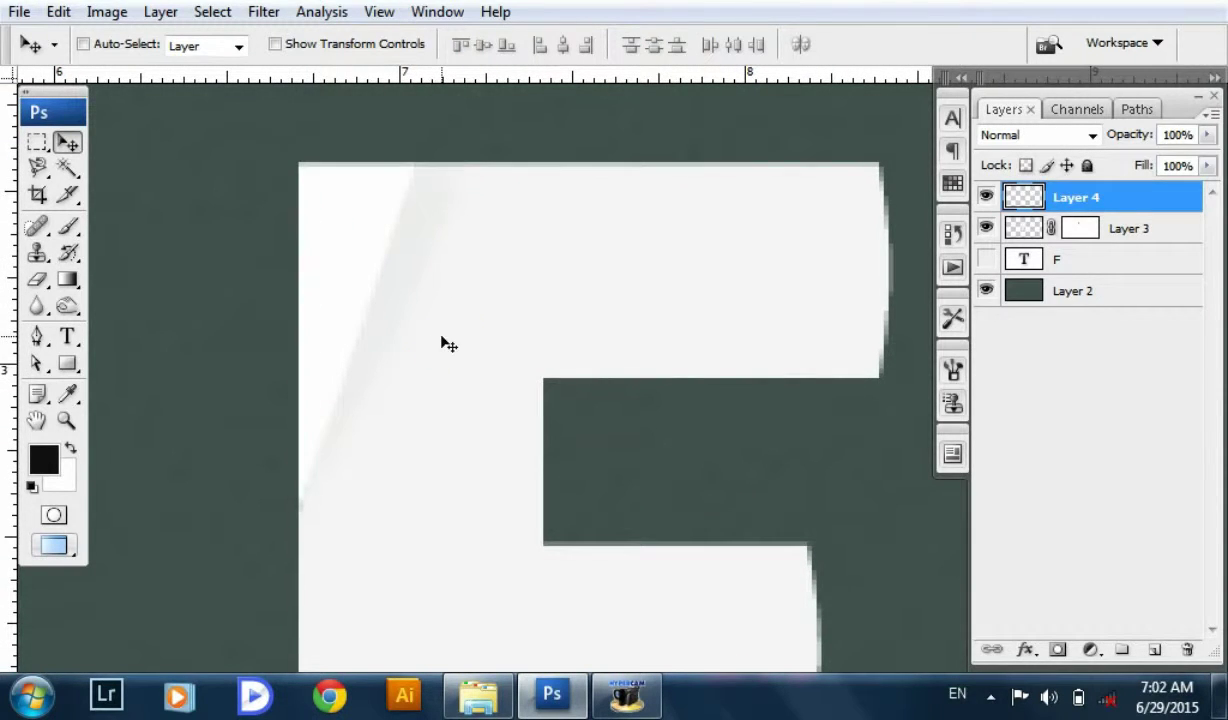
pyautogui.hotkey('ctrl', 't')
pyautogui.rightClick(362, 232)
pyautogui.click(430, 359)
pyautogui.moveTo(299, 162); pyautogui.dragTo(312, 194)
pyautogui.press('Return')
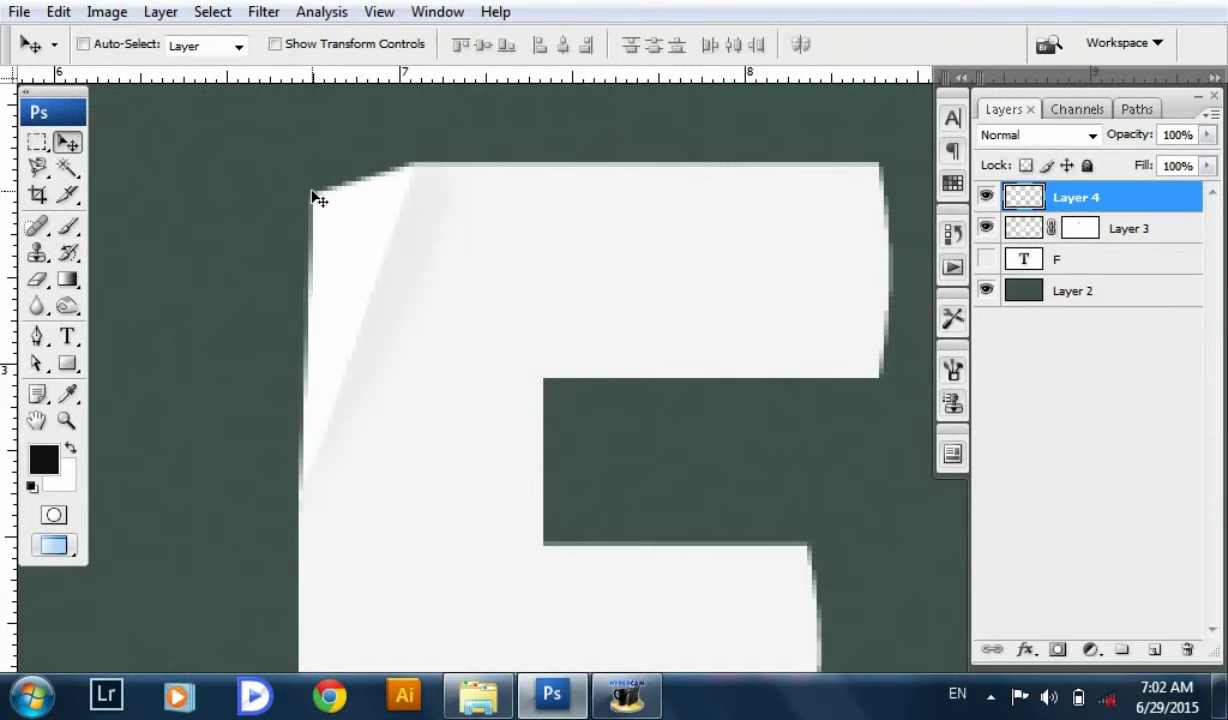
pyautogui.moveTo(424, 313); pyautogui.dragTo(416, 318)
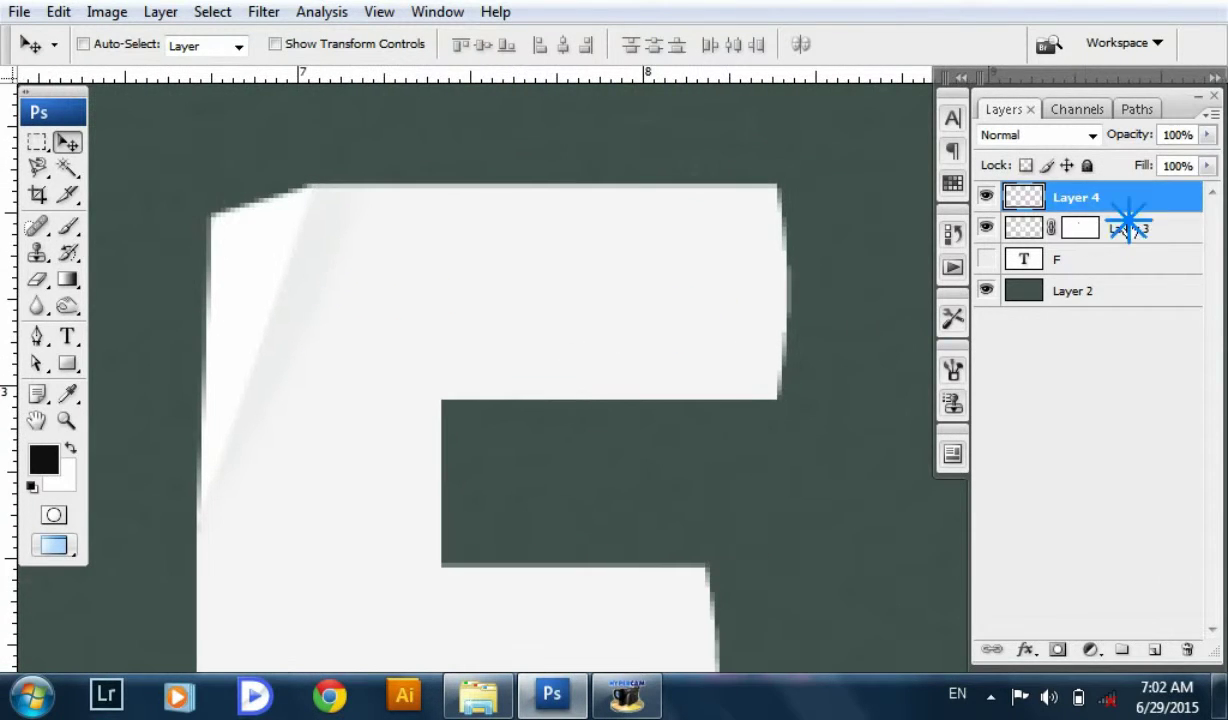
pyautogui.click(1115, 230)
# - Draw a triangular pen path over the F's top-right corner and convert it to a selection
pyautogui.press('p')
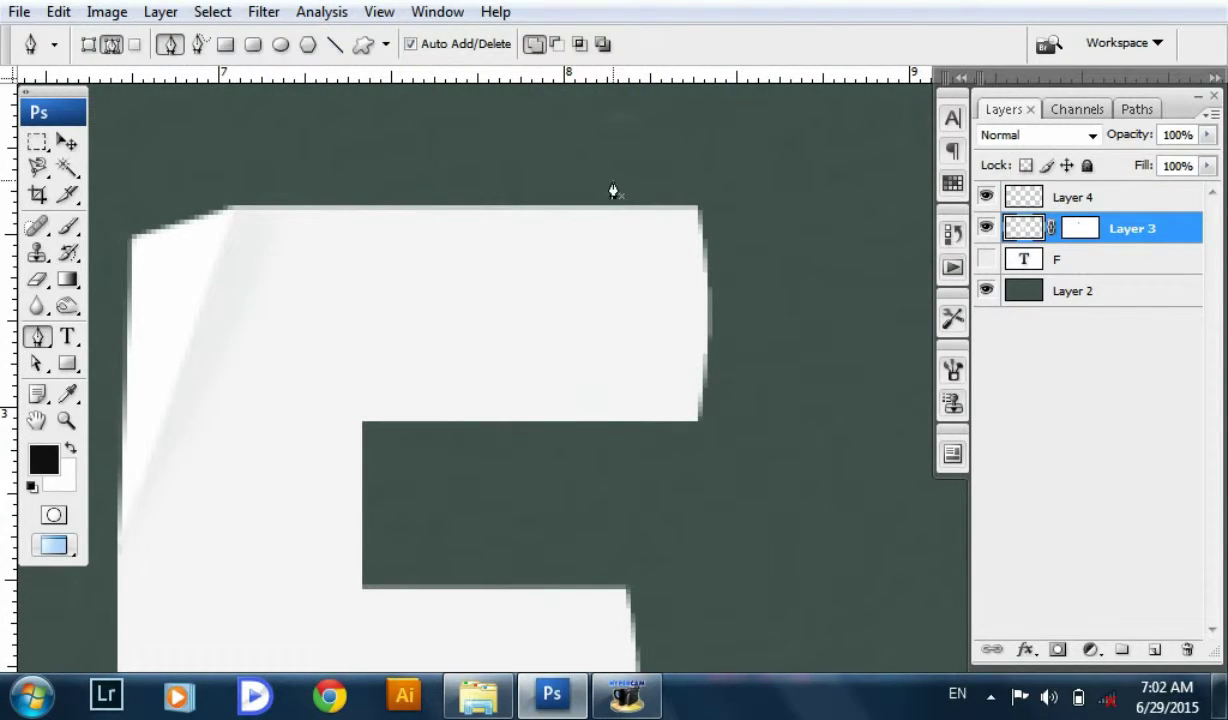
pyautogui.click(752, 173)
pyautogui.click(752, 367)
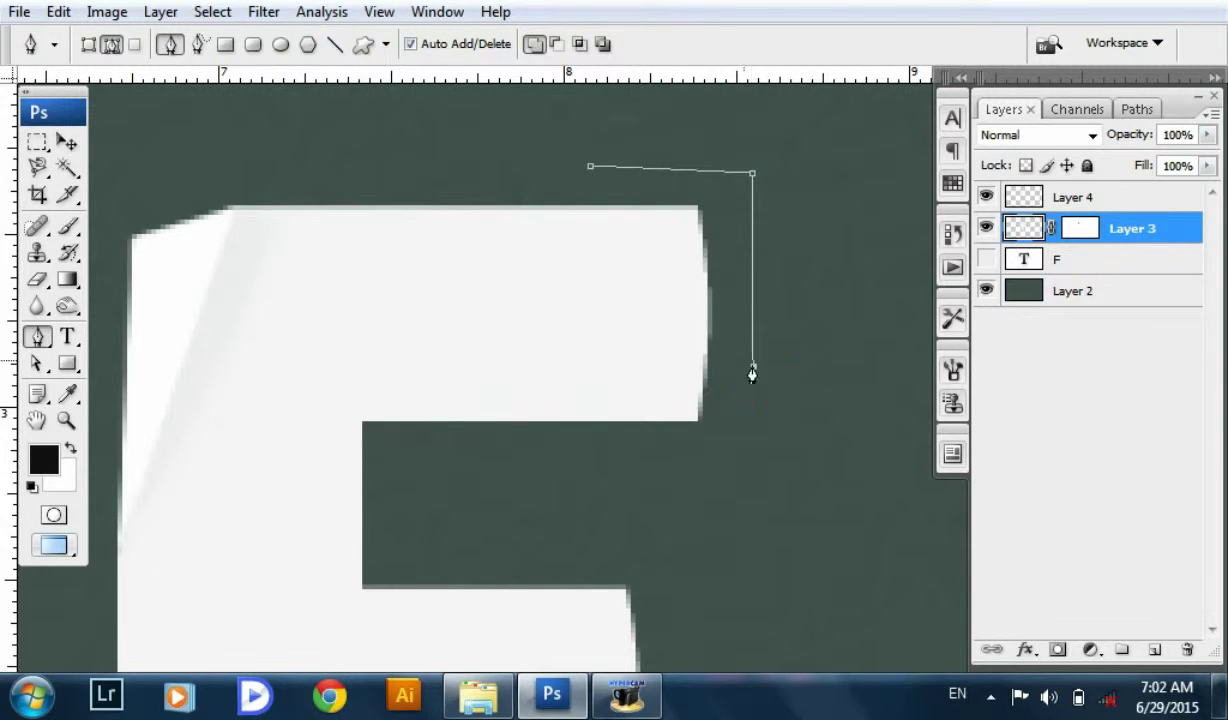
pyautogui.hotkey('ctrl', 'alt', 'z')
pyautogui.hotkey('ctrl', 'alt', 'z')
pyautogui.hotkey('ctrl', 'alt', 'z')
pyautogui.click(745, 370)
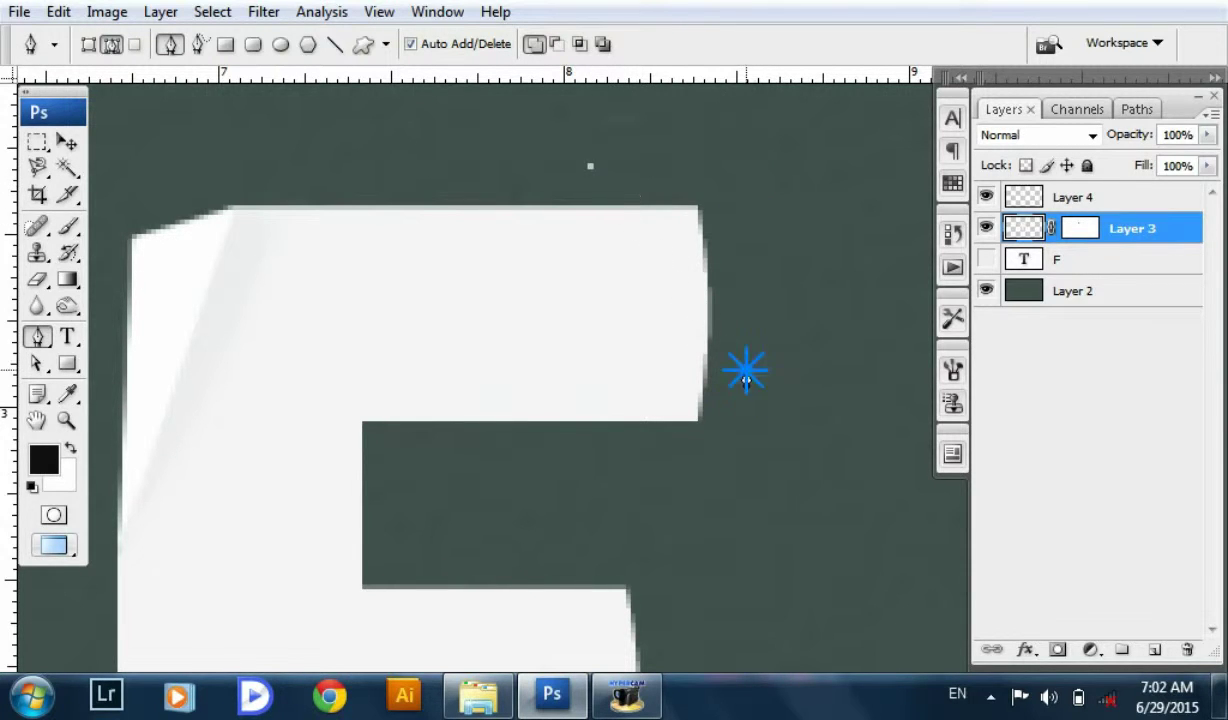
pyautogui.hotkey('ctrl', 'alt', 'z')
pyautogui.hotkey('ctrl', 'alt', 'z')
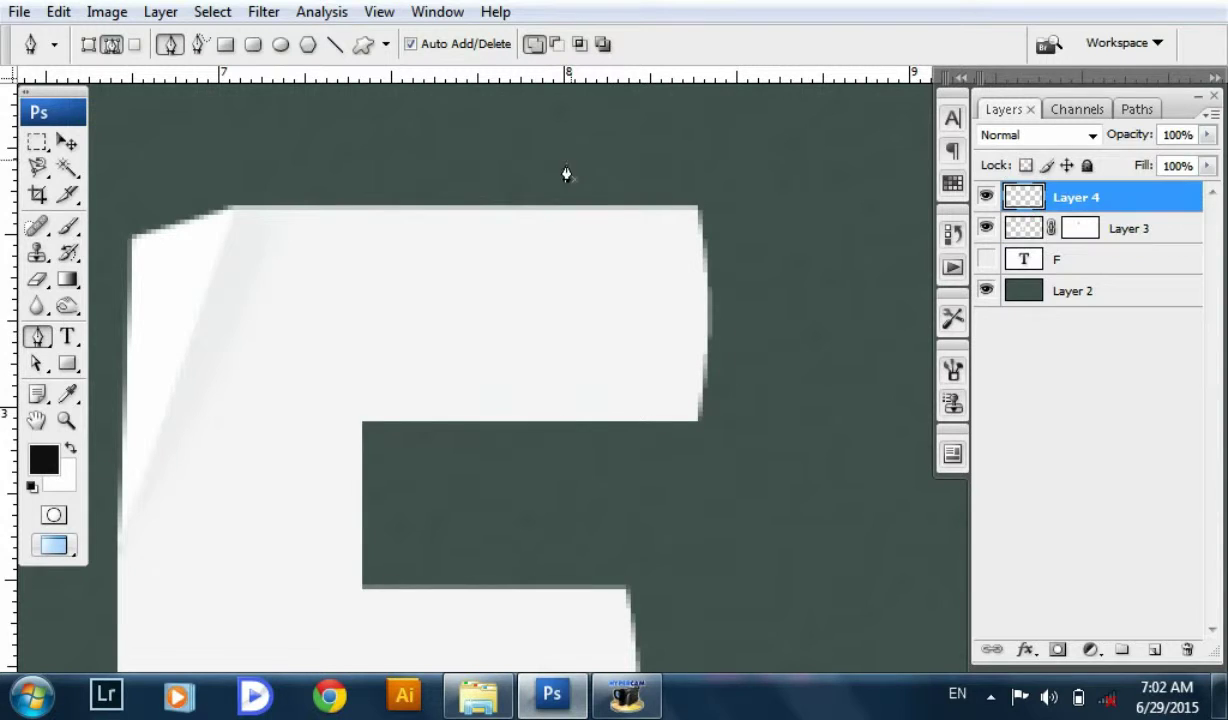
pyautogui.click(760, 372)
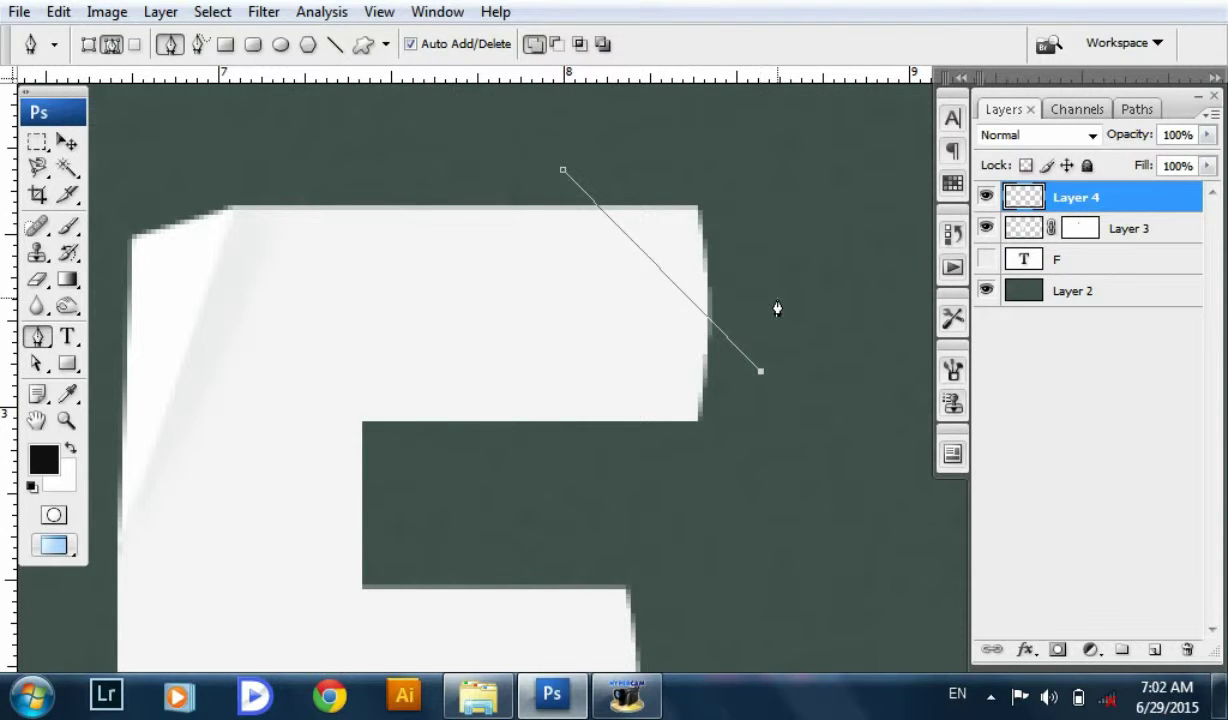
pyautogui.click(771, 146)
pyautogui.click(563, 170)
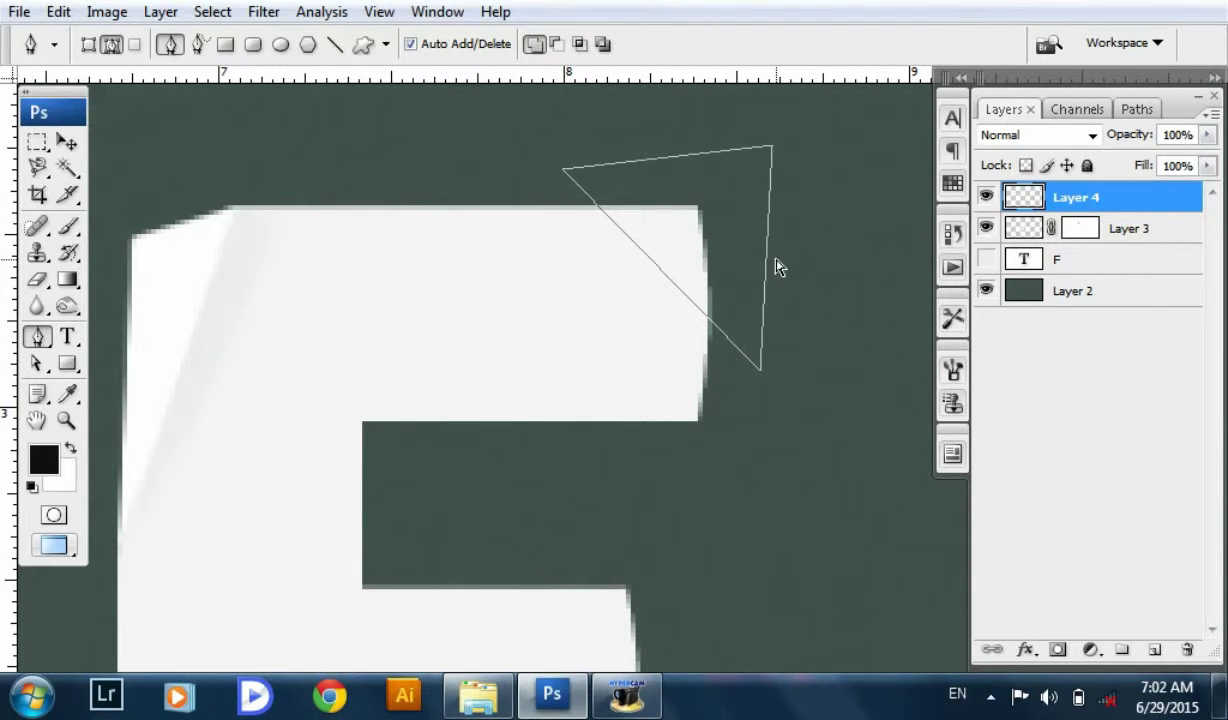
pyautogui.hotkey('ctrl', 'Return')
# - Create Layer 5 above Layer 3 holding the triangle and load its selection
pyautogui.press('v')
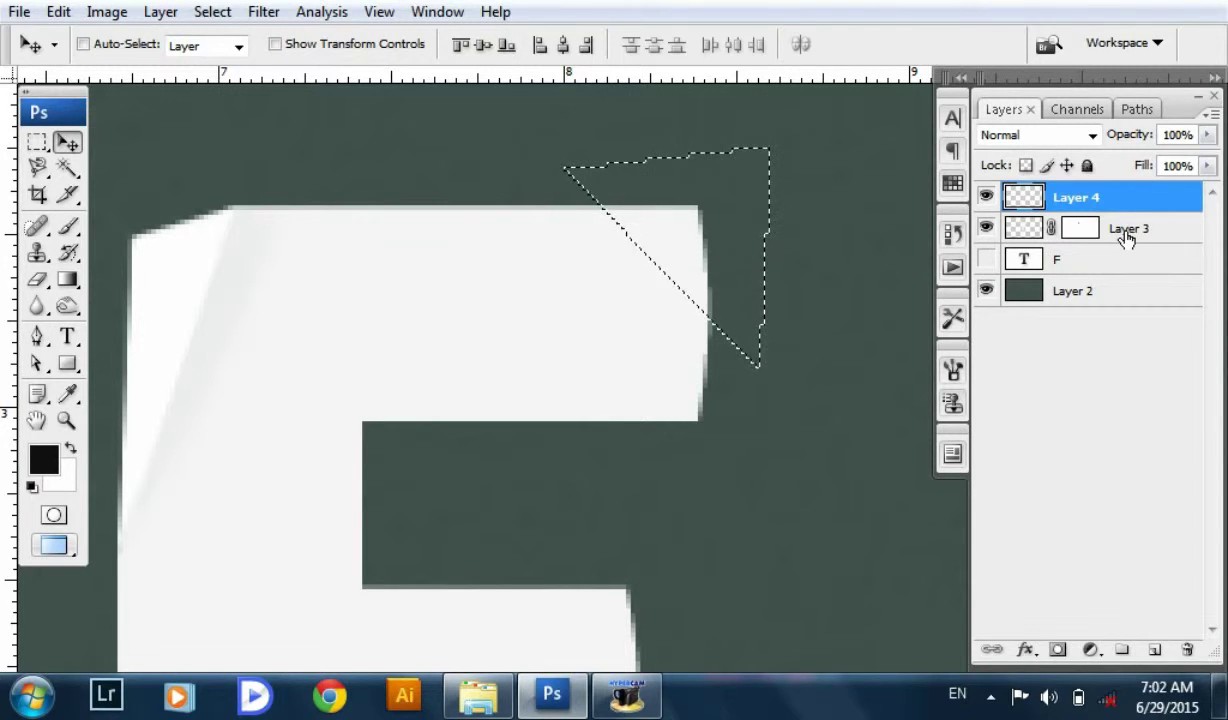
pyautogui.click(1126, 238)
pyautogui.hotkey('ctrl', 'j')
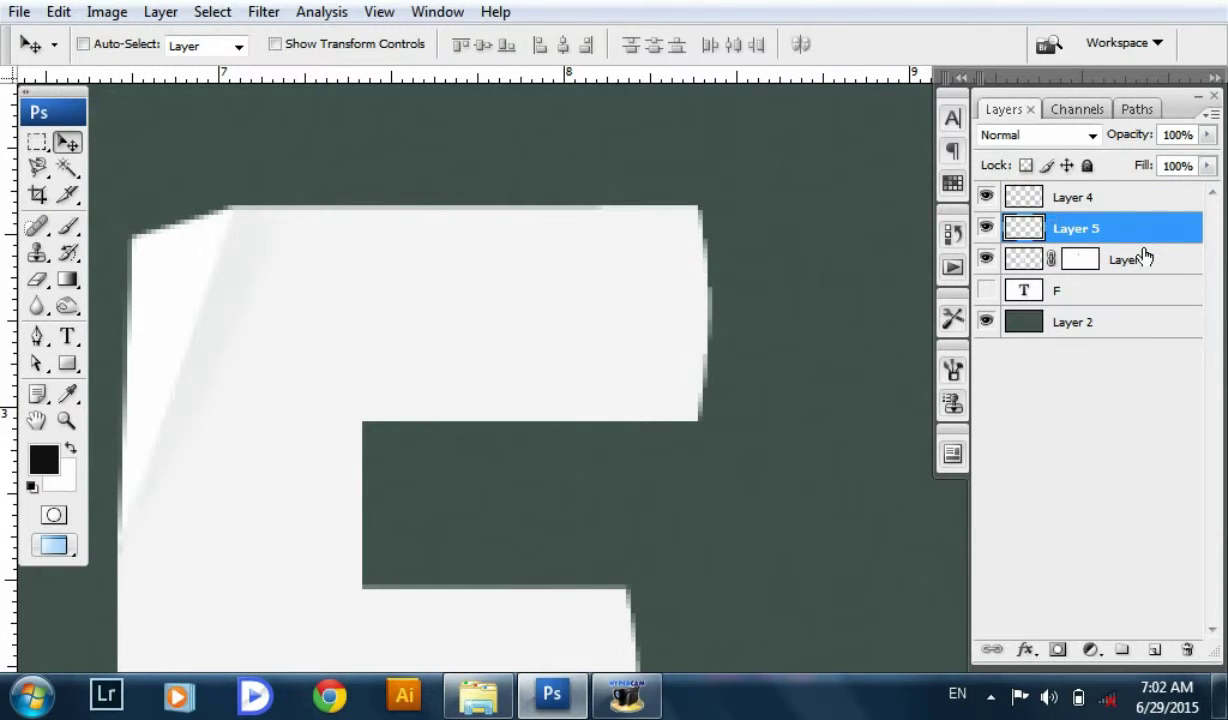
pyautogui.click(986, 228)
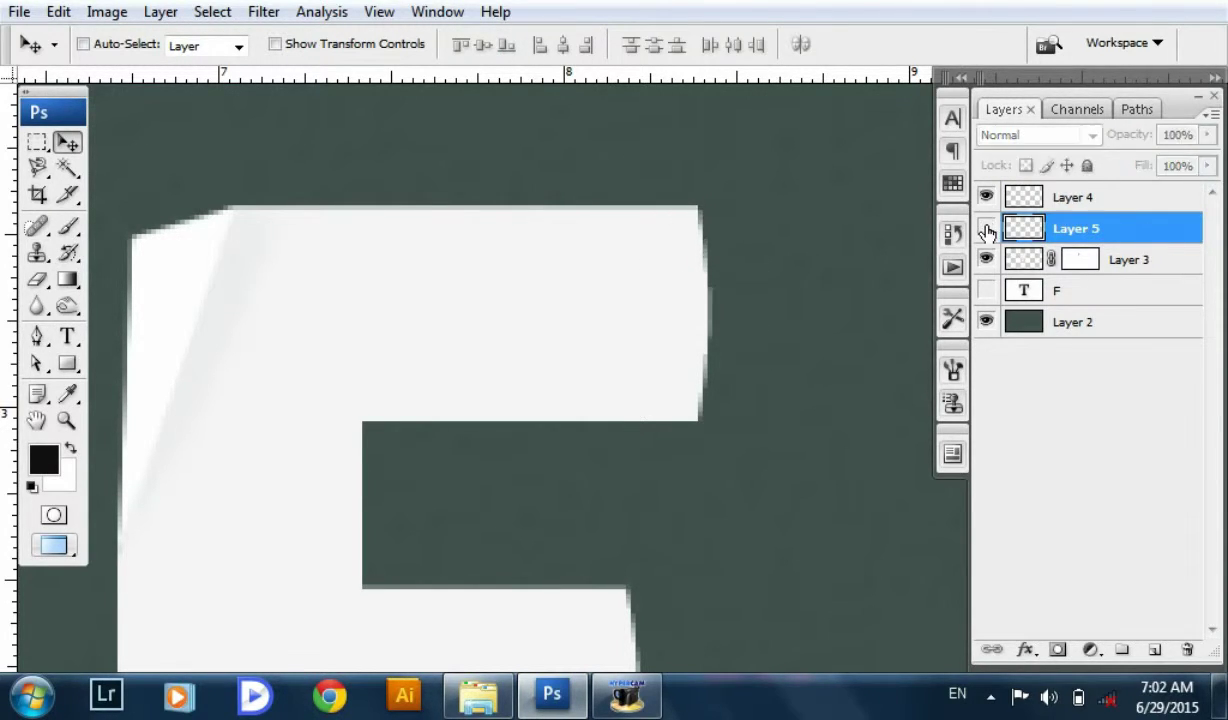
pyautogui.click(986, 229)
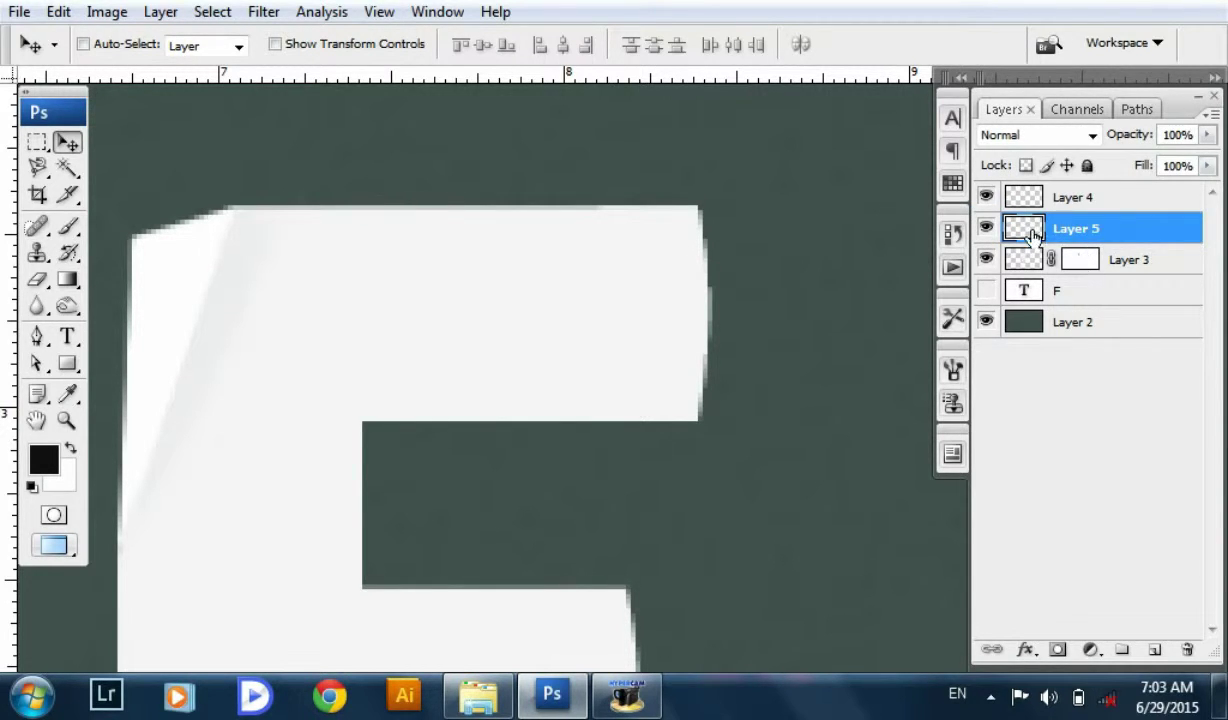
pyautogui.keyDown('ctrl'); pyautogui.click(1031, 232); pyautogui.keyUp('ctrl')
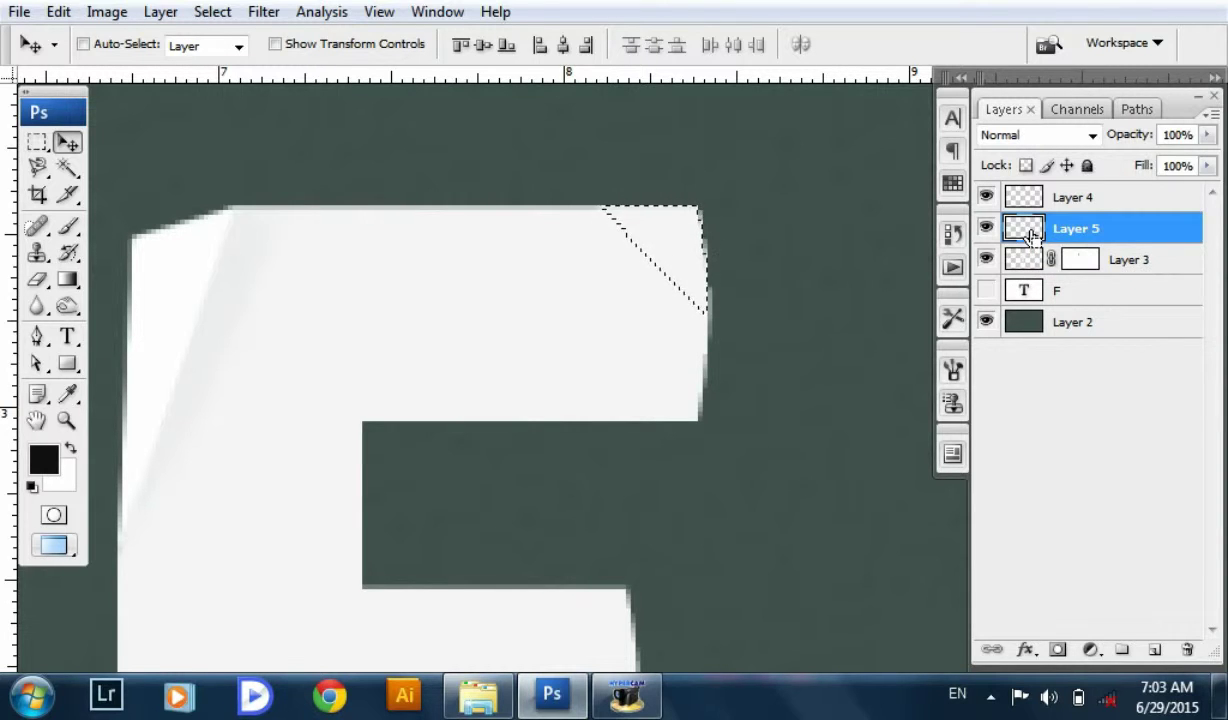
pyautogui.click(733, 268)
# - Burn the corner triangle grey at 4% exposure so it looks folded over
pyautogui.moveTo(66, 303); pyautogui.dragTo(143, 323)
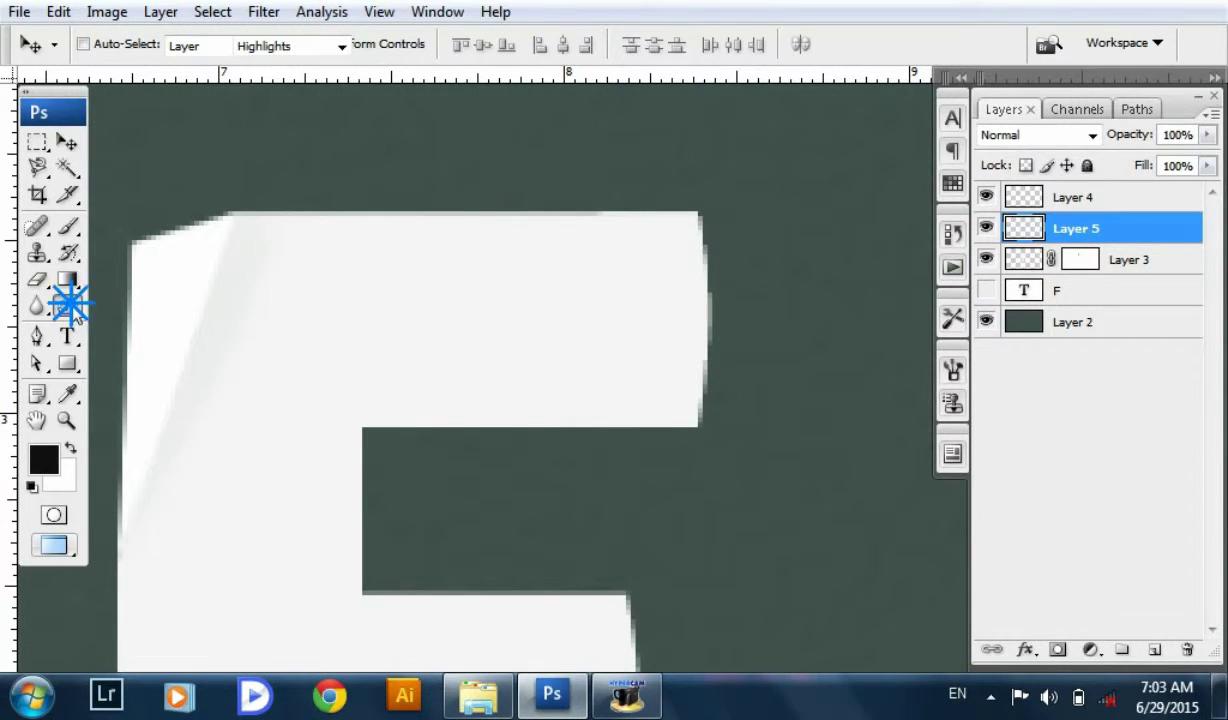
pyautogui.click(405, 45)
pyautogui.click(658, 238)
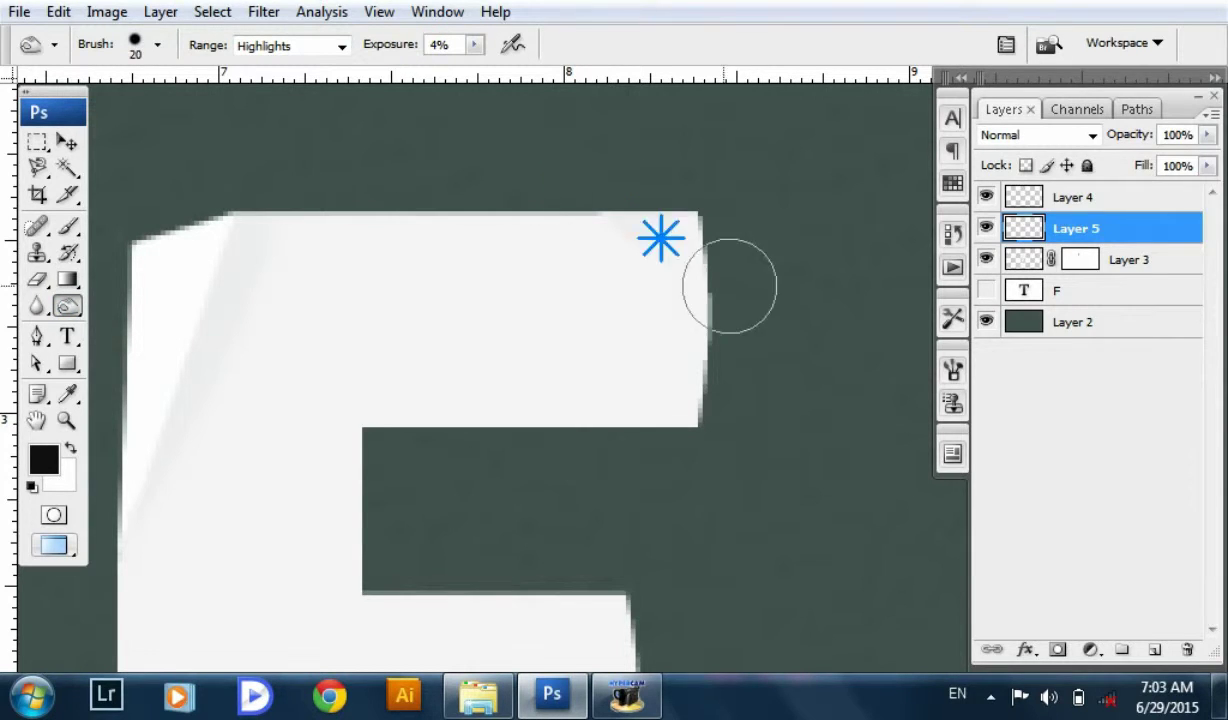
pyautogui.moveTo(700, 290); pyautogui.dragTo(598, 219)
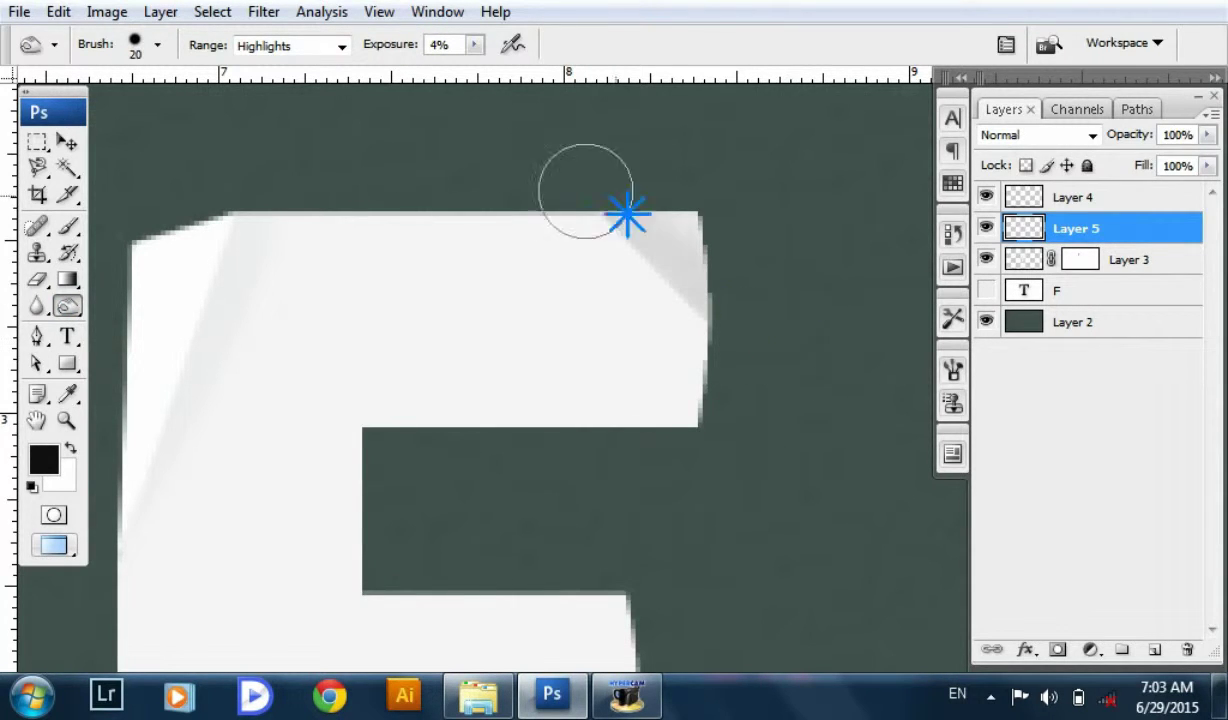
pyautogui.press('v')
pyautogui.moveTo(568, 259); pyautogui.dragTo(576, 273)
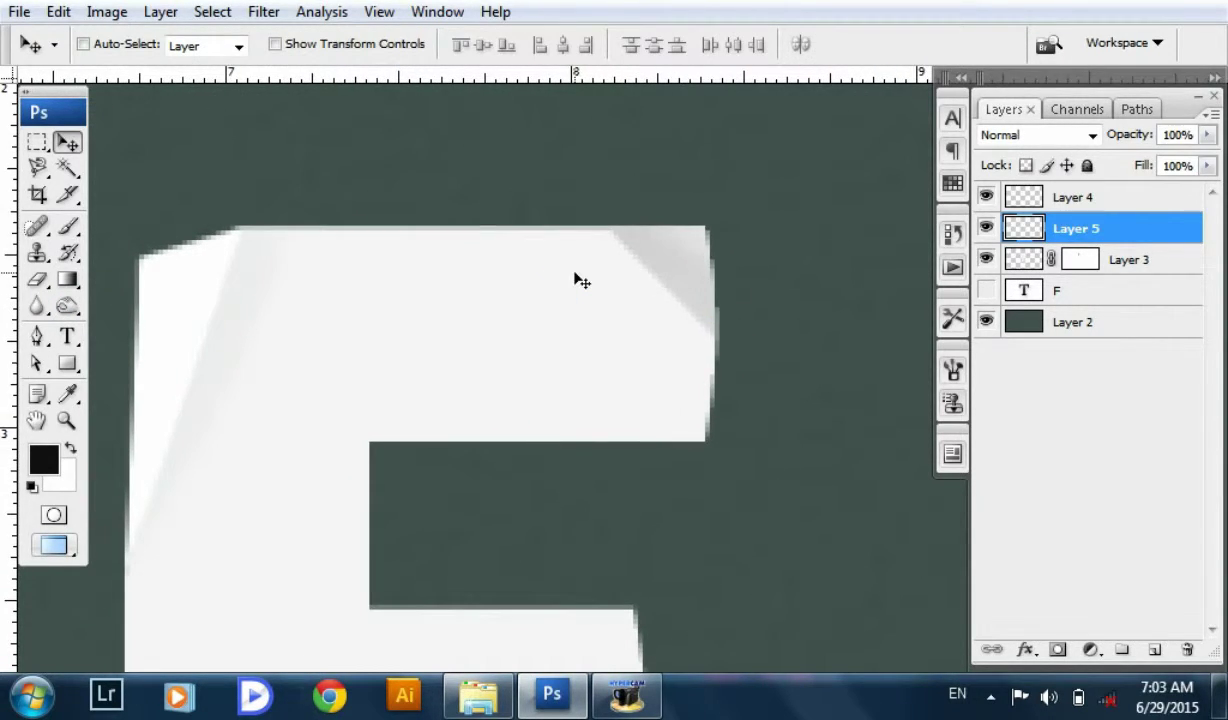
# - Draw a black triangle shape layer along the diagonal edge of the folded corner
pyautogui.click(37, 336)
pyautogui.click(90, 44)
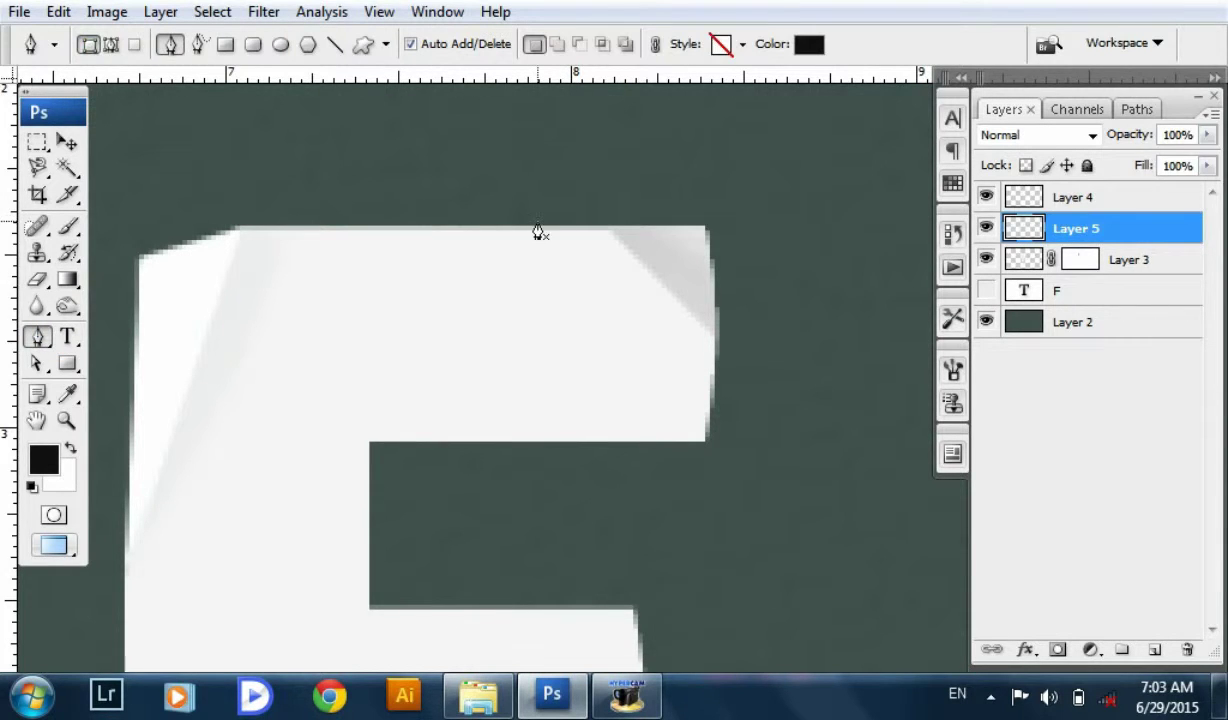
pyautogui.hotkey('ctrl', '+')
pyautogui.moveTo(436, 184); pyautogui.dragTo(466, 272)
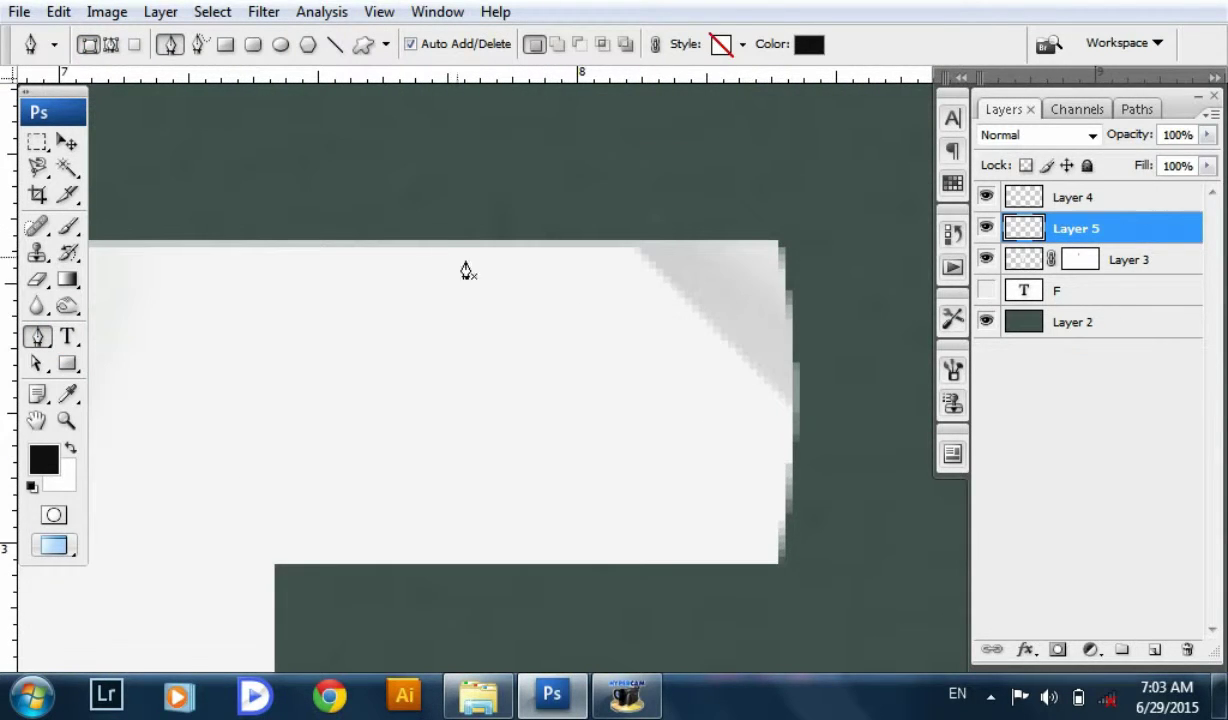
pyautogui.click(408, 243)
pyautogui.click(631, 244)
pyautogui.click(735, 352)
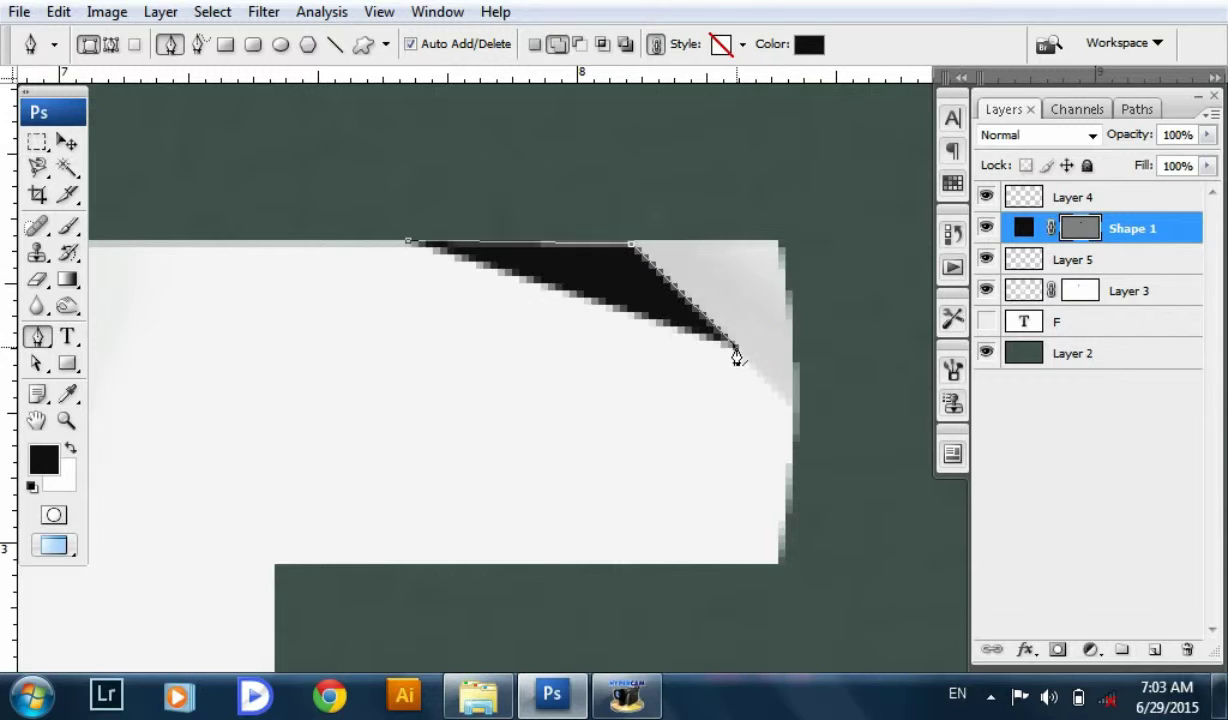
pyautogui.click(409, 245)
pyautogui.press('v')
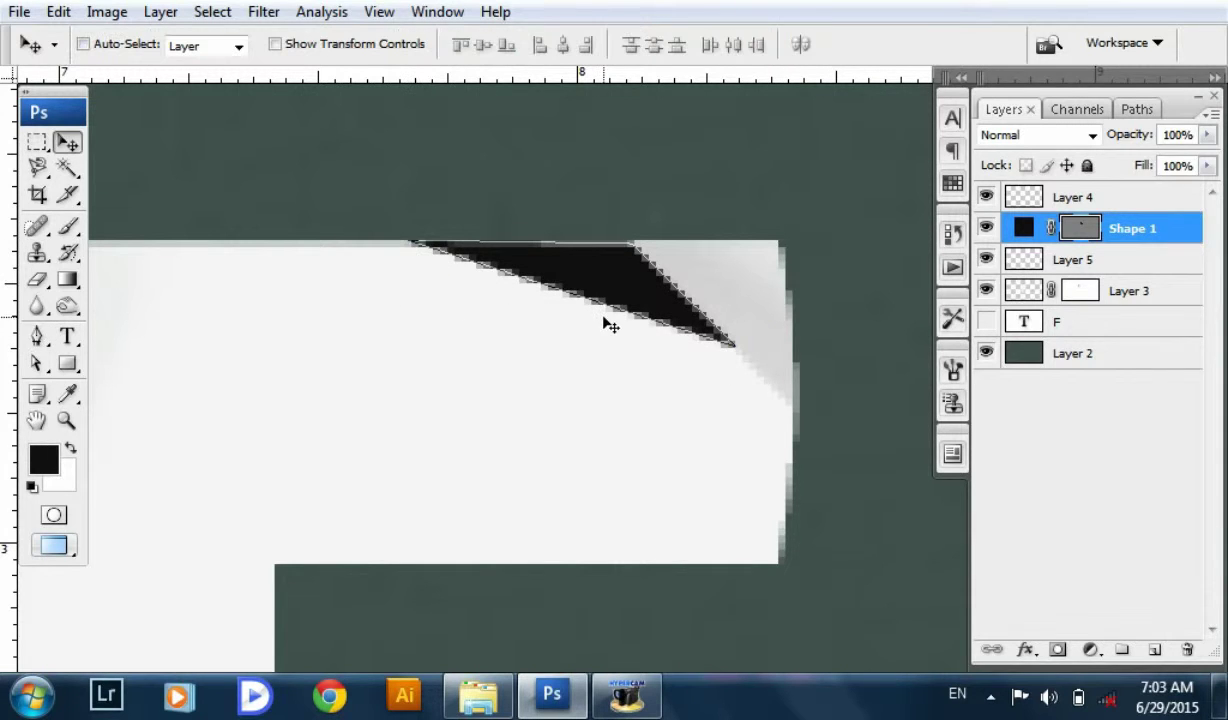
pyautogui.hotkey('ctrl', '-')
pyautogui.click(1121, 231)
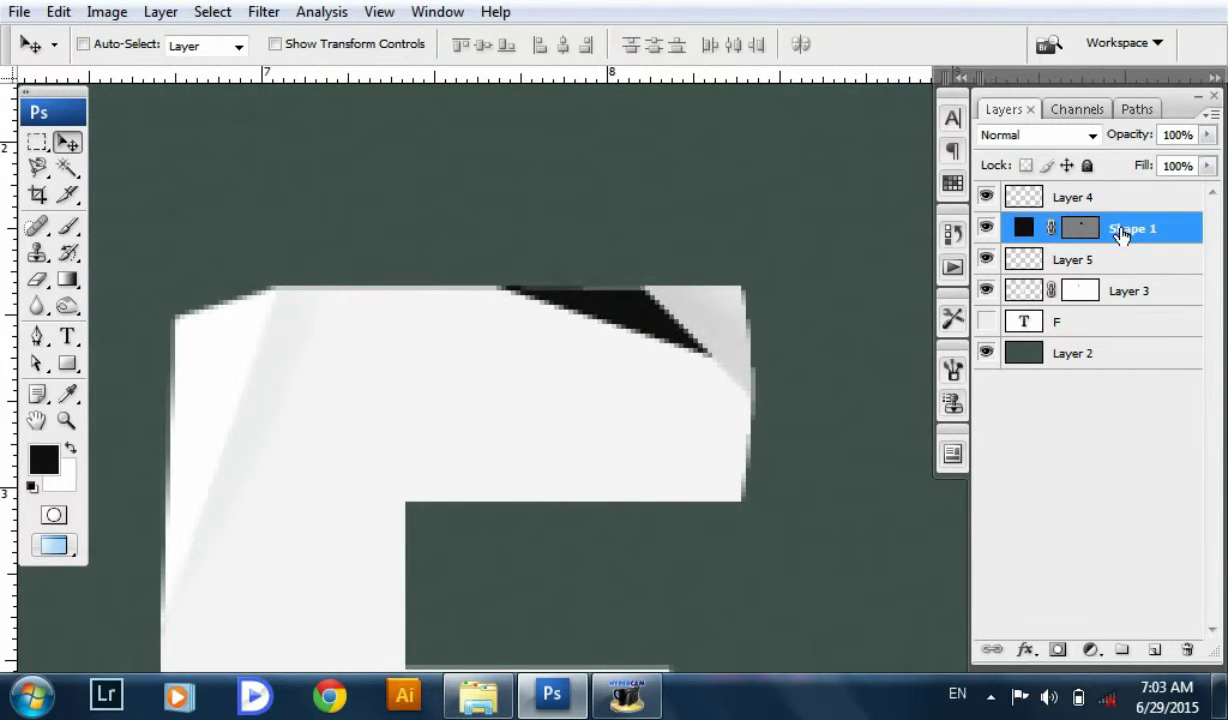
# - Rasterize Shape 1, apply a 2.2 px Gaussian Blur, and set its opacity to 10%
pyautogui.click(263, 11)
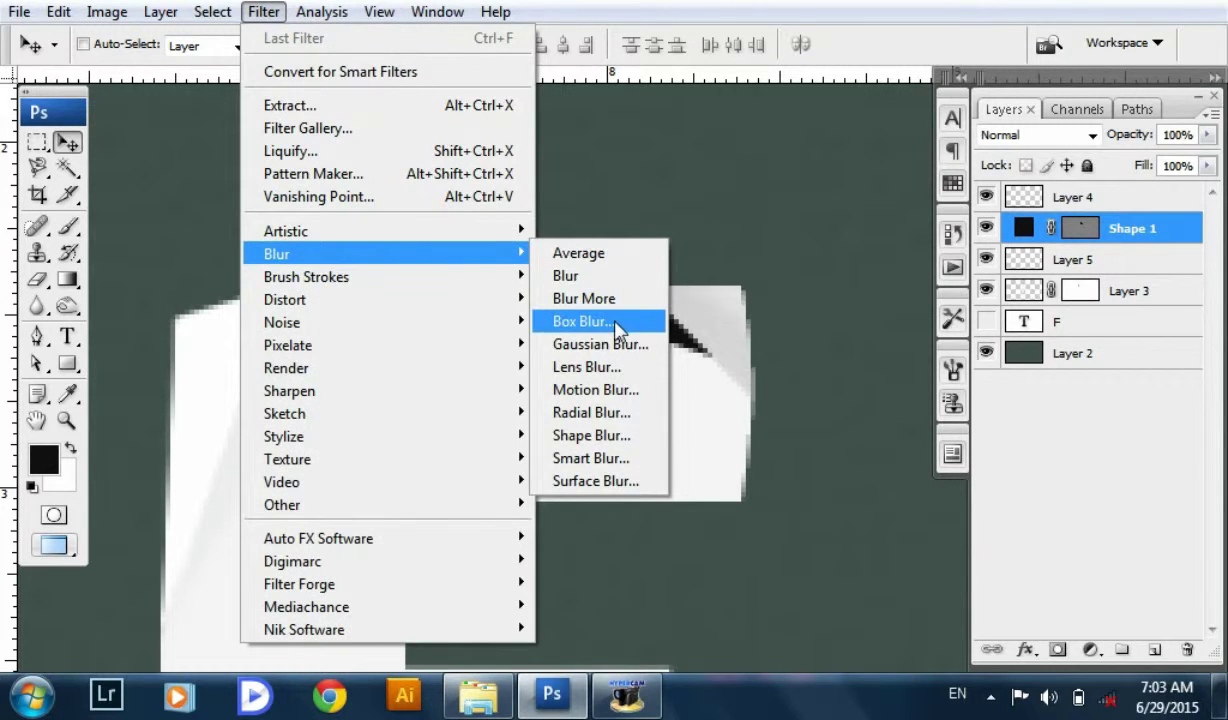
pyautogui.click(616, 345)
pyautogui.click(590, 275)
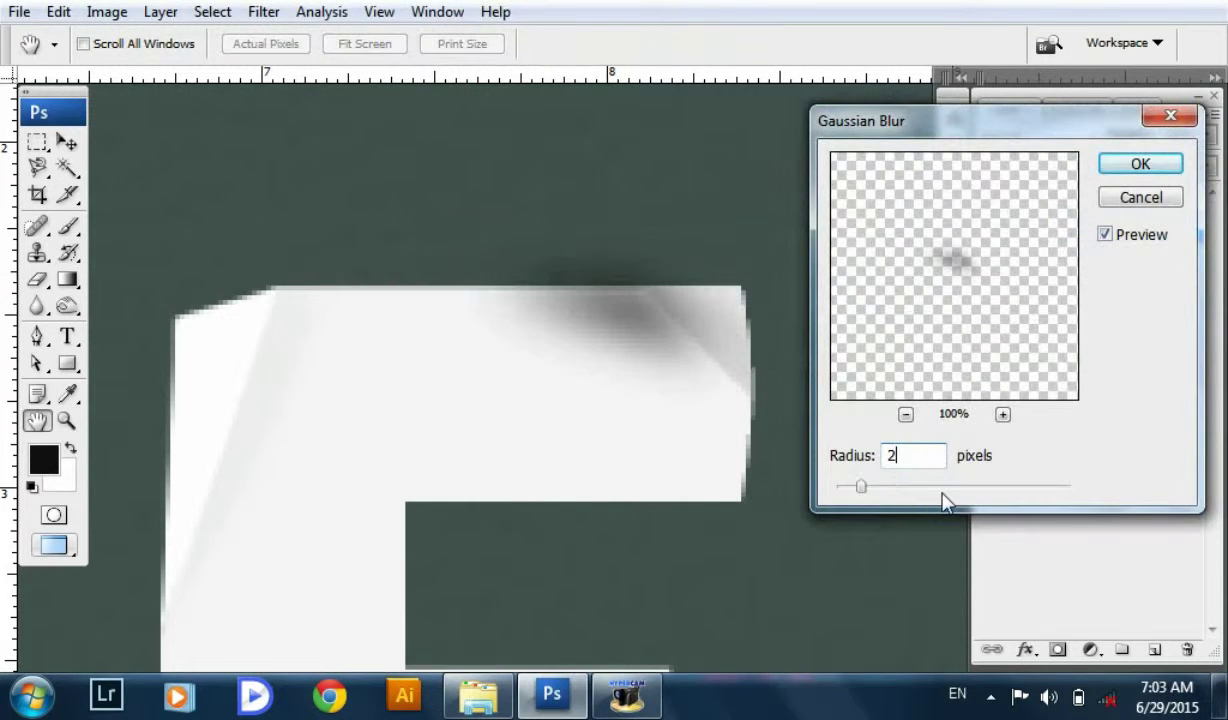
pyautogui.write('.2')
pyautogui.press('Return')
pyautogui.press('v')
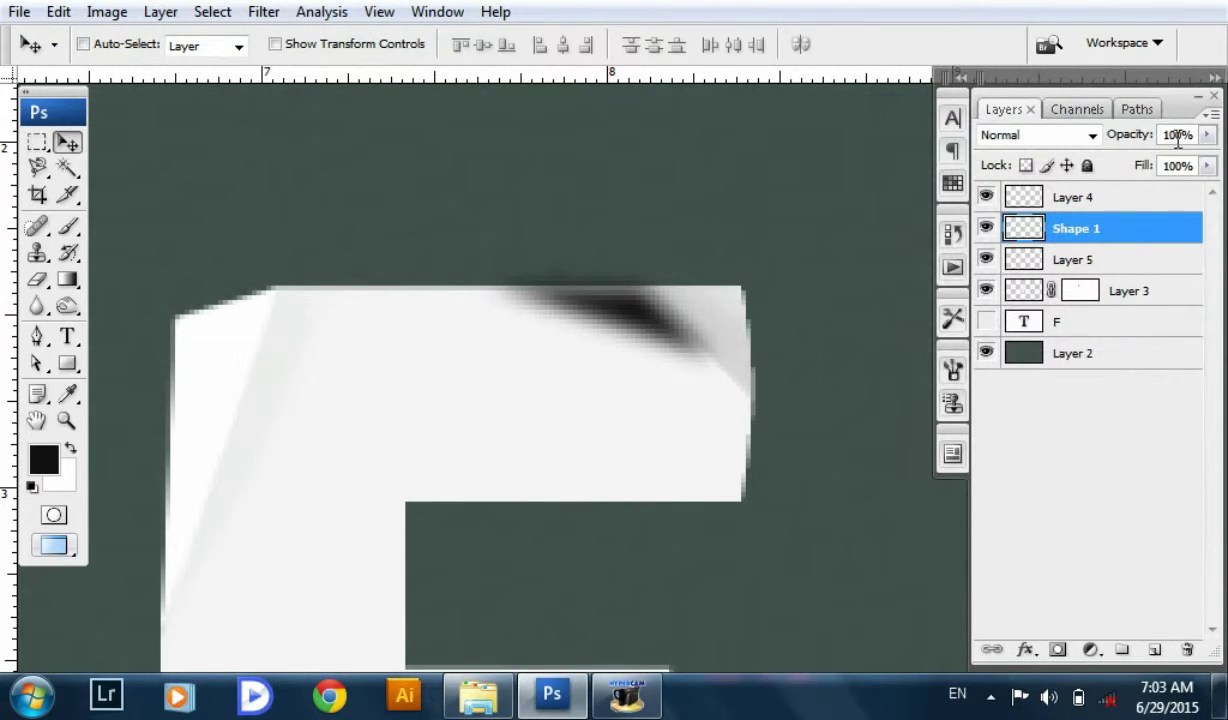
pyautogui.click(1124, 137)
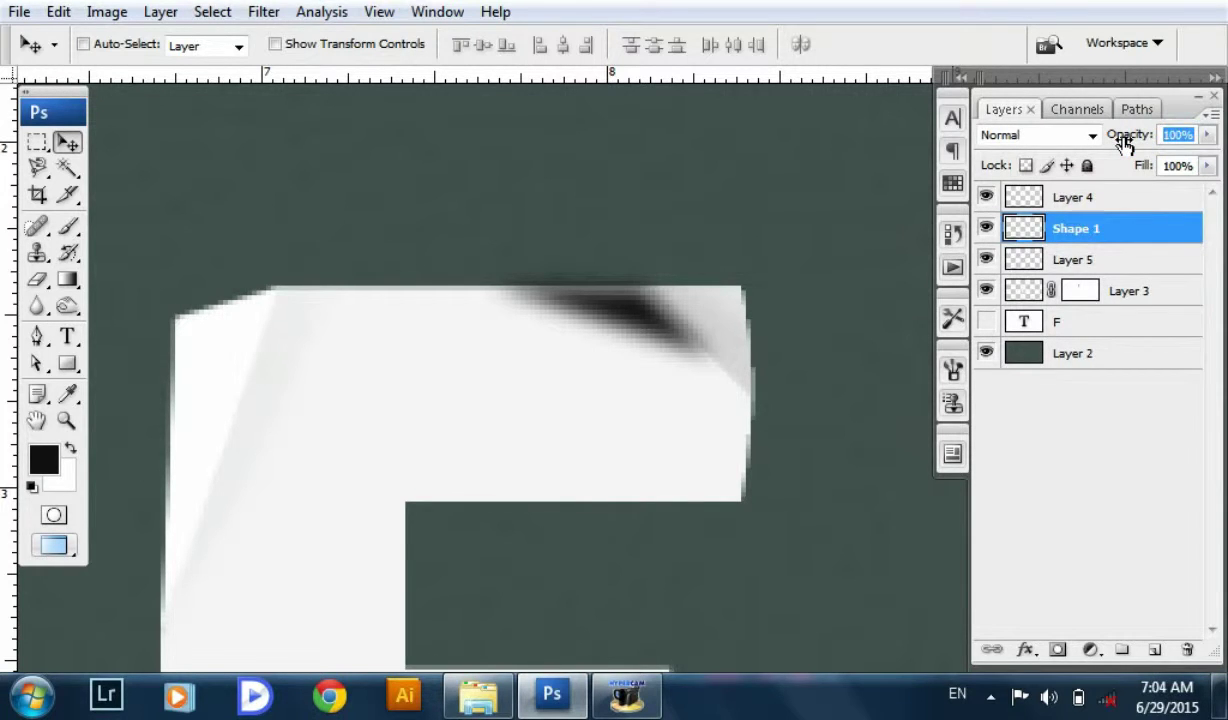
pyautogui.write('10')
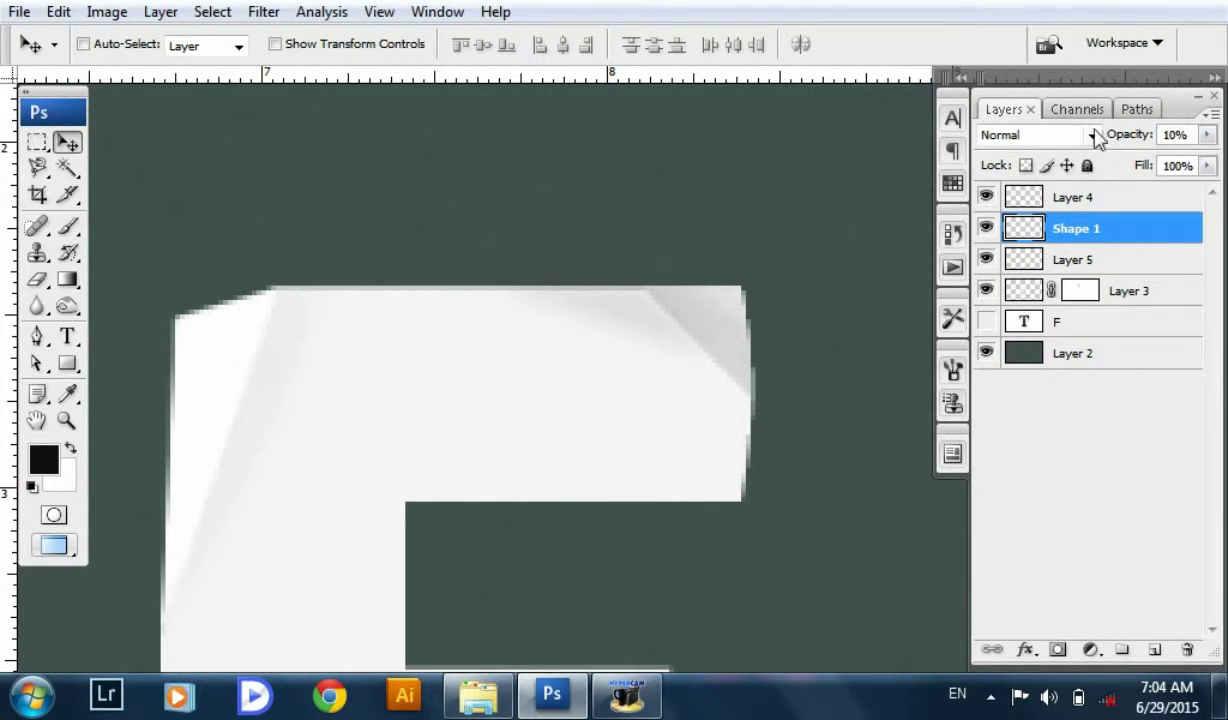
# - Nudge Layer 5's folded corner slightly into place
pyautogui.click(1112, 262)
pyautogui.moveTo(766, 357); pyautogui.dragTo(771, 357)
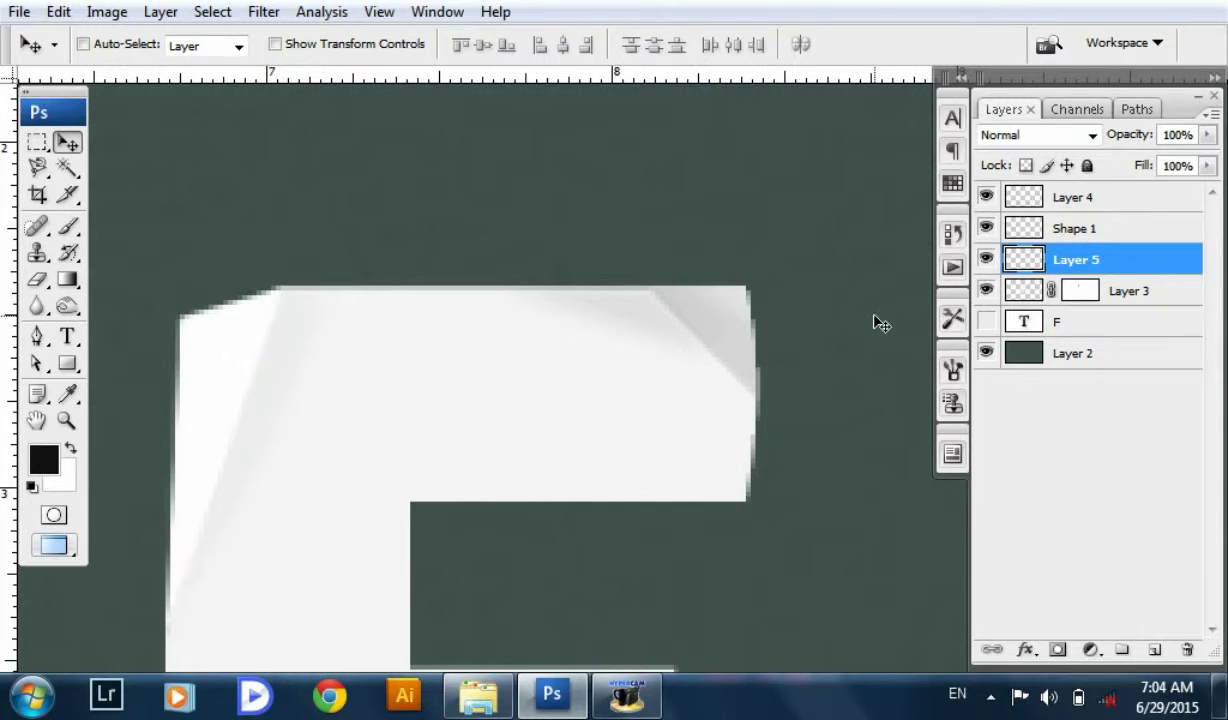
pyautogui.press('Up')
pyautogui.press('Up')
pyautogui.press('Left')
# - Dodge the Shape 1 shadow along the fold line to lighten it
pyautogui.click(1060, 232)
pyautogui.press('e')
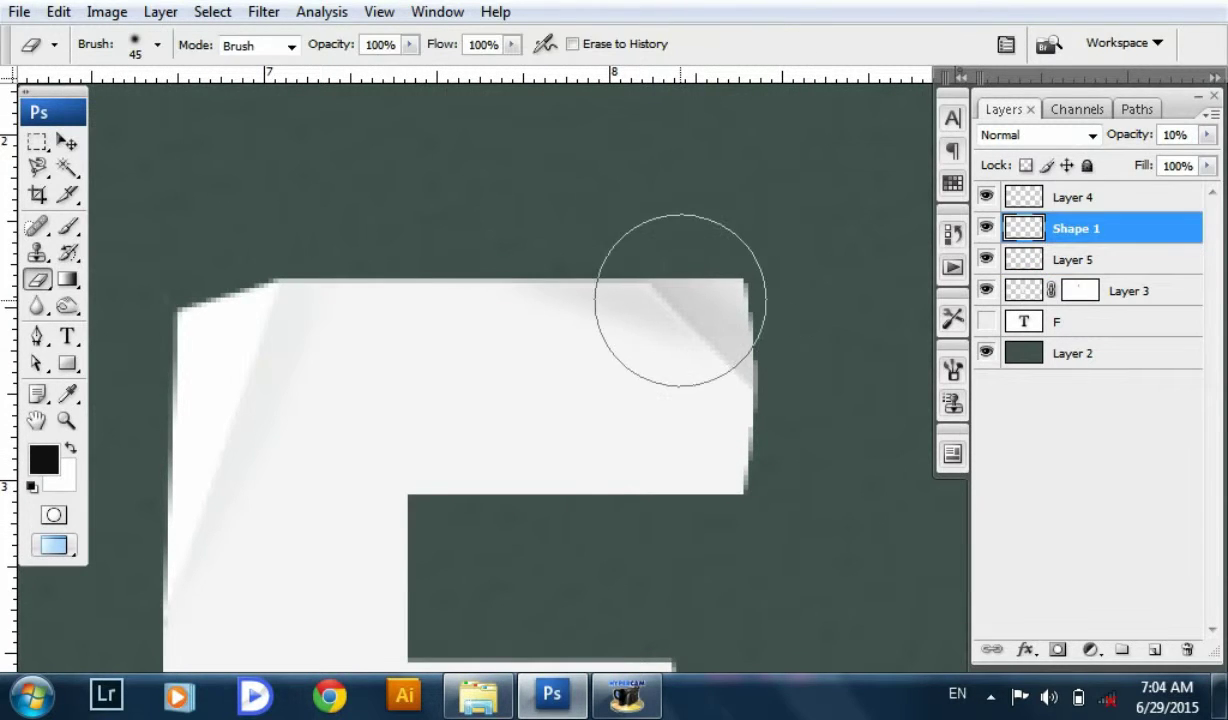
pyautogui.press('o')
pyautogui.moveTo(655, 285); pyautogui.dragTo(683, 301)
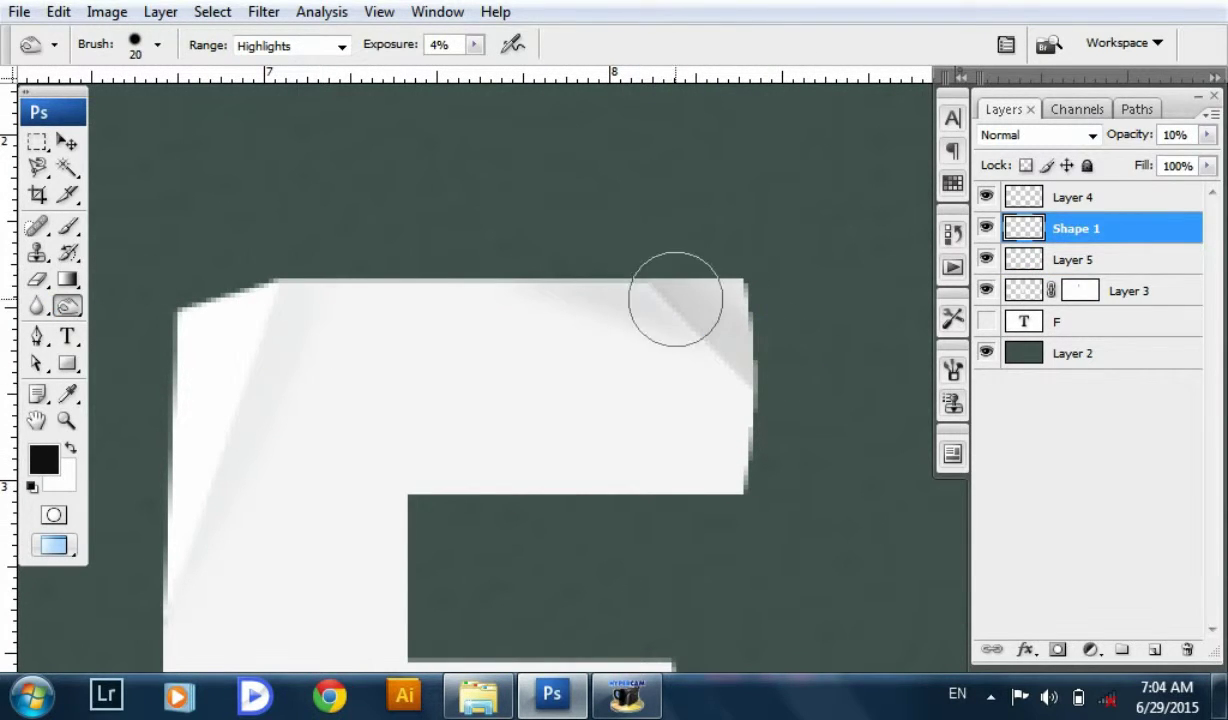
pyautogui.press('v')
pyautogui.moveTo(723, 344); pyautogui.dragTo(721, 321)
pyautogui.click(783, 343)
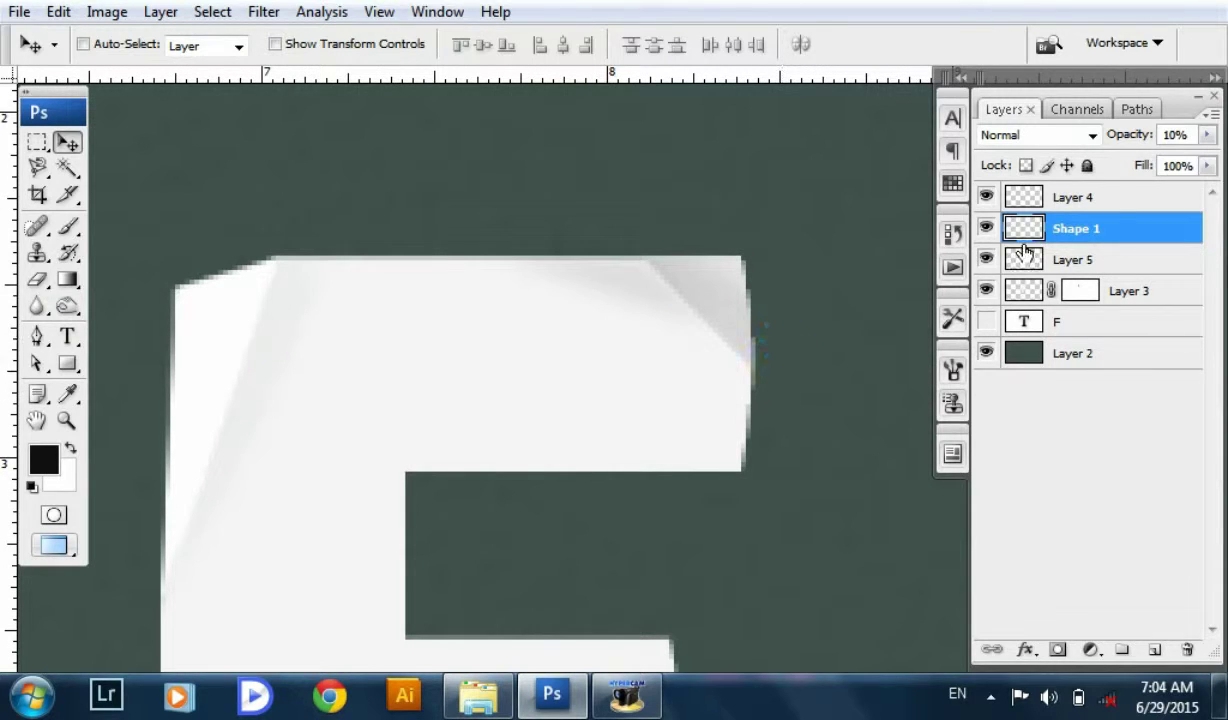
pyautogui.hotkey('ctrl', 't')
pyautogui.press('Return')
# - Try distorting Layer 5, pulling its top-right corner down, then cancel the attempt
pyautogui.click(1025, 258)
pyautogui.hotkey('ctrl', 't')
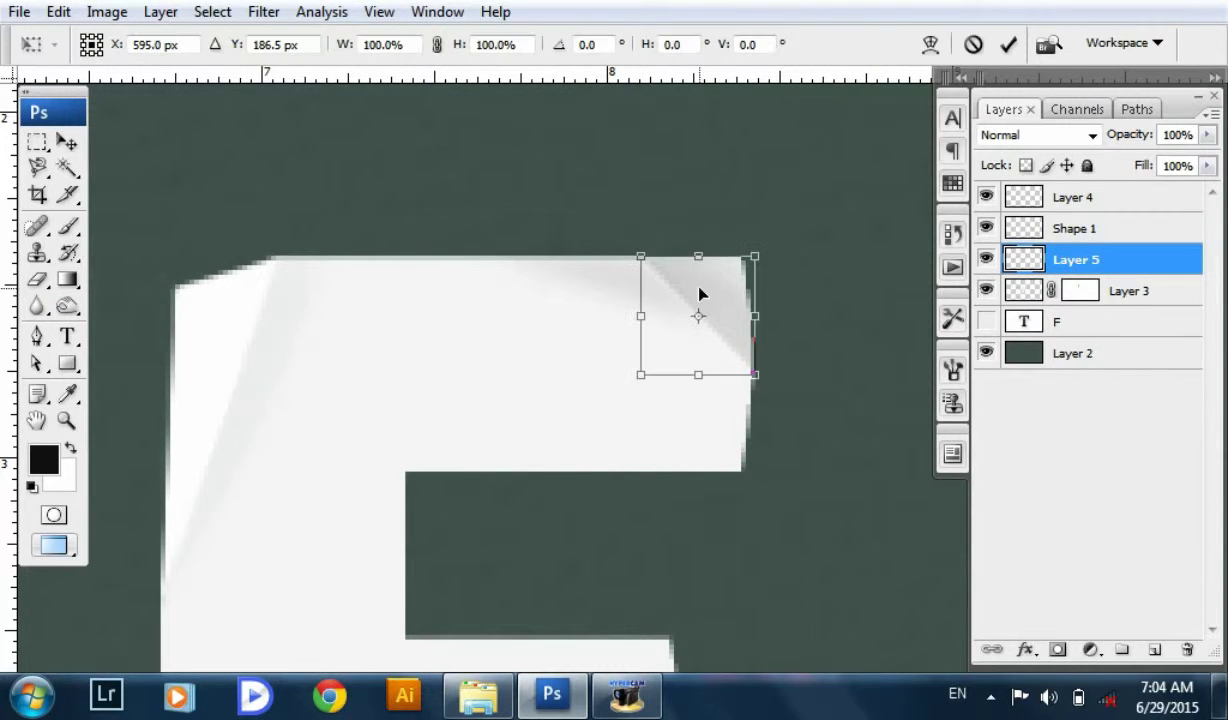
pyautogui.rightClick(699, 293)
pyautogui.click(790, 424)
pyautogui.hotkey('ctrl', '+')
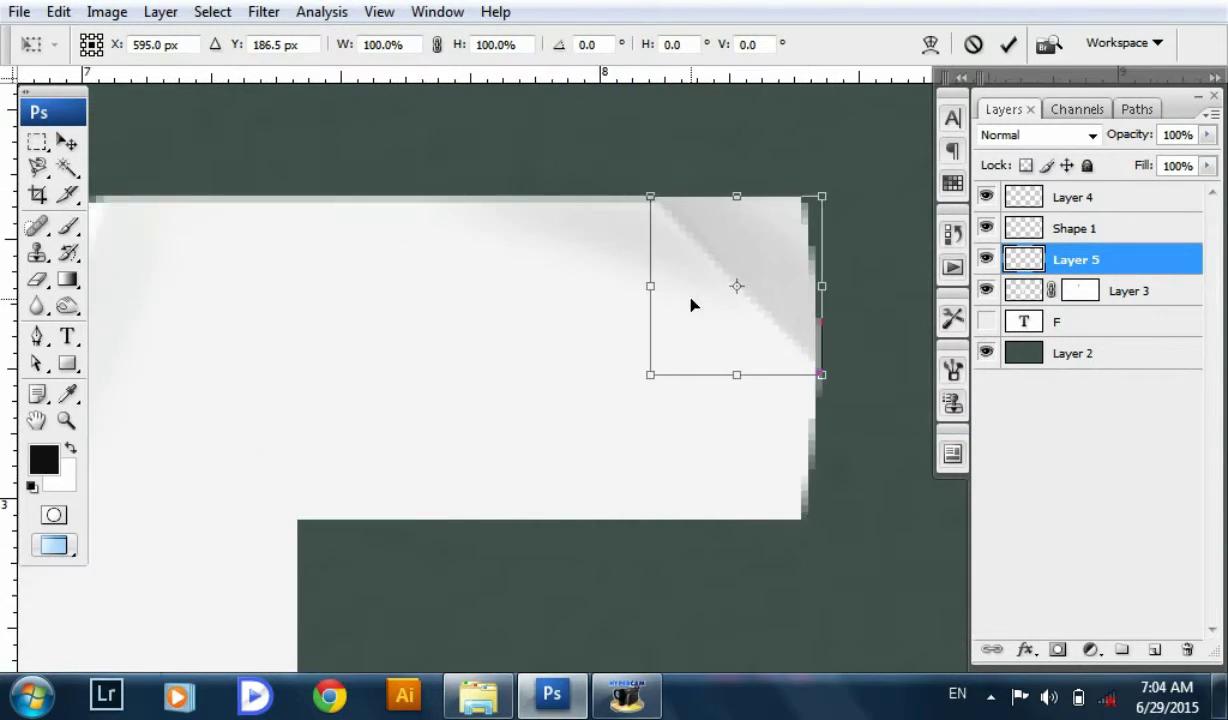
pyautogui.moveTo(690, 304); pyautogui.dragTo(611, 380)
pyautogui.moveTo(743, 273); pyautogui.dragTo(742, 288)
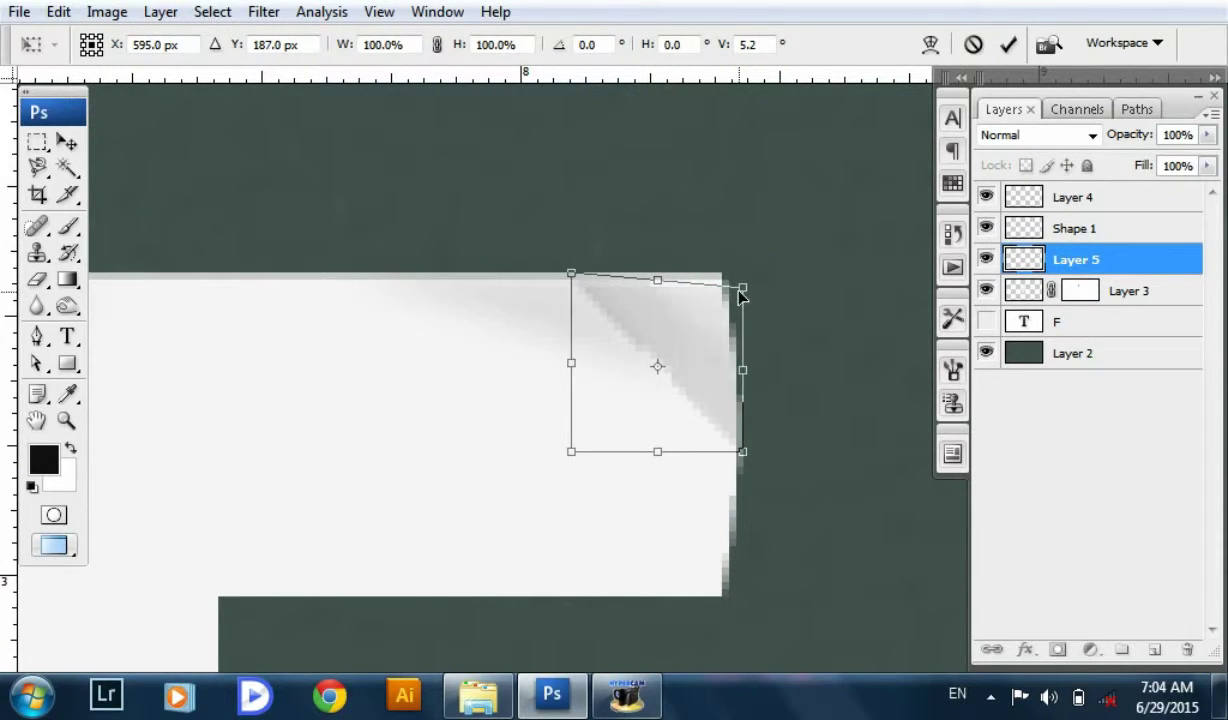
pyautogui.press('Escape')
# - Distort Layer 5 again, pulling the corner tip inward and down, and commit it
pyautogui.hotkey('ctrl', 't')
pyautogui.rightClick(702, 321)
pyautogui.click(783, 443)
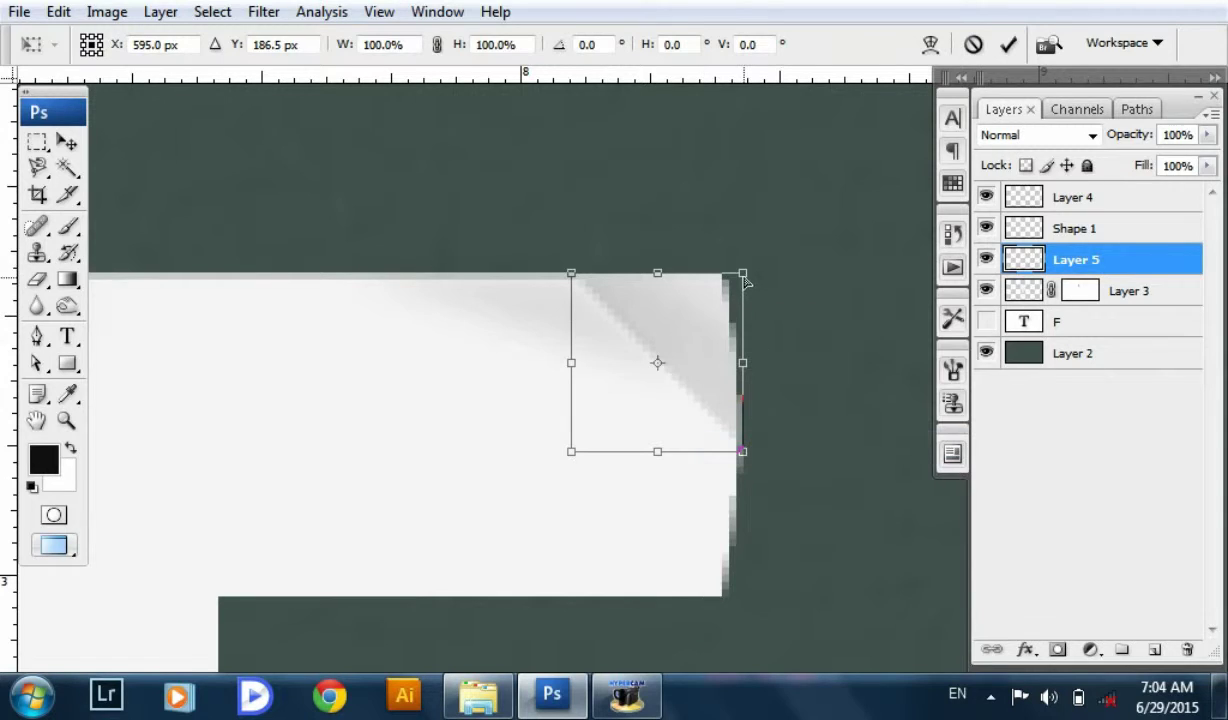
pyautogui.moveTo(743, 274); pyautogui.dragTo(722, 295)
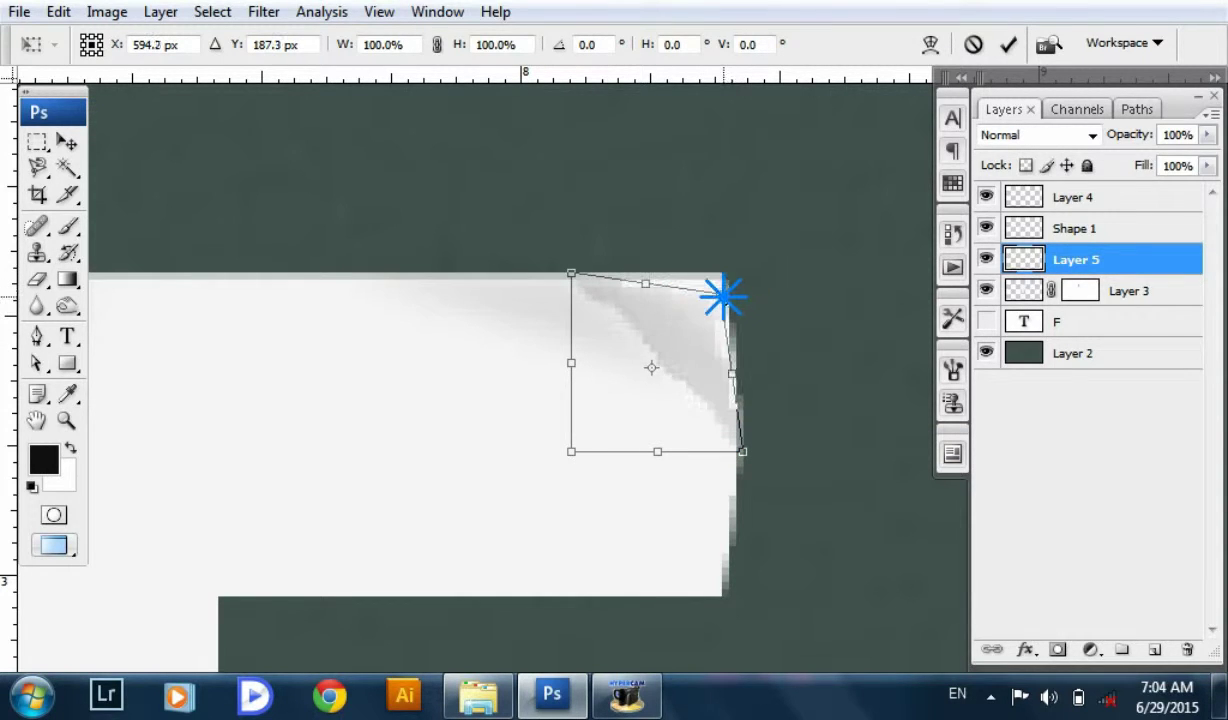
pyautogui.press('Return')
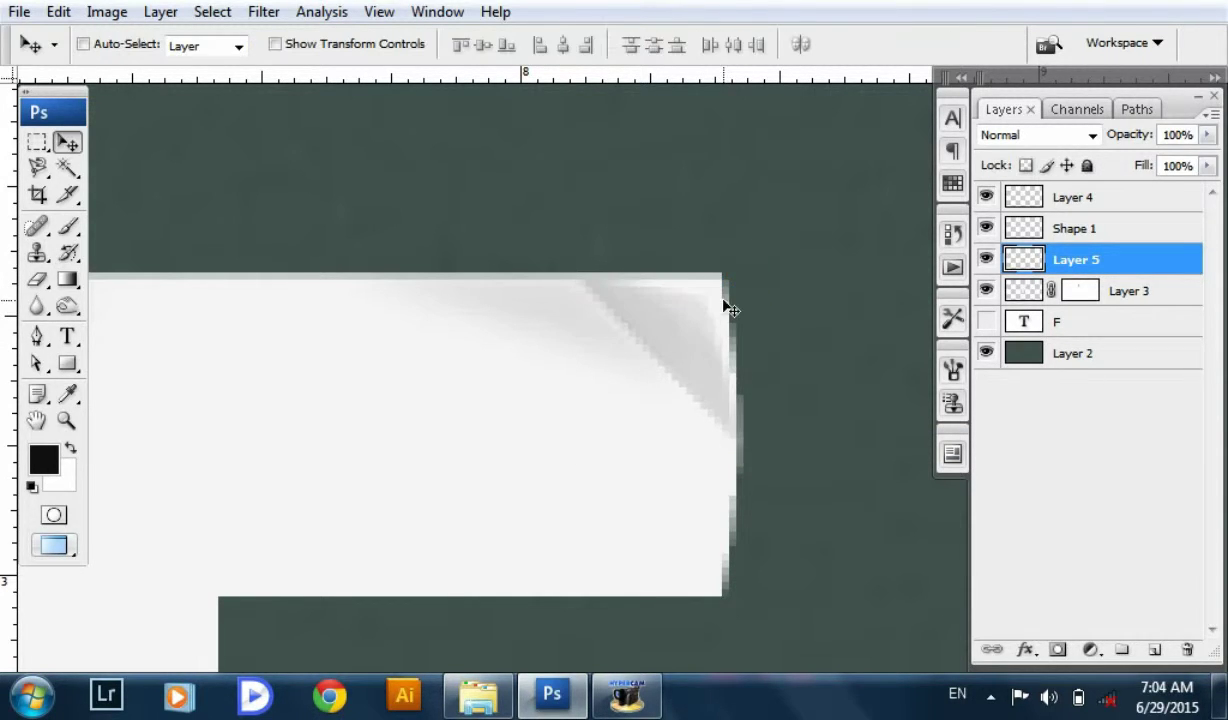
# - Paint black on Layer 3's mask to hide the paper's original top-right corner
pyautogui.click(1075, 292)
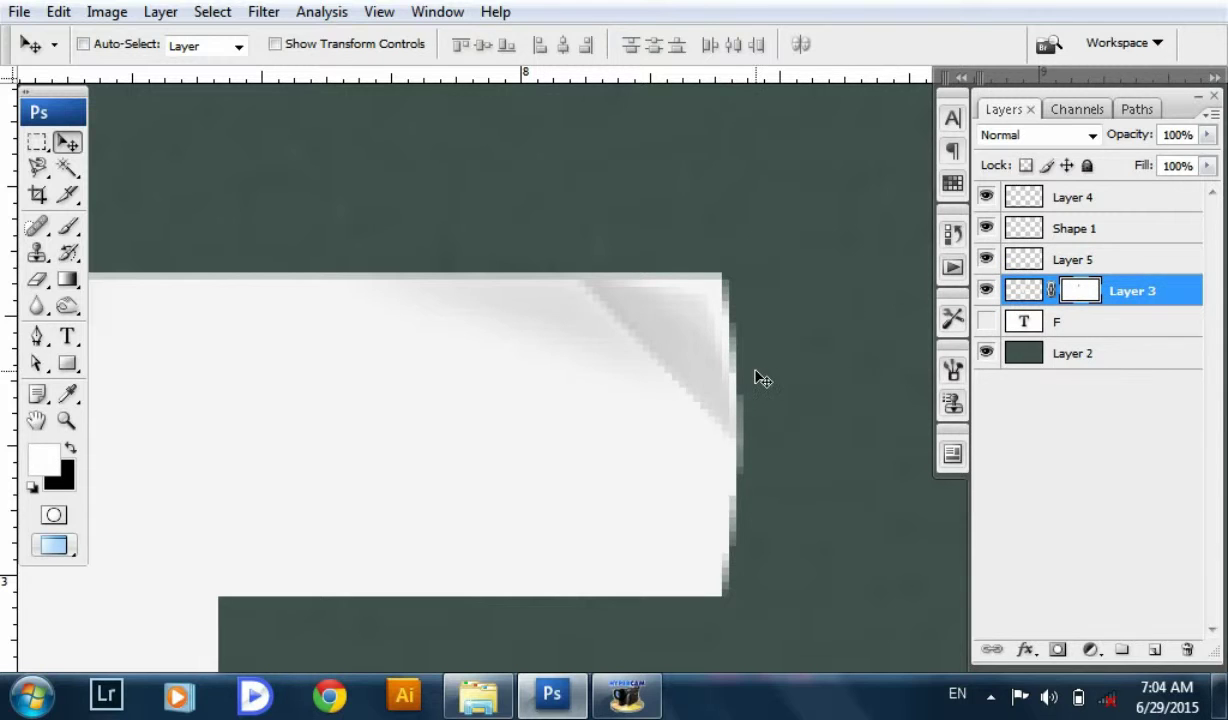
pyautogui.press('b')
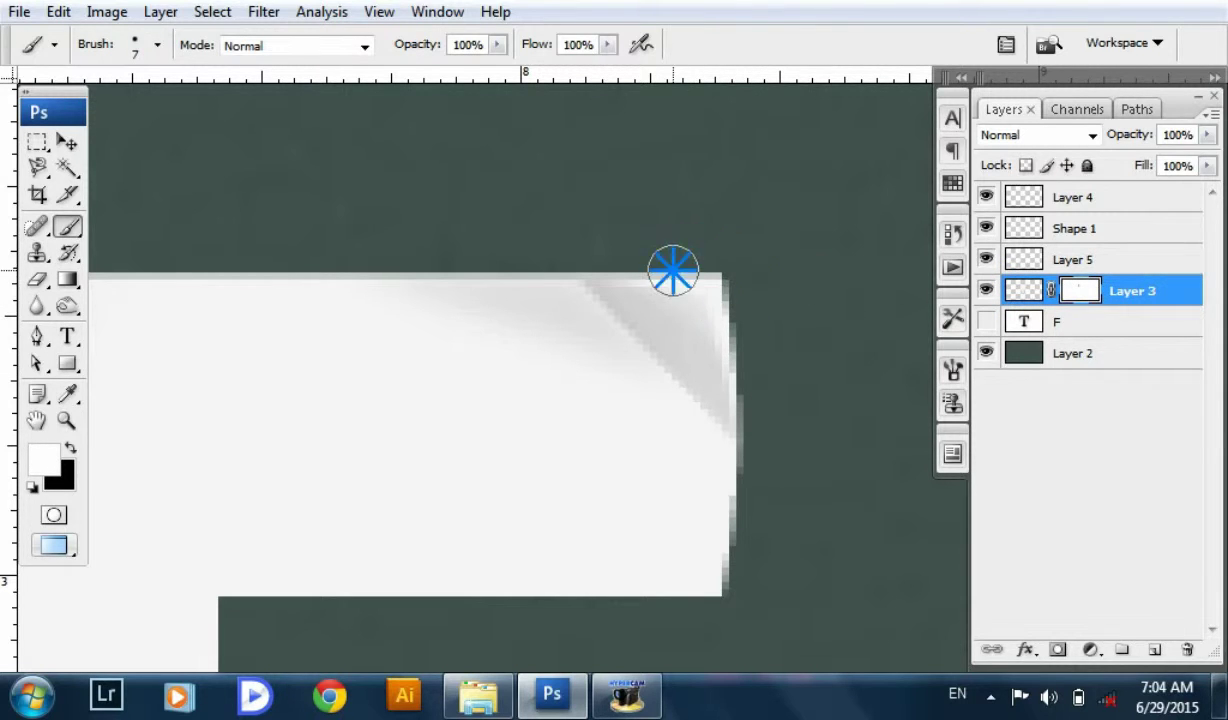
pyautogui.press('x')
pyautogui.moveTo(685, 277); pyautogui.dragTo(762, 326)
pyautogui.moveTo(702, 285)
pyautogui.mouseDown()
pyautogui.moveTo(572, 255)
pyautogui.moveTo(597, 255)
pyautogui.moveTo(745, 410)
pyautogui.mouseUp()
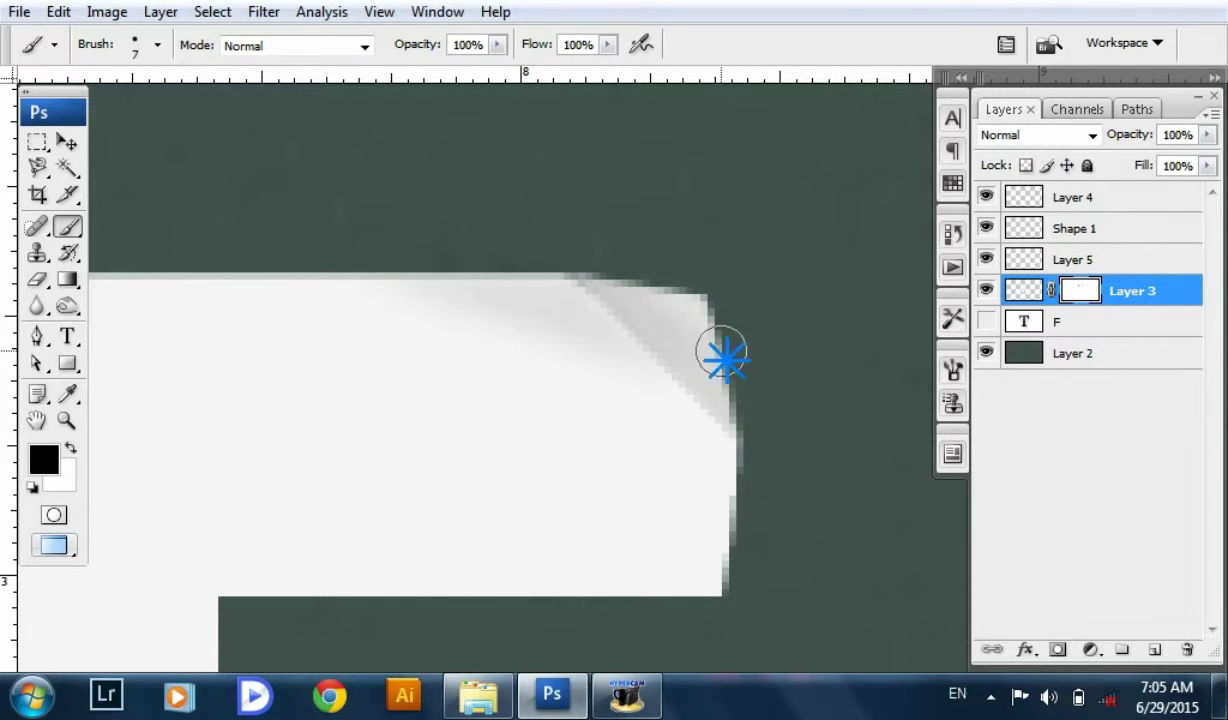
# - Merge Layer 5, Layer 3 and the other paper layers into Layer 4, then select the F text layer
pyautogui.press('v')
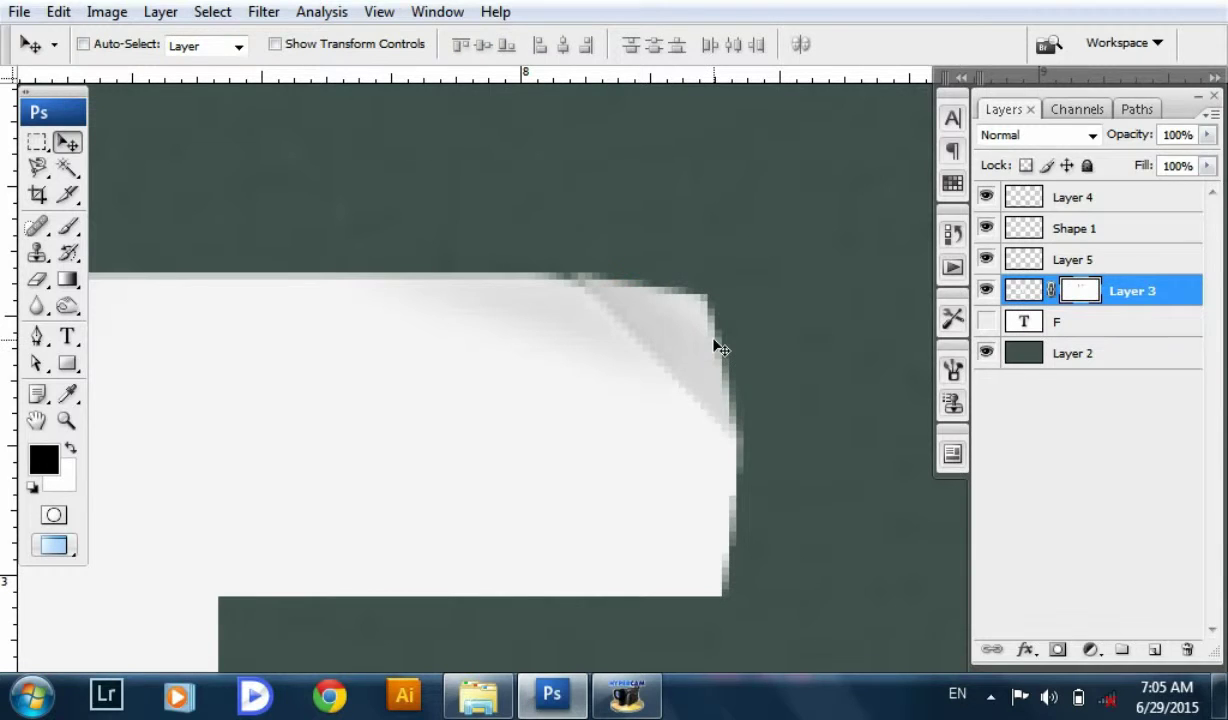
pyautogui.scroll(-1, 720, 347)
pyautogui.scroll(-2, 720, 347)
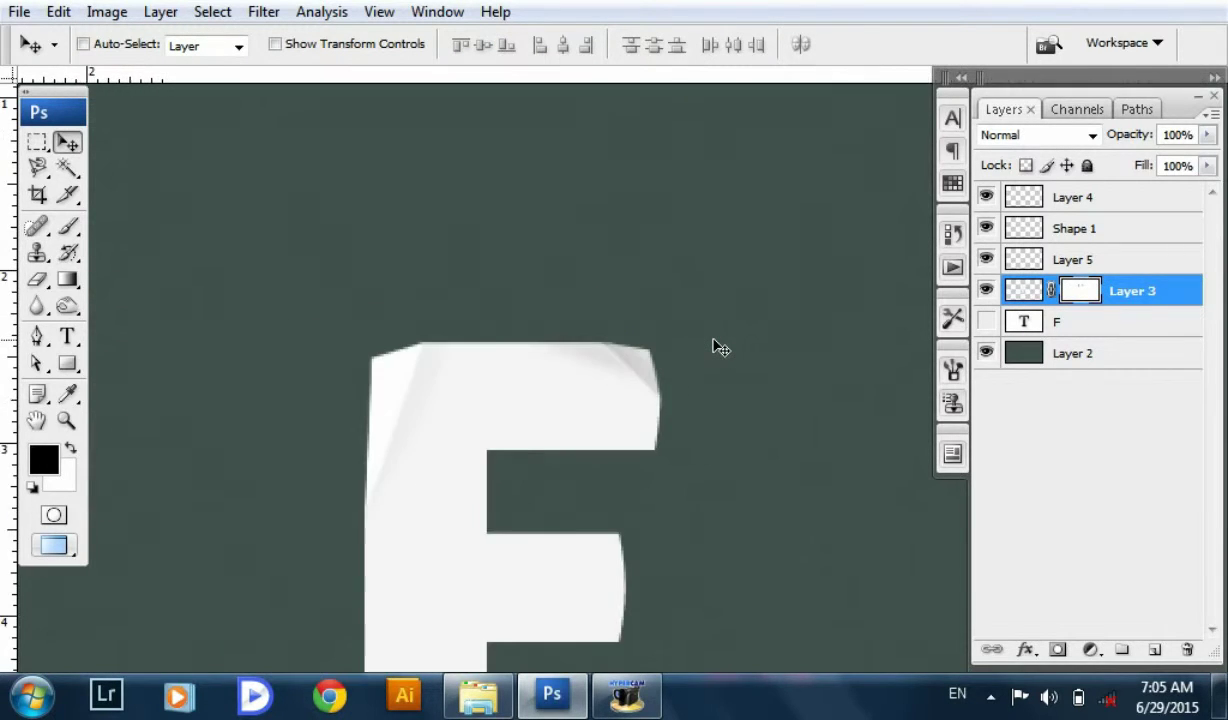
pyautogui.scroll(-1, 720, 347)
pyautogui.scroll(-1, 720, 347)
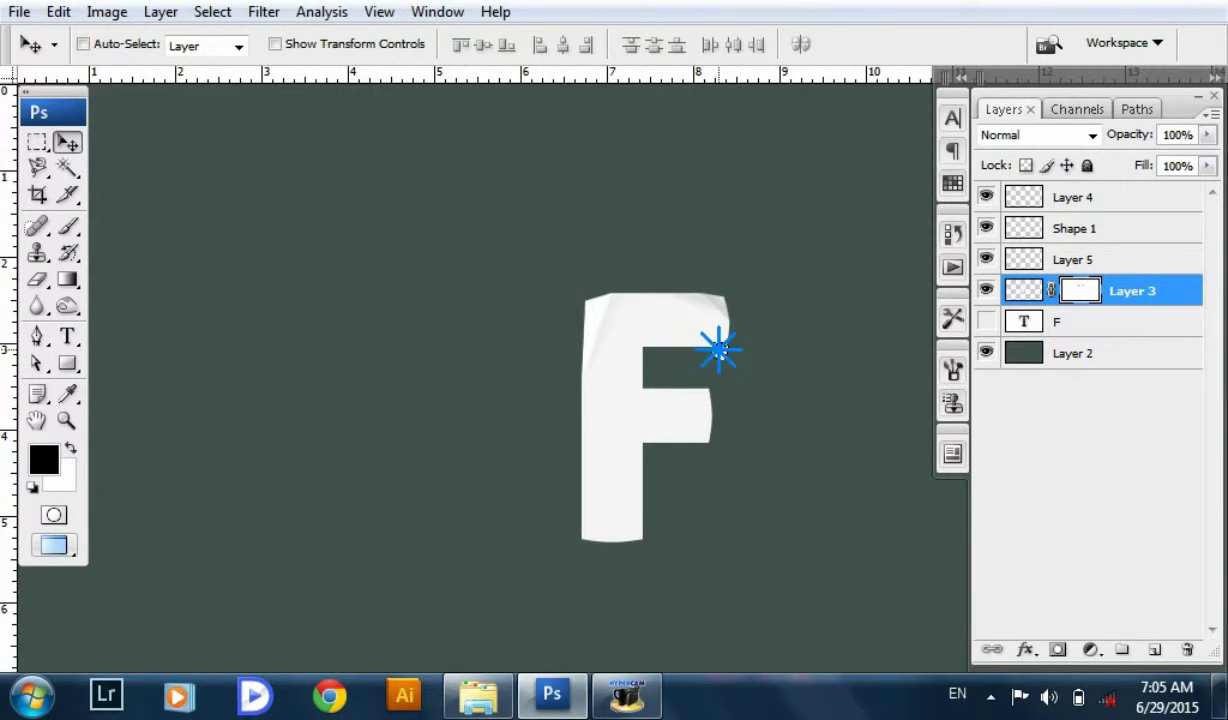
pyautogui.scroll(-1, 707, 342)
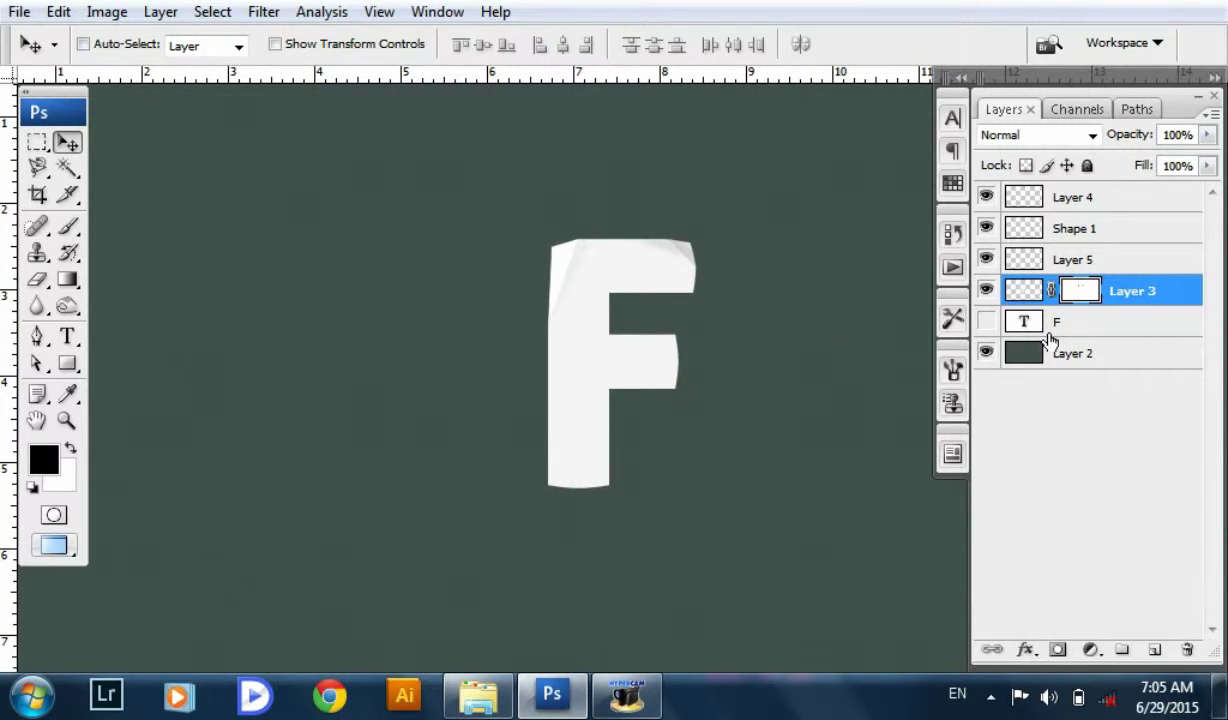
pyautogui.click(1068, 259)
pyautogui.click(1130, 210)
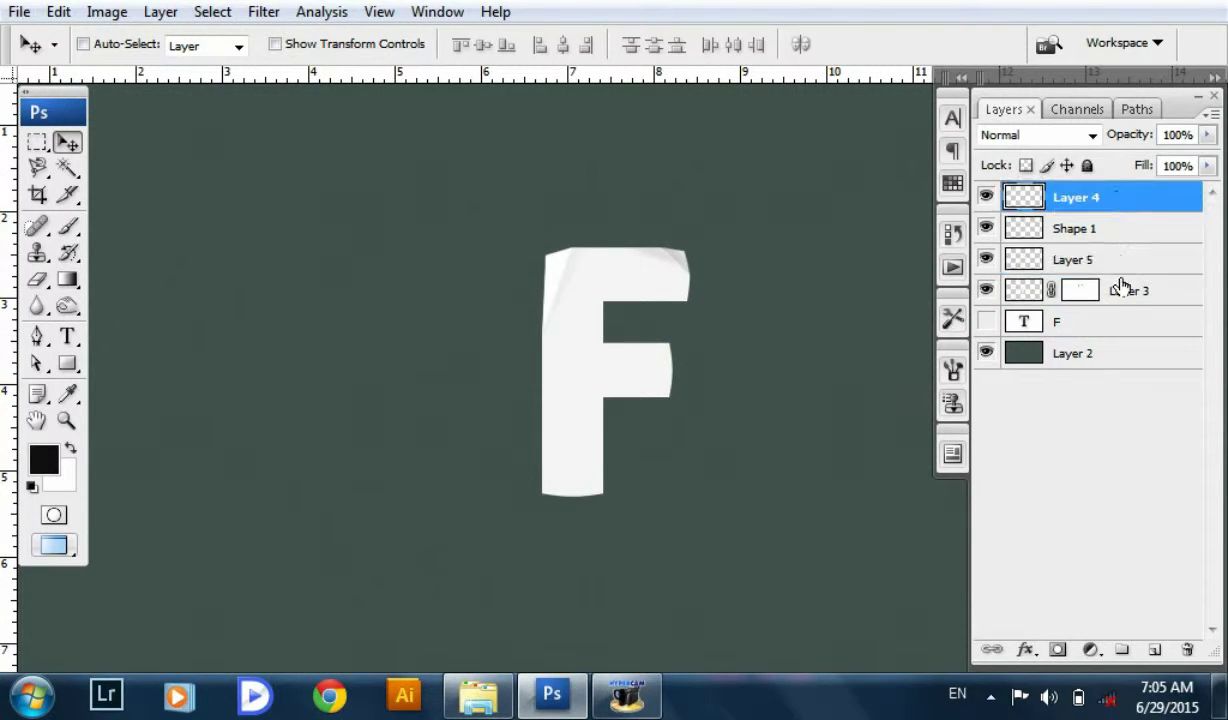
pyautogui.keyDown('shift'); pyautogui.click(1122, 291); pyautogui.keyUp('shift')
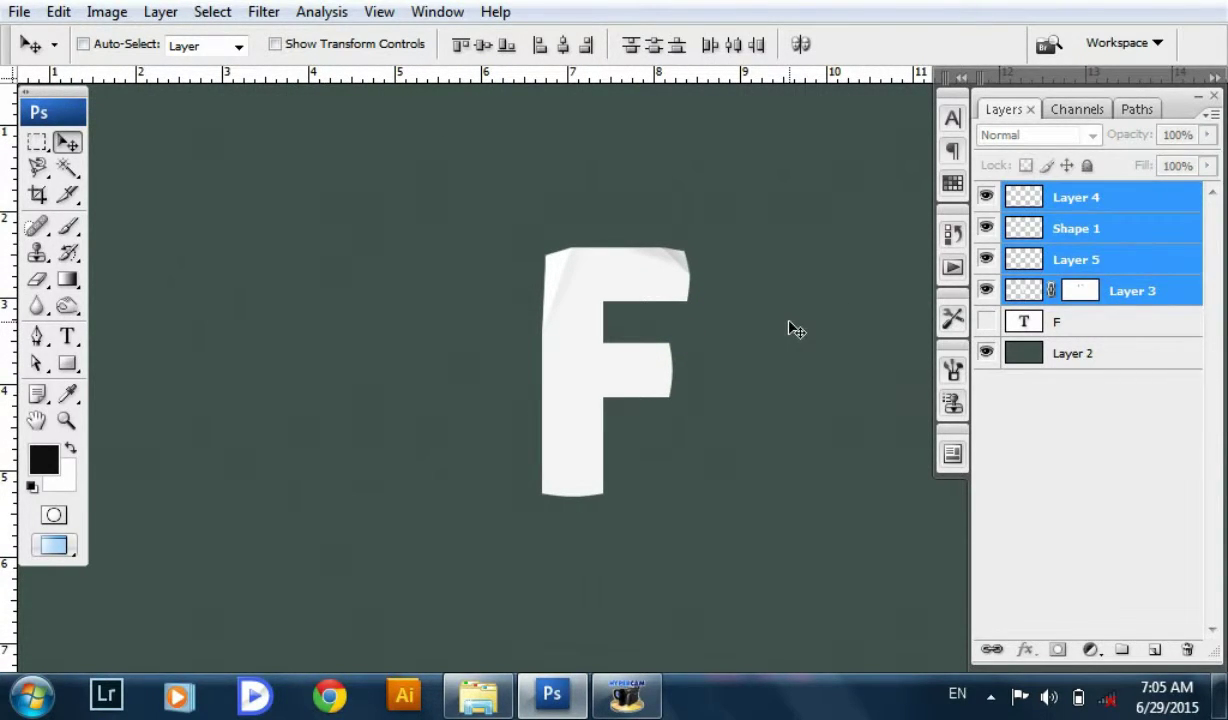
pyautogui.hotkey('ctrl', 'e')
pyautogui.click(1005, 231)
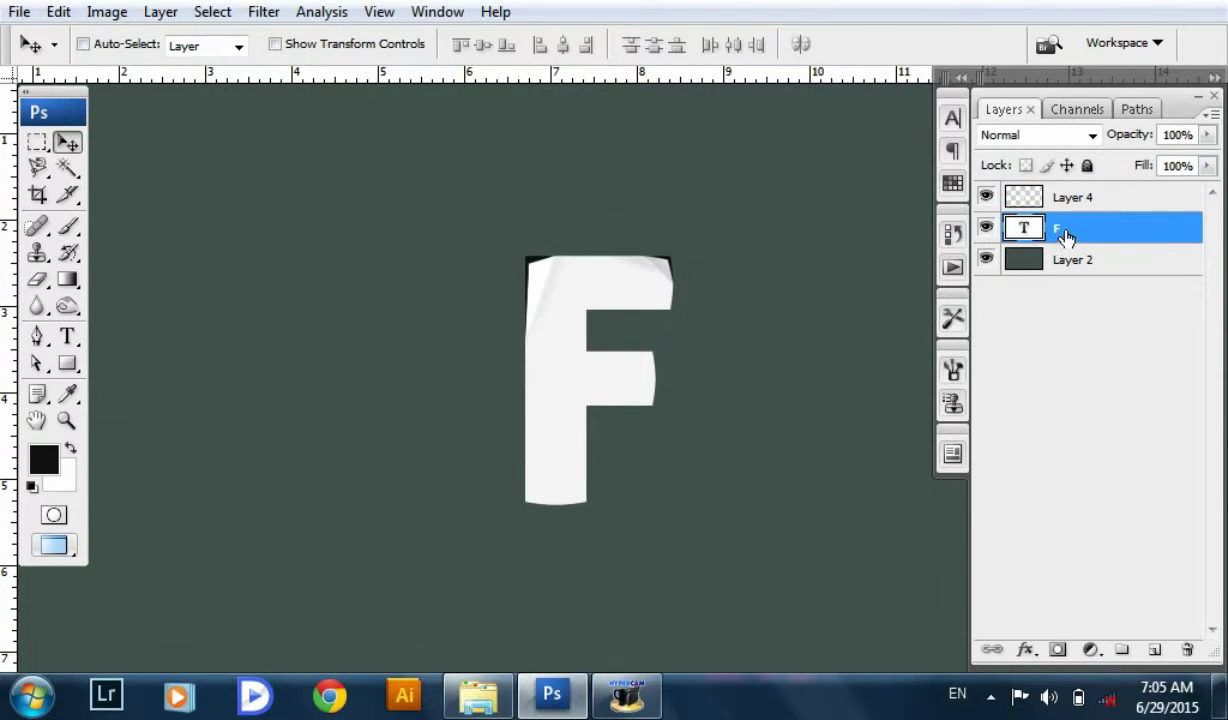
# - Merge the F text with a new empty layer to make it a pixel layer
pyautogui.hotkey('ctrl', 'shift', 'alt', 'n')
pyautogui.keyDown('ctrl'); pyautogui.click(1124, 262); pyautogui.keyUp('ctrl')
pyautogui.hotkey('ctrl', 'e')
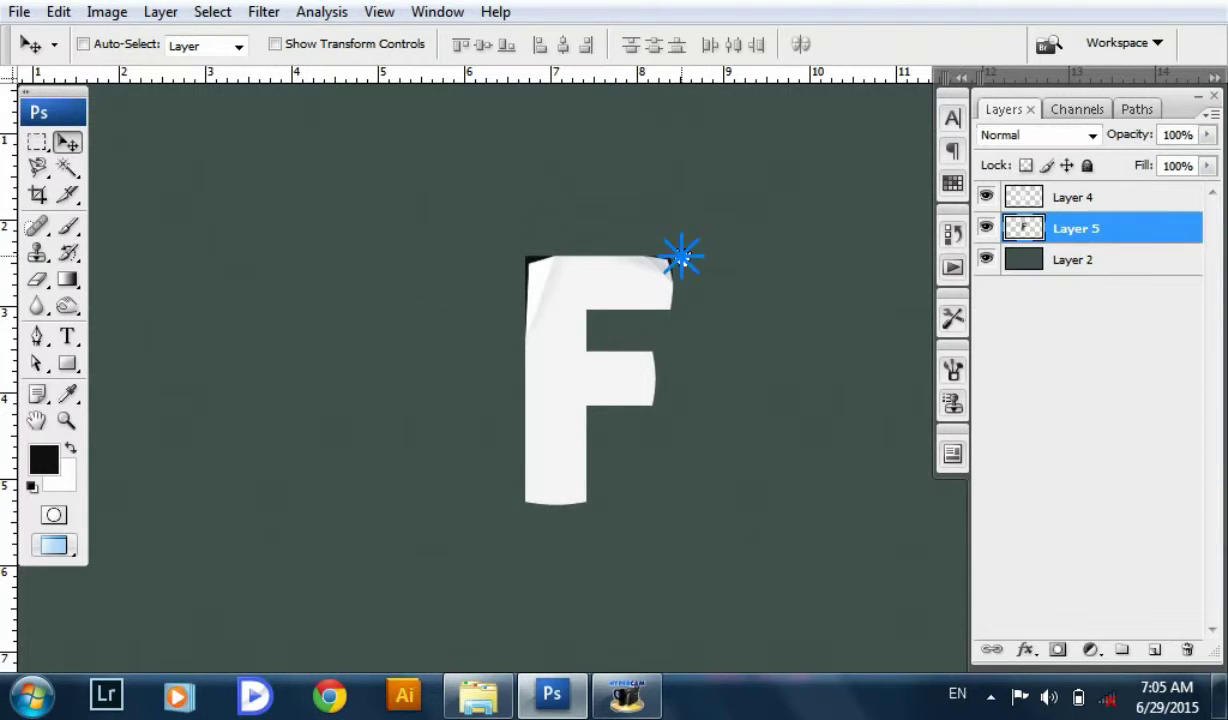
# - Distort the black F, moving its top corners so it peeks out behind the paper letter
pyautogui.hotkey('ctrl', '+')
pyautogui.hotkey('ctrl', '+')
pyautogui.hotkey('ctrl', '+')
pyautogui.scroll(3, 671, 282)
pyautogui.hotkey('ctrl', 't')
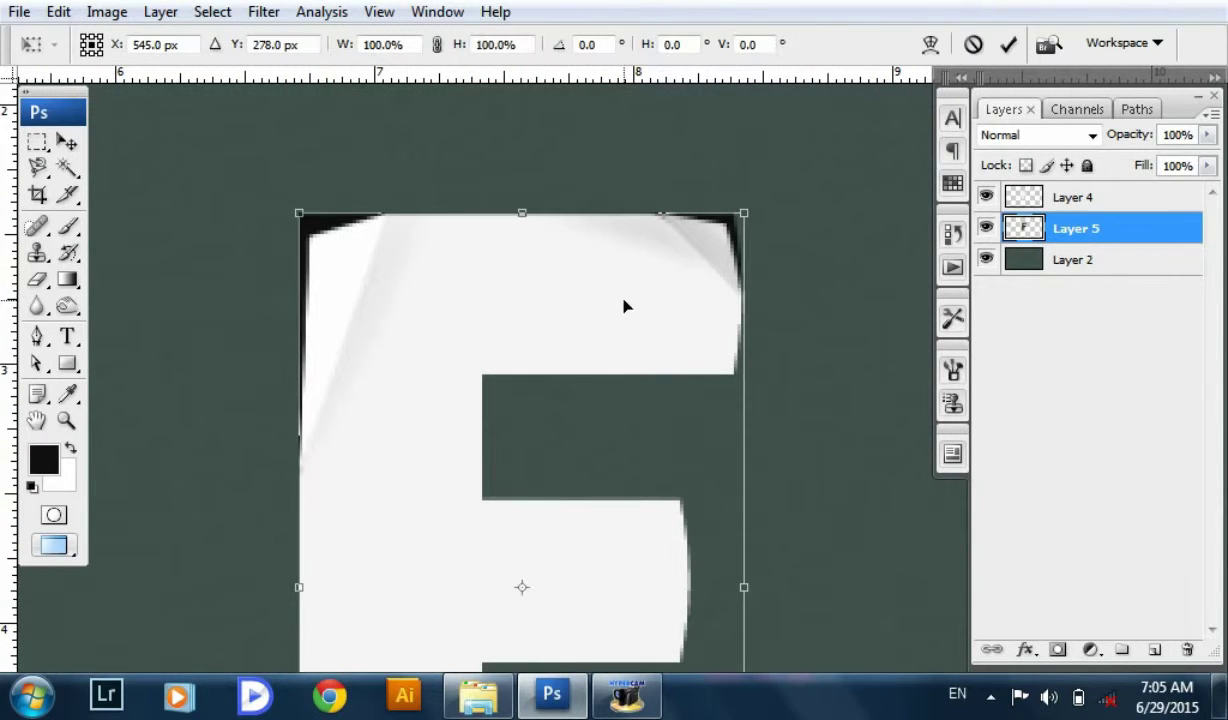
pyautogui.rightClick(628, 304)
pyautogui.click(723, 436)
pyautogui.moveTo(743, 213)
pyautogui.mouseDown()
pyautogui.moveTo(726, 233)
pyautogui.moveTo(666, 230)
pyautogui.moveTo(698, 245)
pyautogui.mouseUp()
pyautogui.moveTo(296, 212)
pyautogui.mouseDown()
pyautogui.moveTo(268, 207)
pyautogui.moveTo(276, 174)
pyautogui.mouseUp()
pyautogui.scroll(-1, 515, 238)
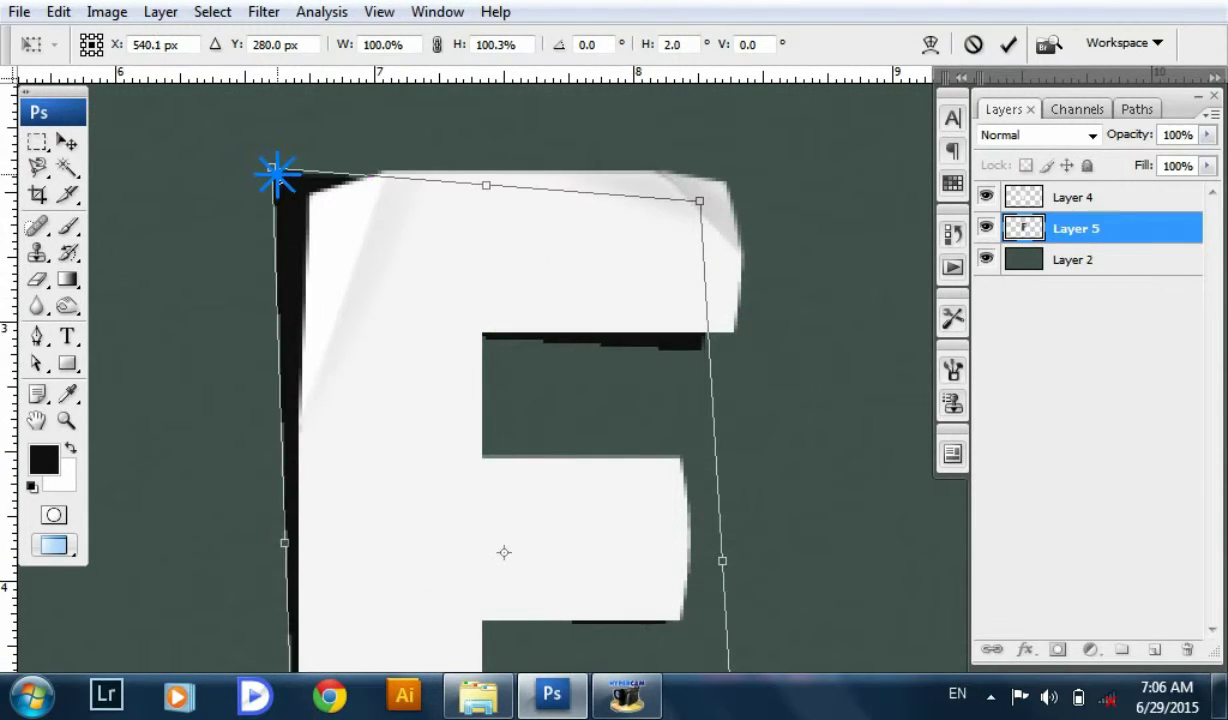
pyautogui.press('Return')
pyautogui.hotkey('ctrl', '-')
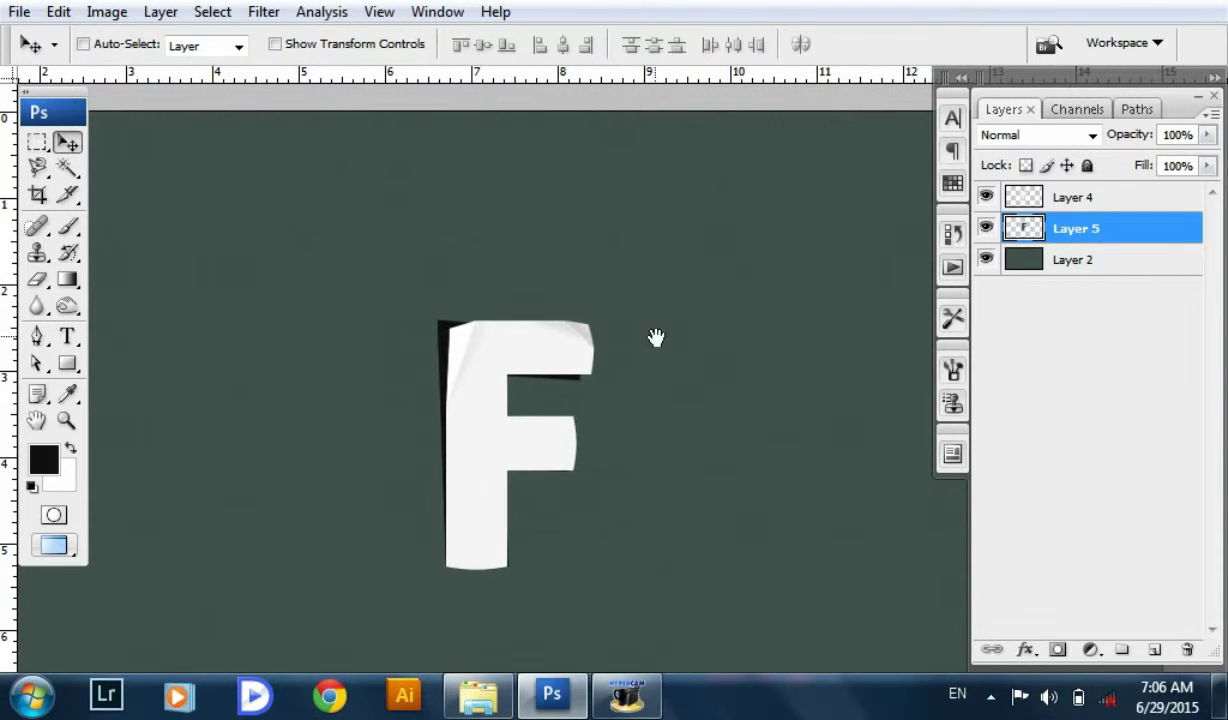
# - Apply a Gaussian Blur of about 5 px to the black F shadow
pyautogui.click(263, 11)
pyautogui.moveTo(282, 322)
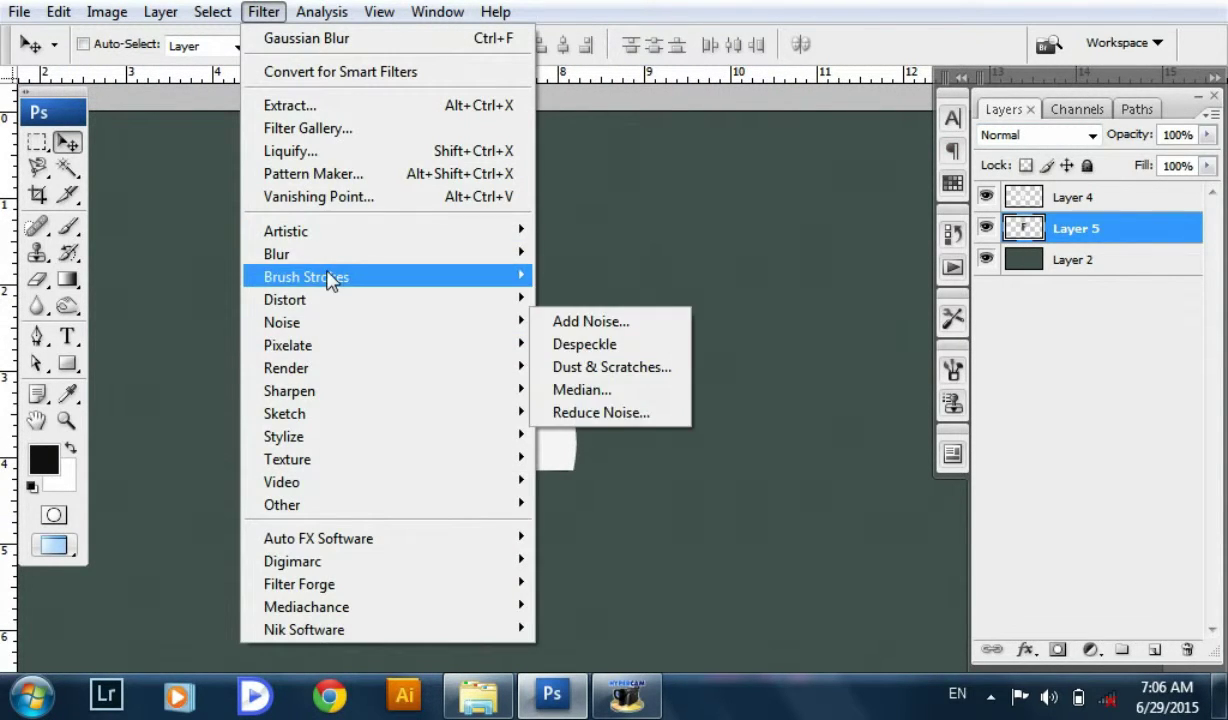
pyautogui.click(530, 346)
pyautogui.write('5')
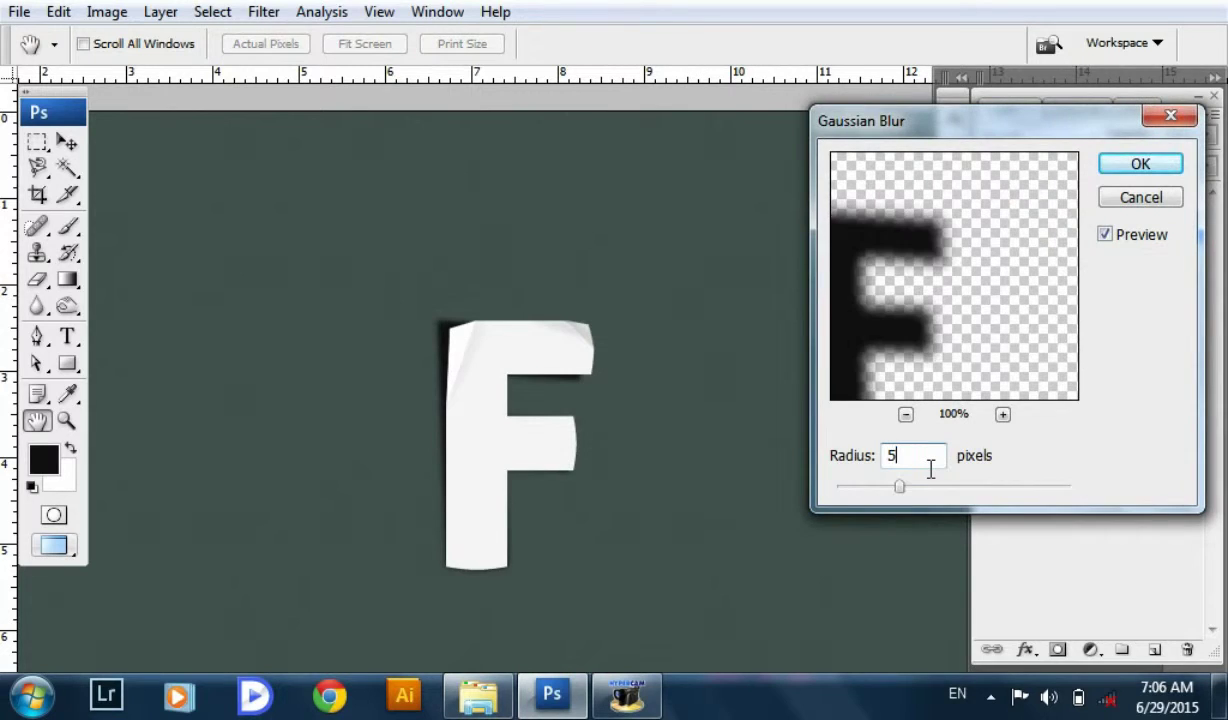
pyautogui.press('BackSpace')
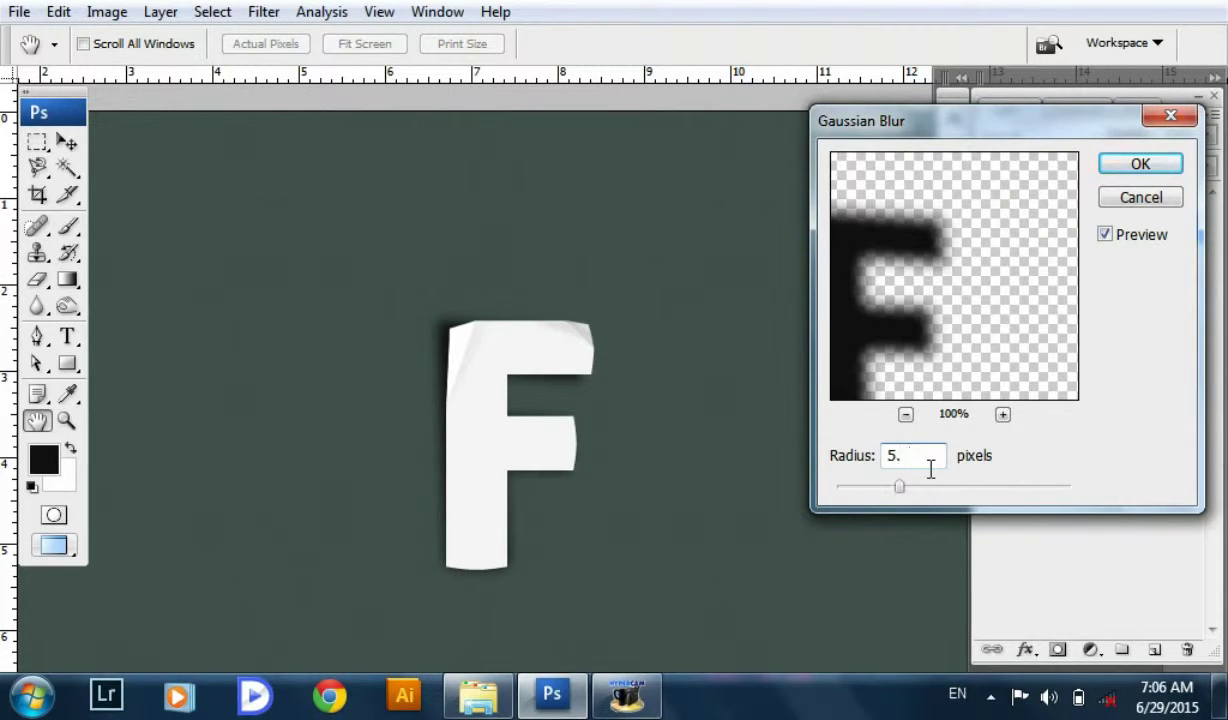
pyautogui.press('Return')
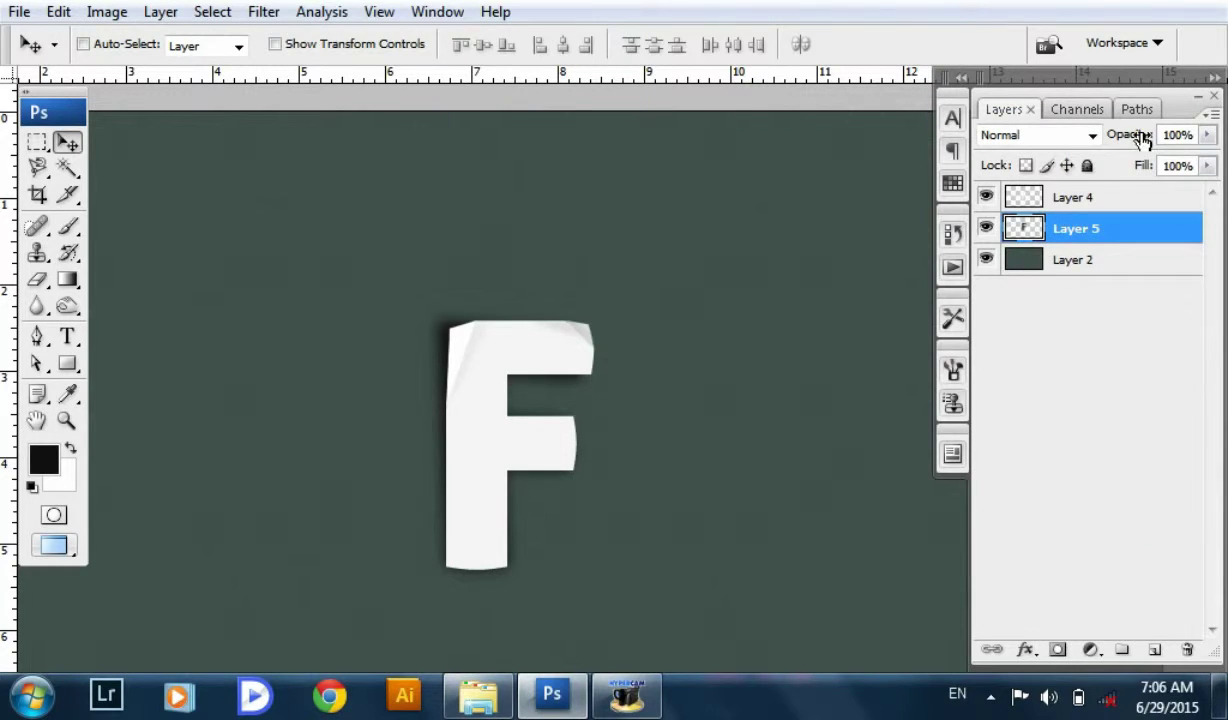
# - Lower the Layer 5 shadow's opacity to 40%
pyautogui.moveTo(1141, 138)
pyautogui.mouseDown()
pyautogui.moveTo(1107, 143)
pyautogui.moveTo(1137, 138)
pyautogui.mouseUp()
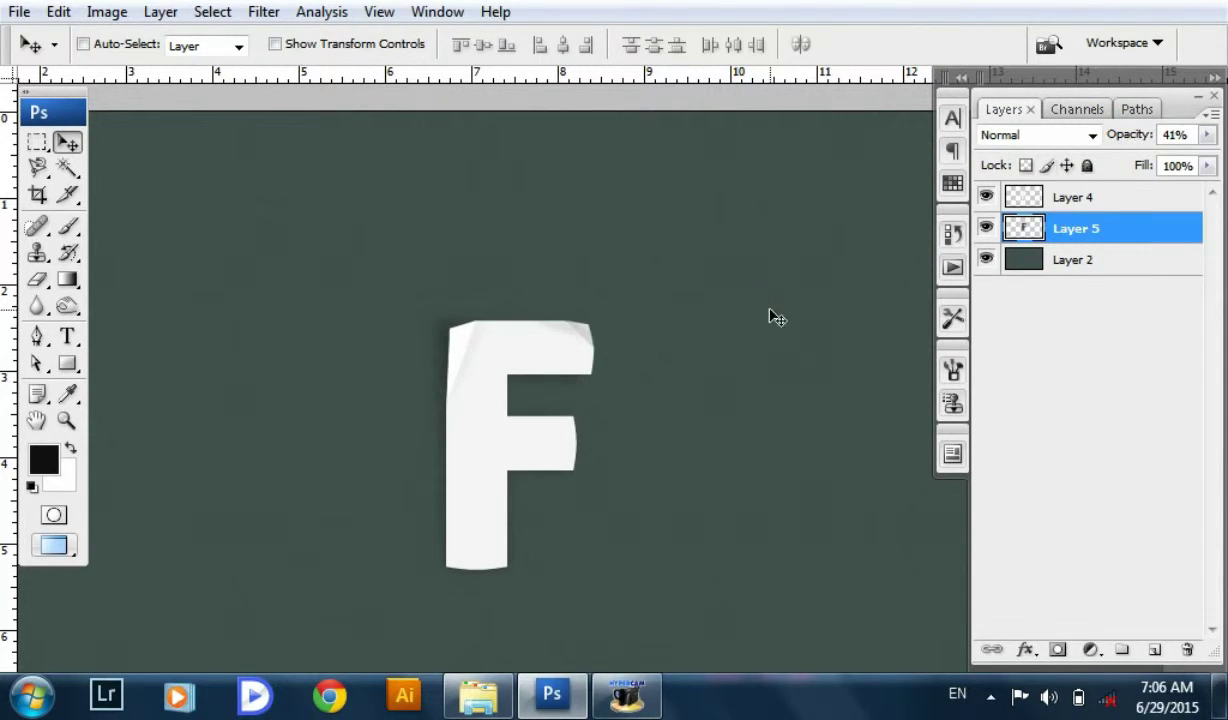
pyautogui.scroll(-1, 771, 316)
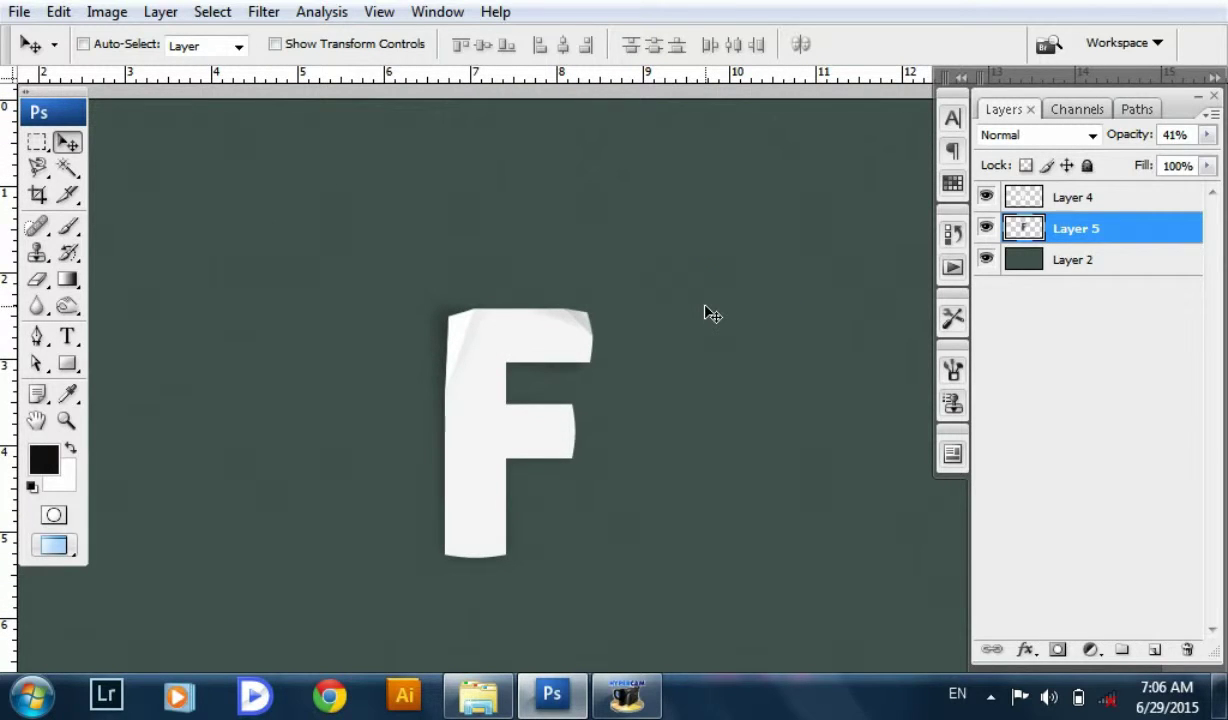
pyautogui.scroll(-1, 707, 340)
pyautogui.scroll(-1, 707, 350)
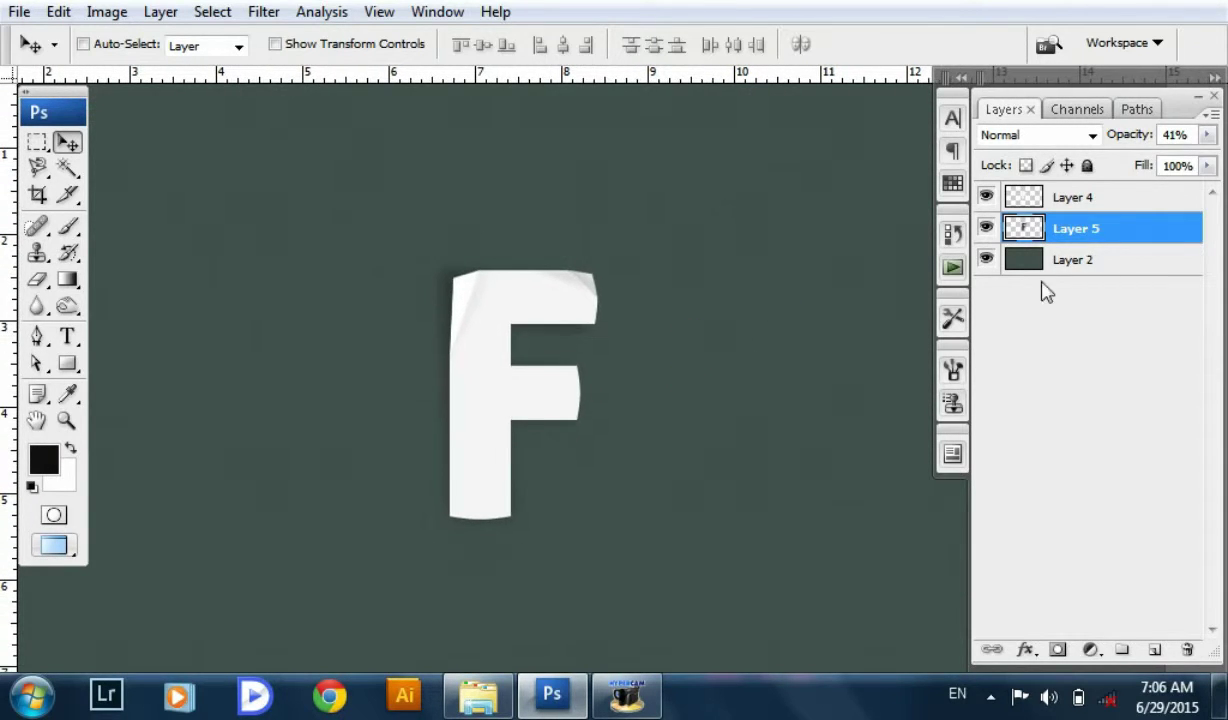
pyautogui.click(1175, 134)
pyautogui.click(1068, 200)
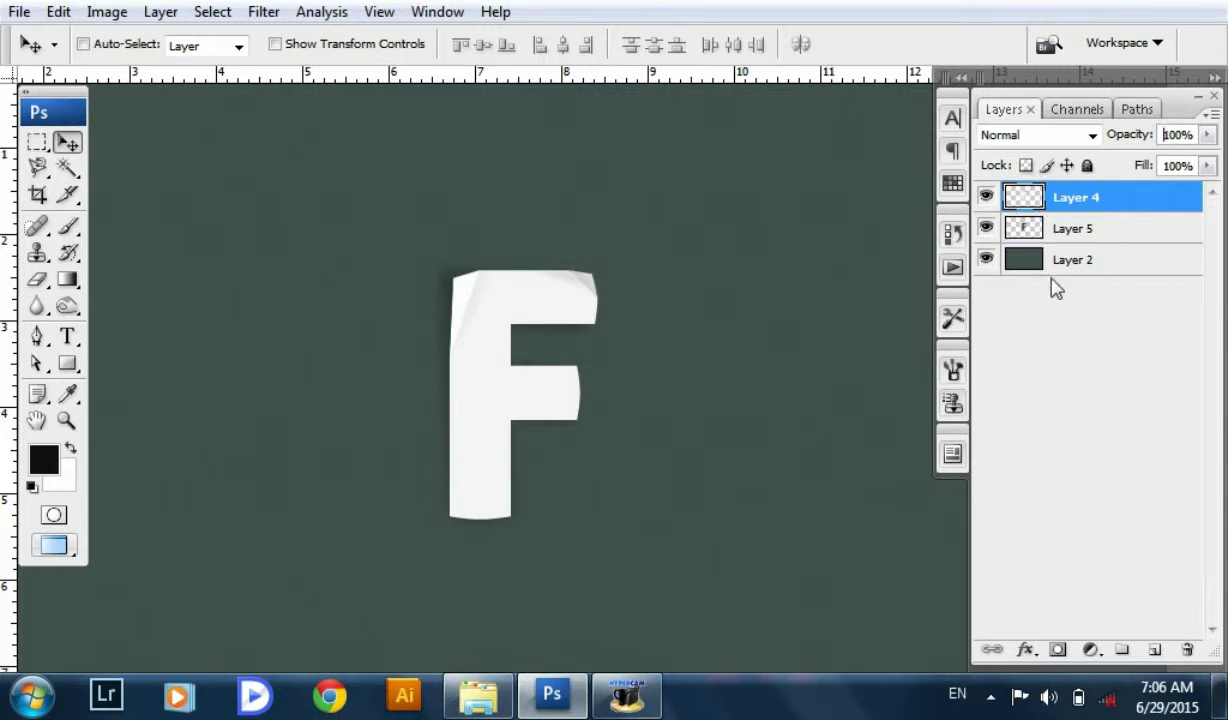
pyautogui.scroll(1, 740, 350)
pyautogui.click(1060, 228)
pyautogui.scroll(-1, 680, 323)
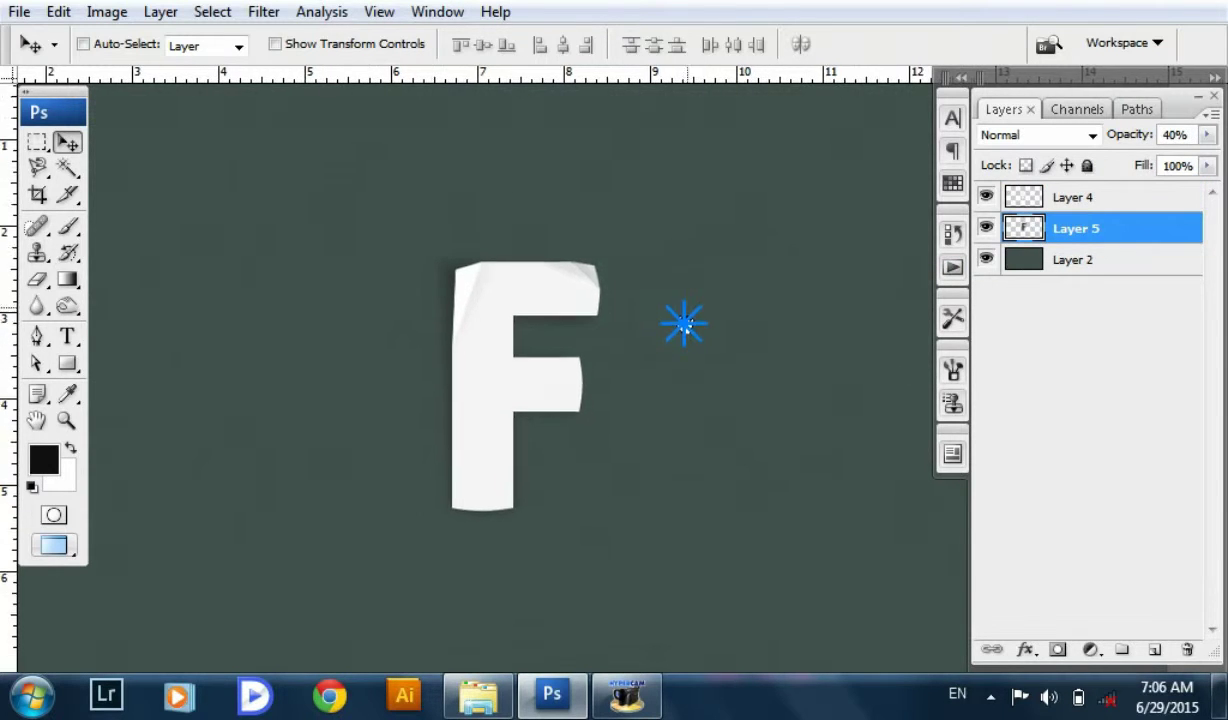
pyautogui.hscroll(-1, 666, 400)
# - Add a FOLD MEDIA caption below the F, shrinking it slightly and shifting it right
pyautogui.press('t')
pyautogui.click(429, 540)
pyautogui.write('FOLD MEDIA')
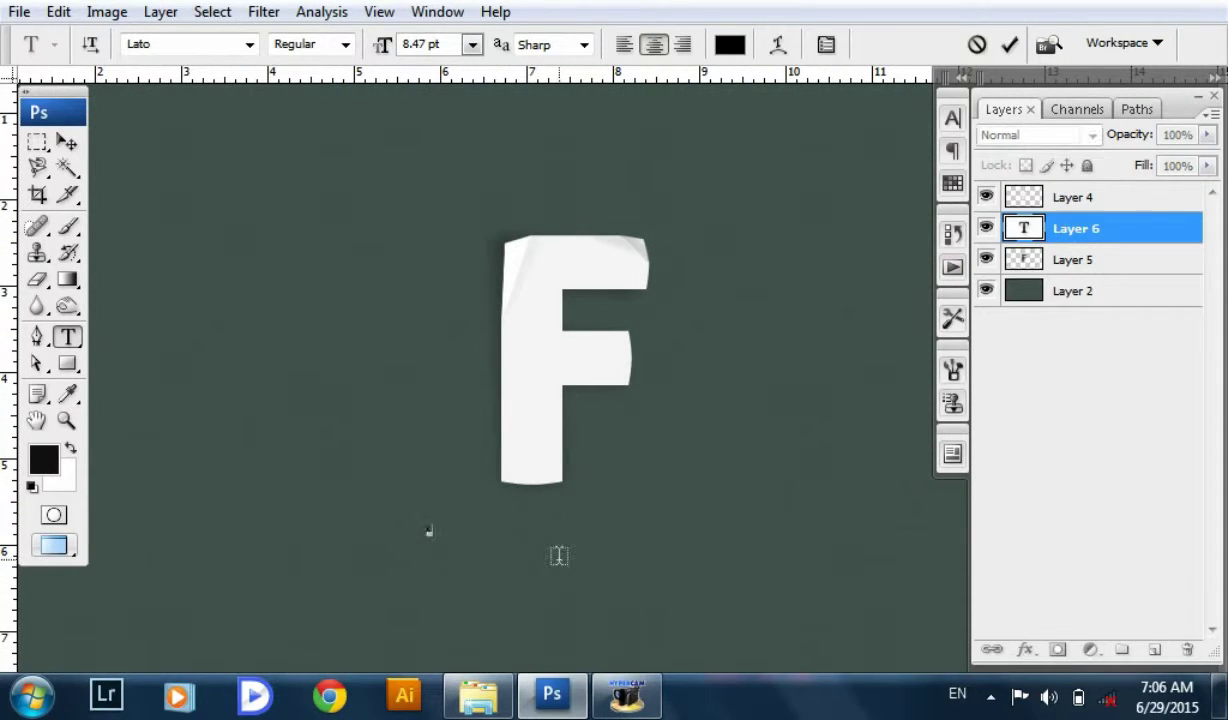
pyautogui.click(66, 141)
pyautogui.hotkey('ctrl', 't')
pyautogui.moveTo(462, 537); pyautogui.dragTo(526, 584)
pyautogui.scroll(-2, 519, 493)
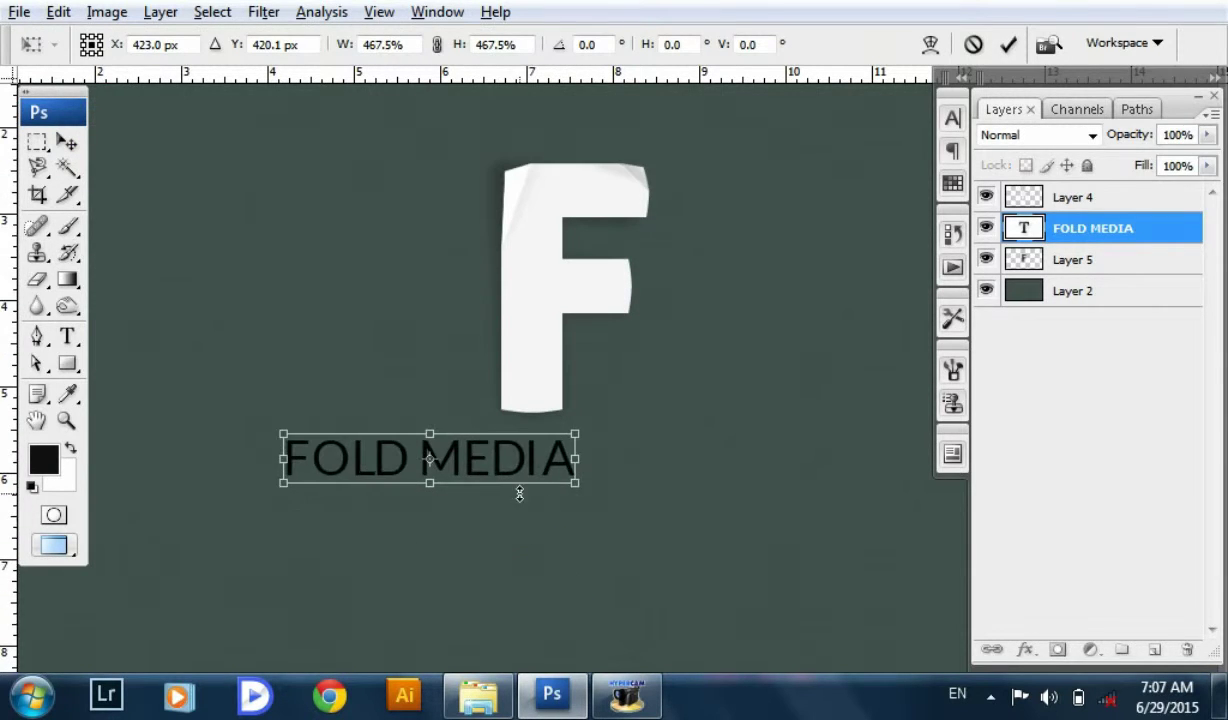
pyautogui.moveTo(570, 482)
pyautogui.mouseDown()
pyautogui.moveTo(556, 482)
pyautogui.moveTo(604, 490)
pyautogui.mouseUp()
pyautogui.press('Return')
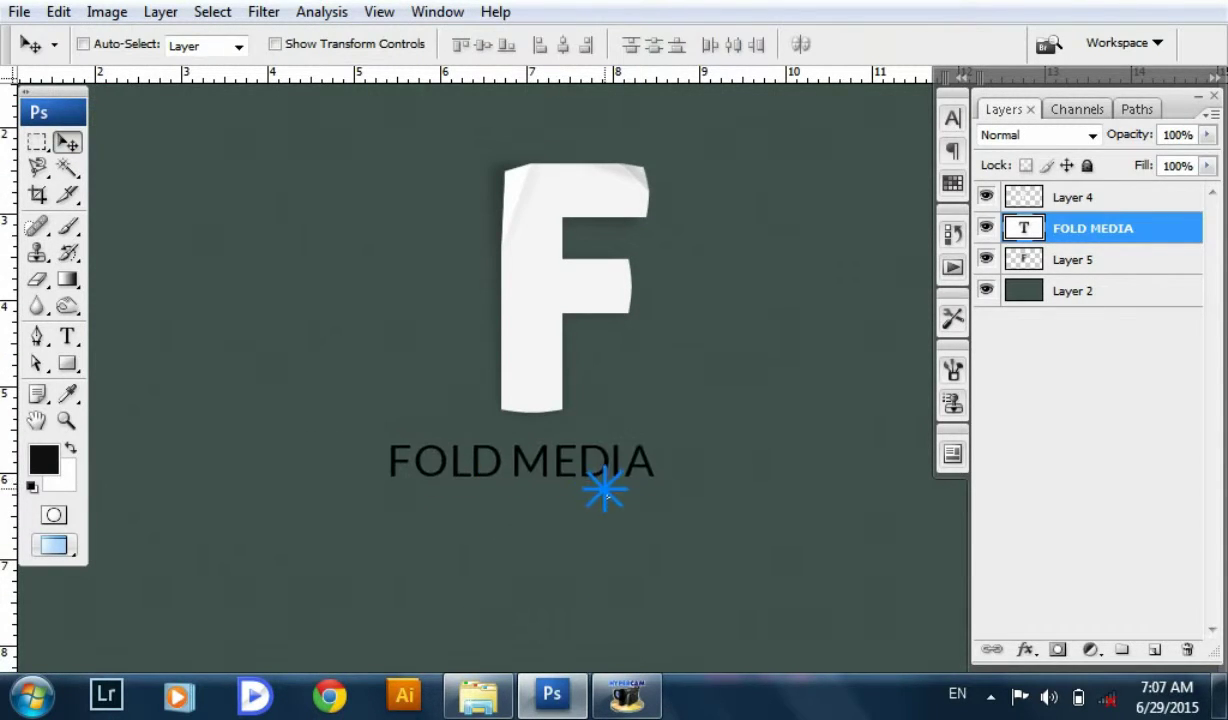
# - Make the word FOLD bold and centre the caption under the F
pyautogui.press('t')
pyautogui.moveTo(373, 471); pyautogui.dragTo(516, 479)
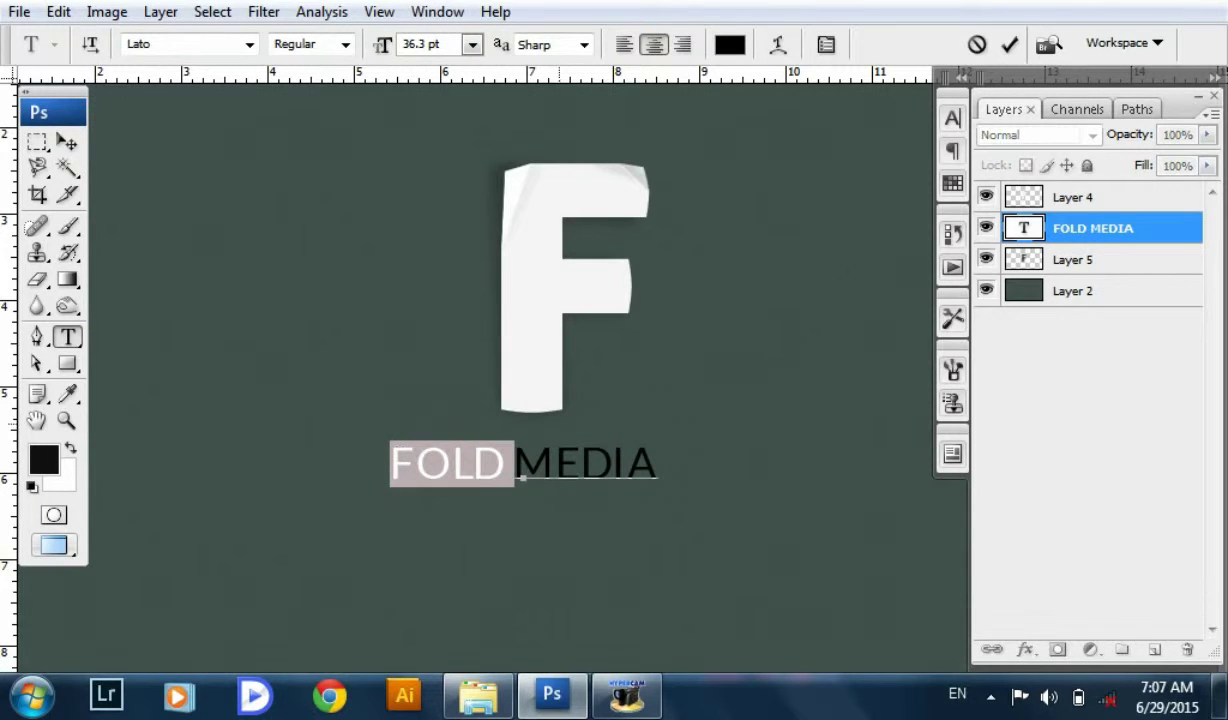
pyautogui.click(953, 121)
pyautogui.click(908, 154)
pyautogui.click(897, 316)
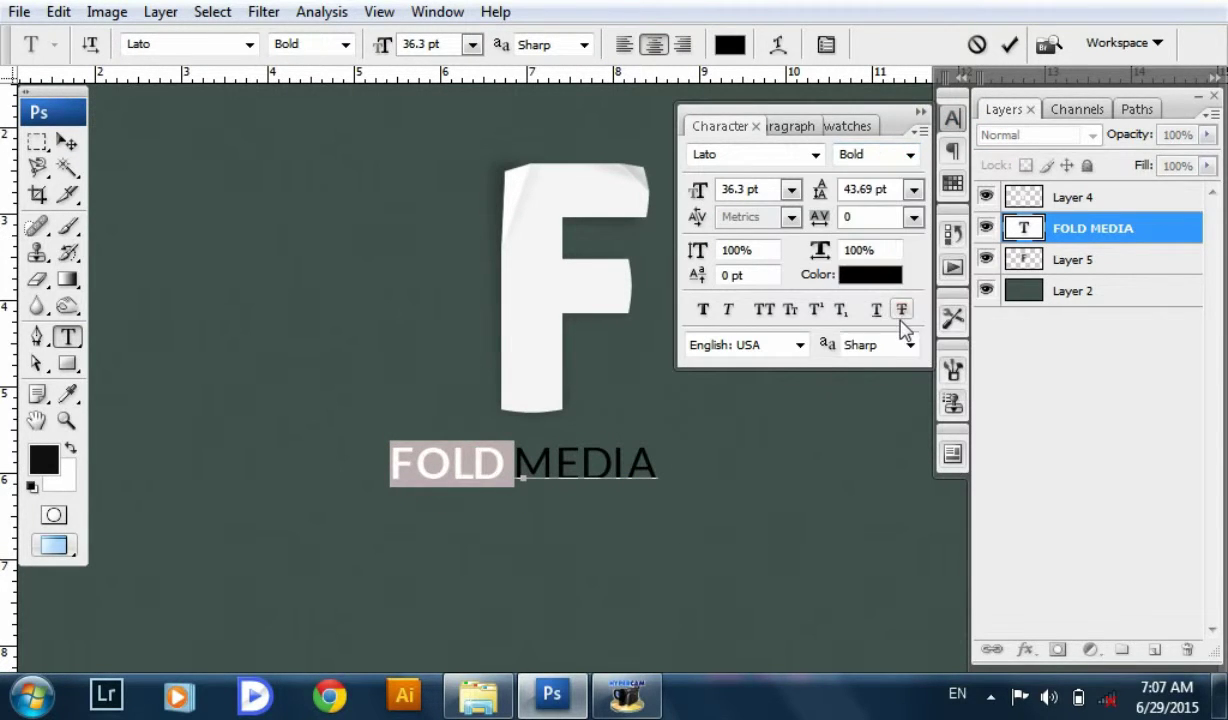
pyautogui.click(952, 122)
pyautogui.click(67, 142)
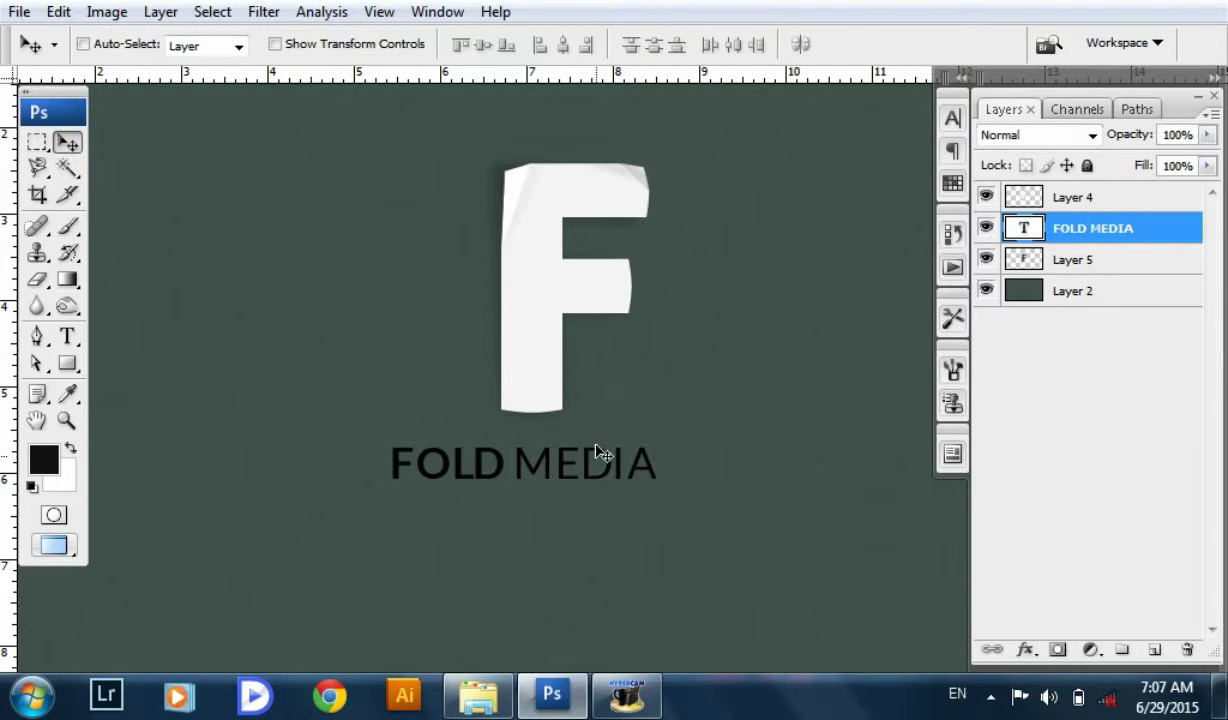
pyautogui.moveTo(590, 450); pyautogui.dragTo(594, 457)
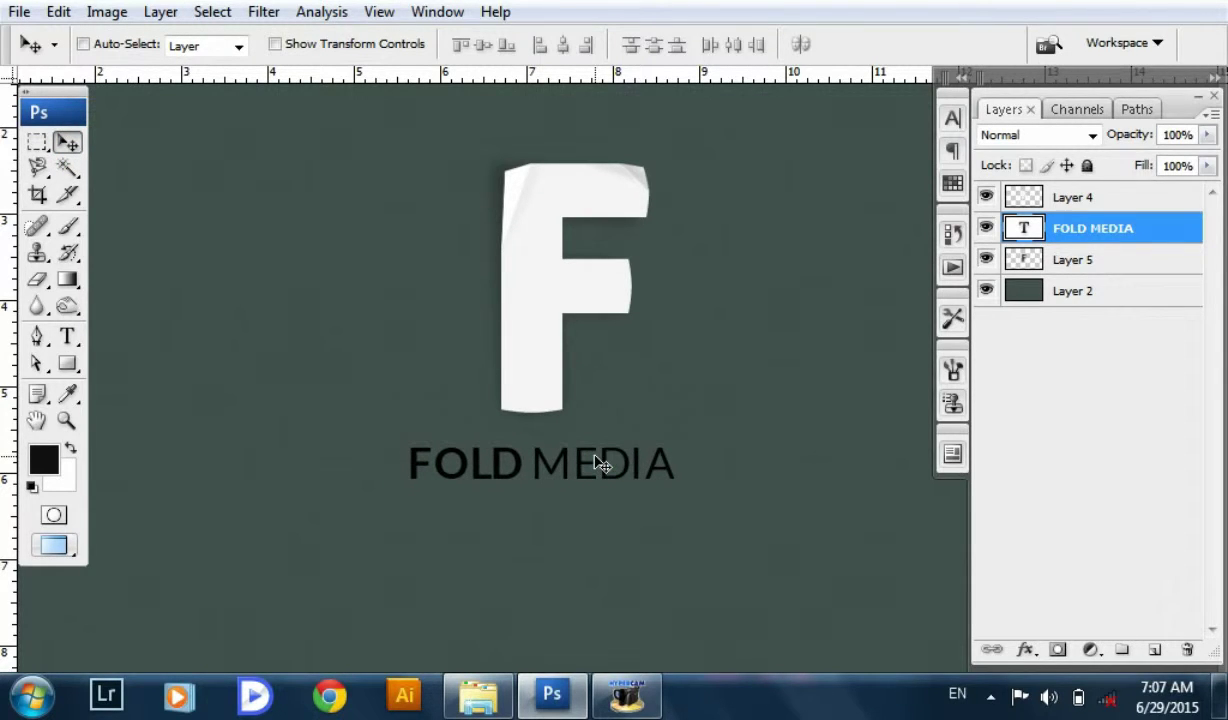
# - Make the caption white Aller with MEDIA in Regular weight, and move it below Layer 5
pyautogui.hotkey('ctrl', 'BackSpace')
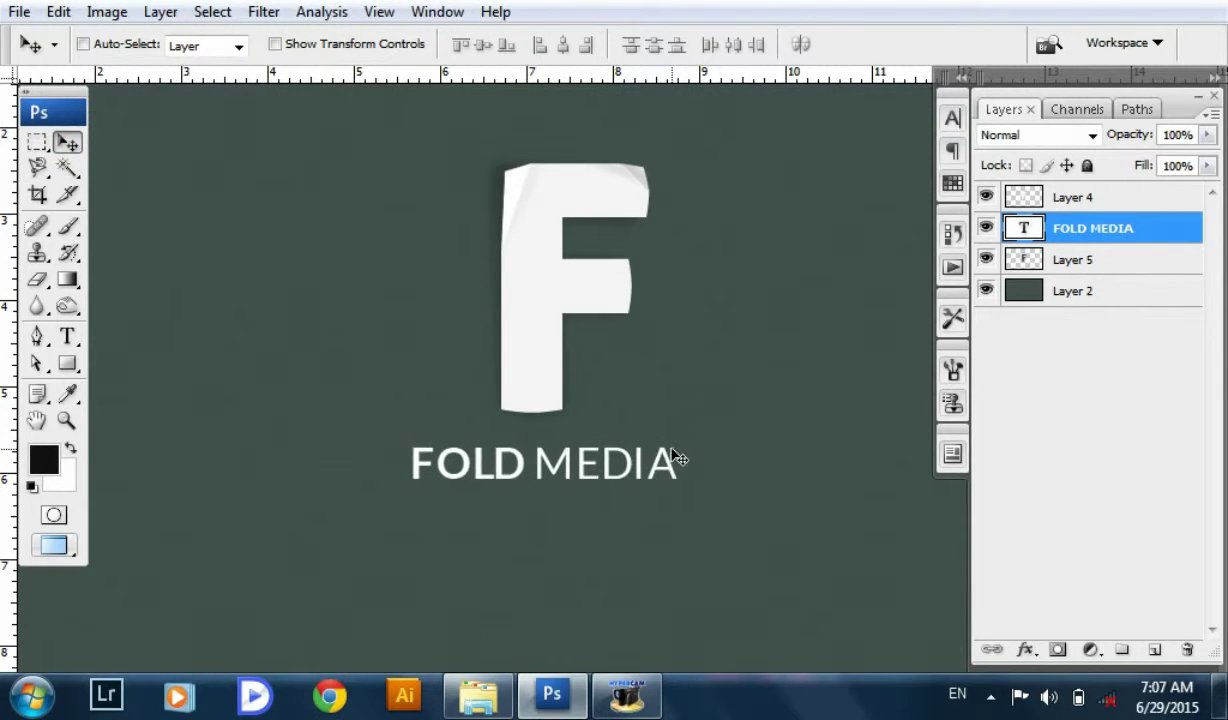
pyautogui.moveTo(671, 416); pyautogui.dragTo(676, 440)
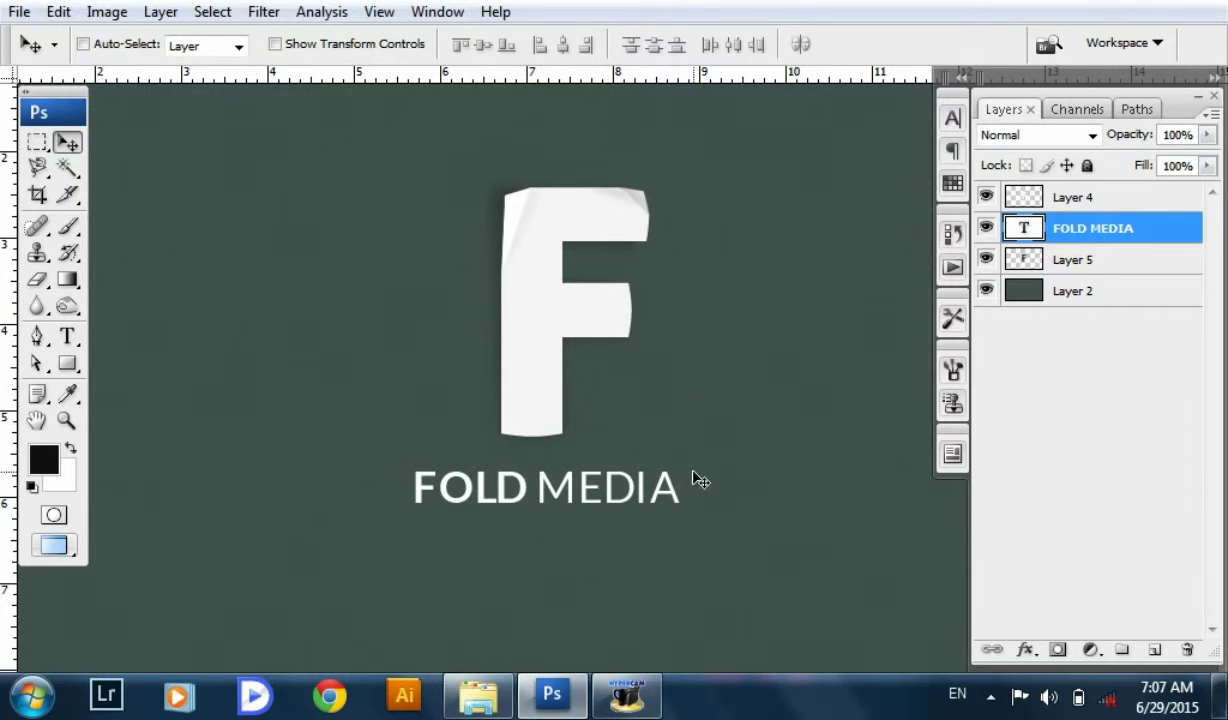
pyautogui.click(952, 118)
pyautogui.press('Return')
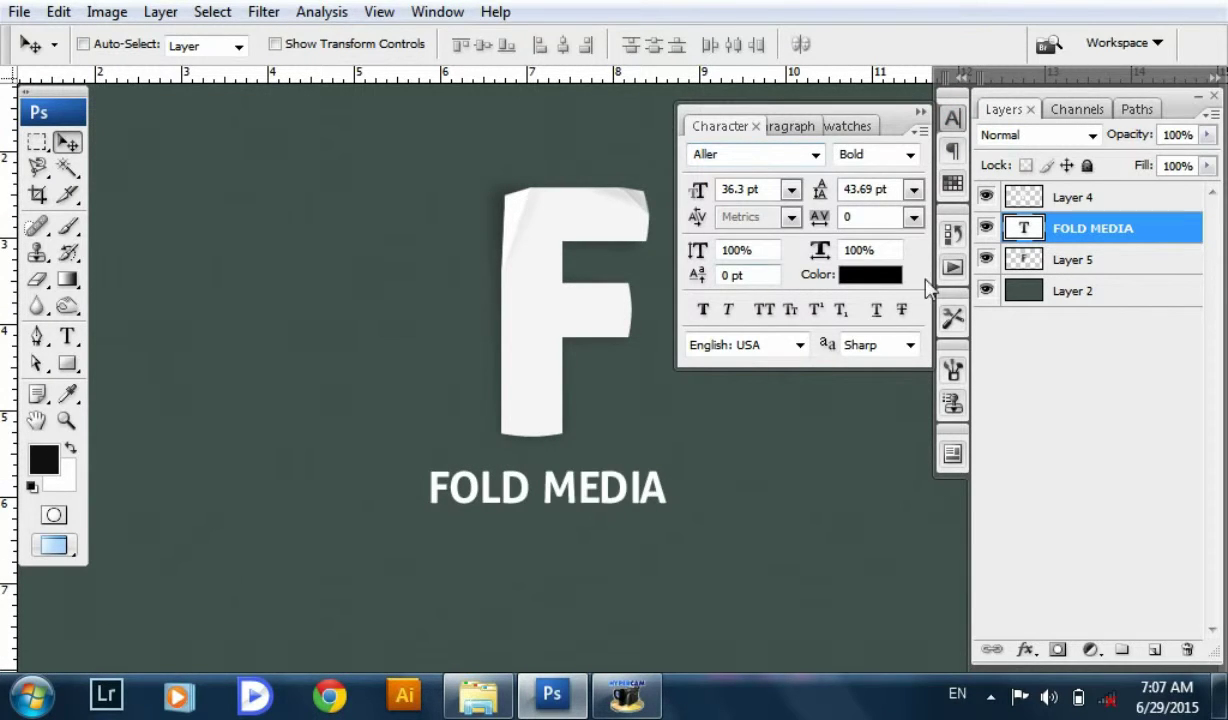
pyautogui.doubleClick(1030, 237)
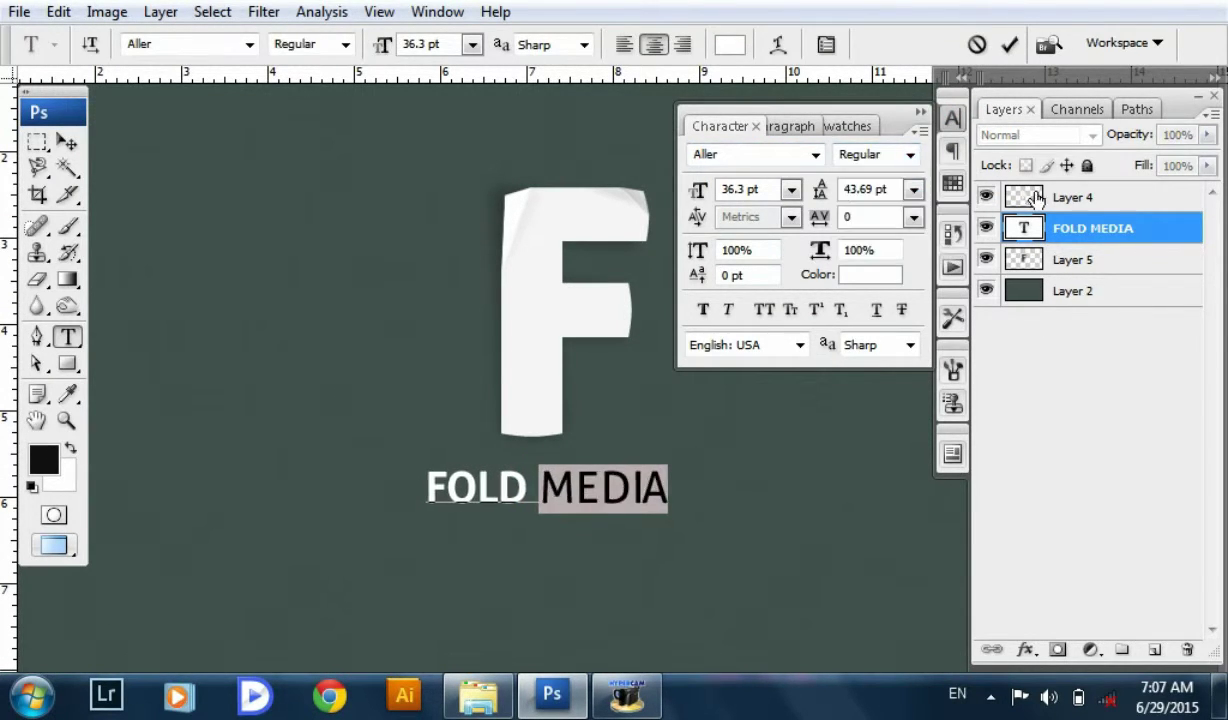
pyautogui.click(983, 143)
pyautogui.hotkey('ctrl', 'Return')
pyautogui.press('v')
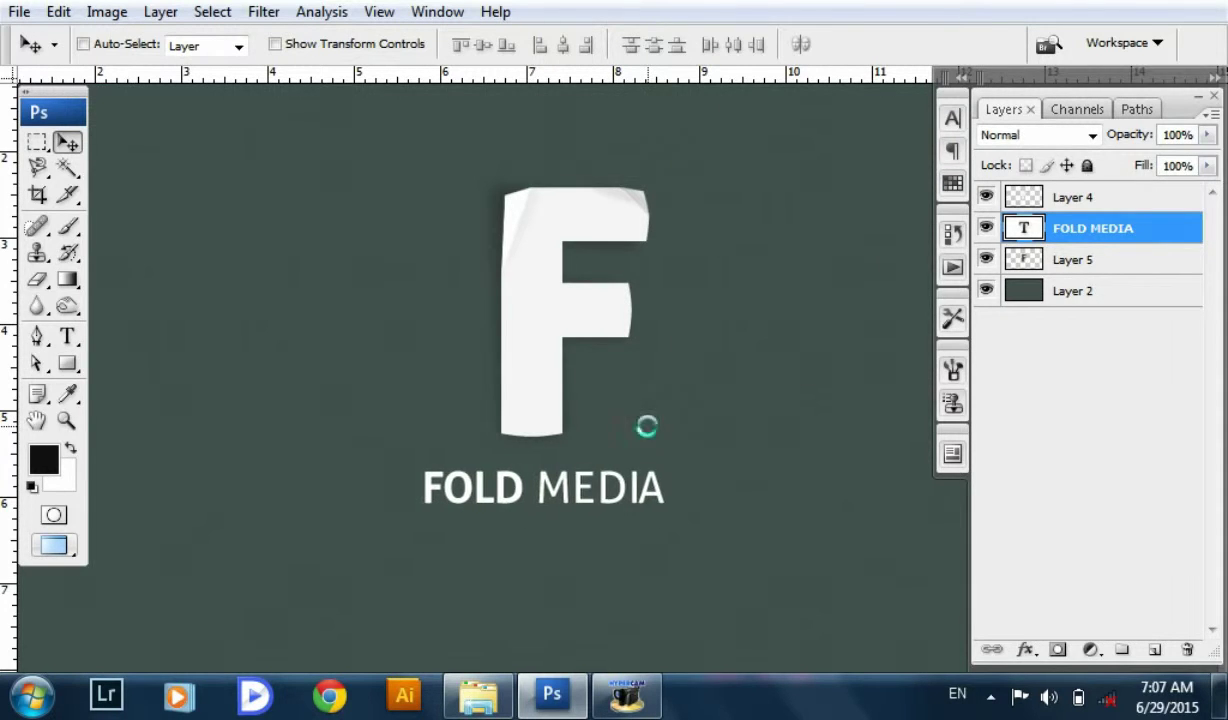
pyautogui.moveTo(627, 421); pyautogui.dragTo(667, 460)
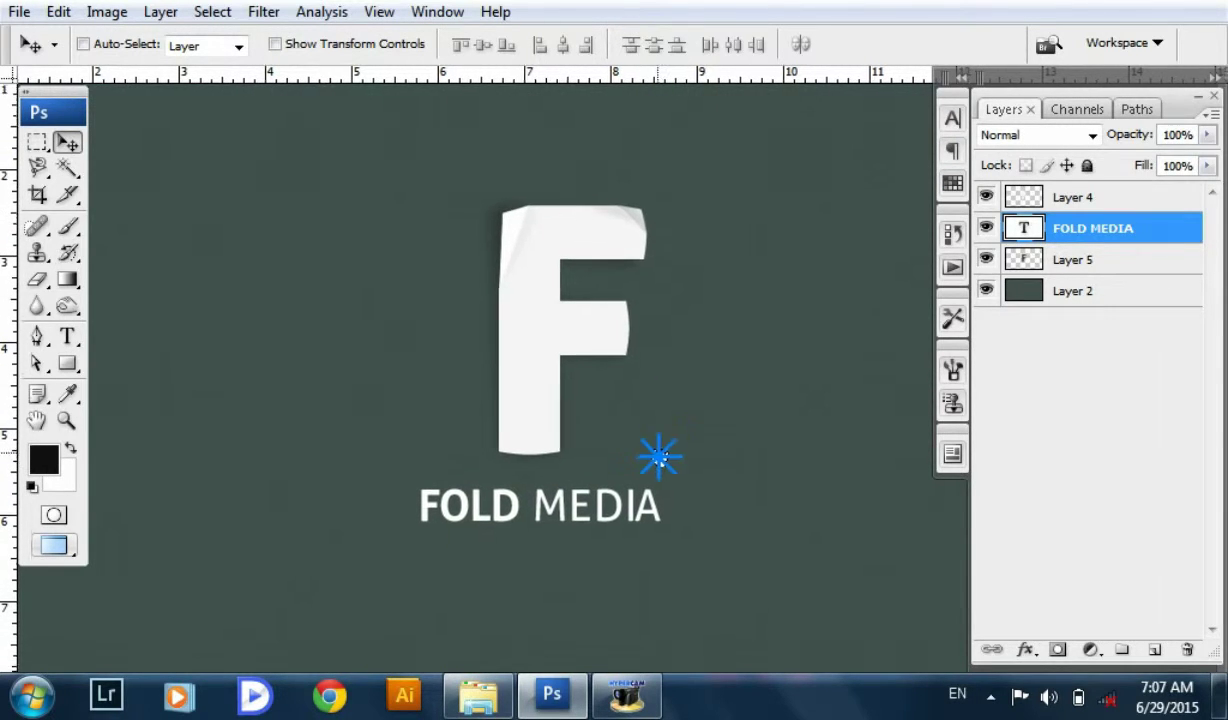
pyautogui.moveTo(1095, 228); pyautogui.dragTo(1102, 277)
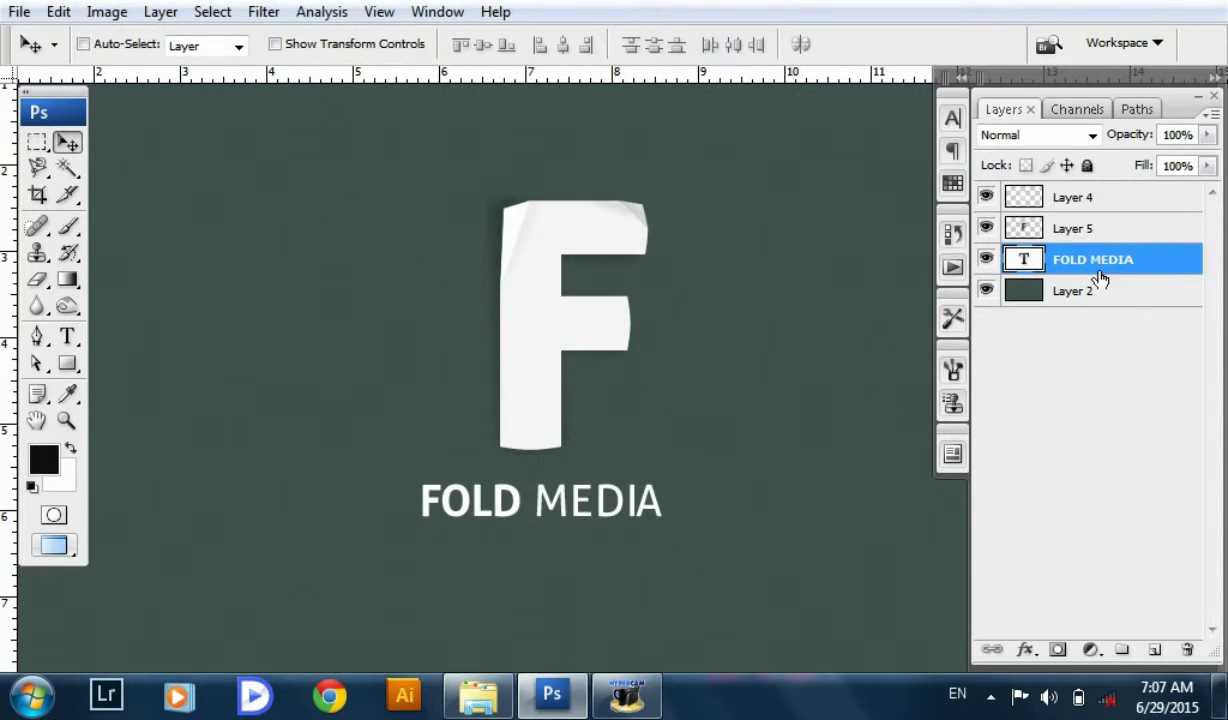
pyautogui.click(1040, 197)
# - Drag the Paper_texture_v5_by_bashcorpo JPG from Explorer into Photoshop
pyautogui.click(478, 695)
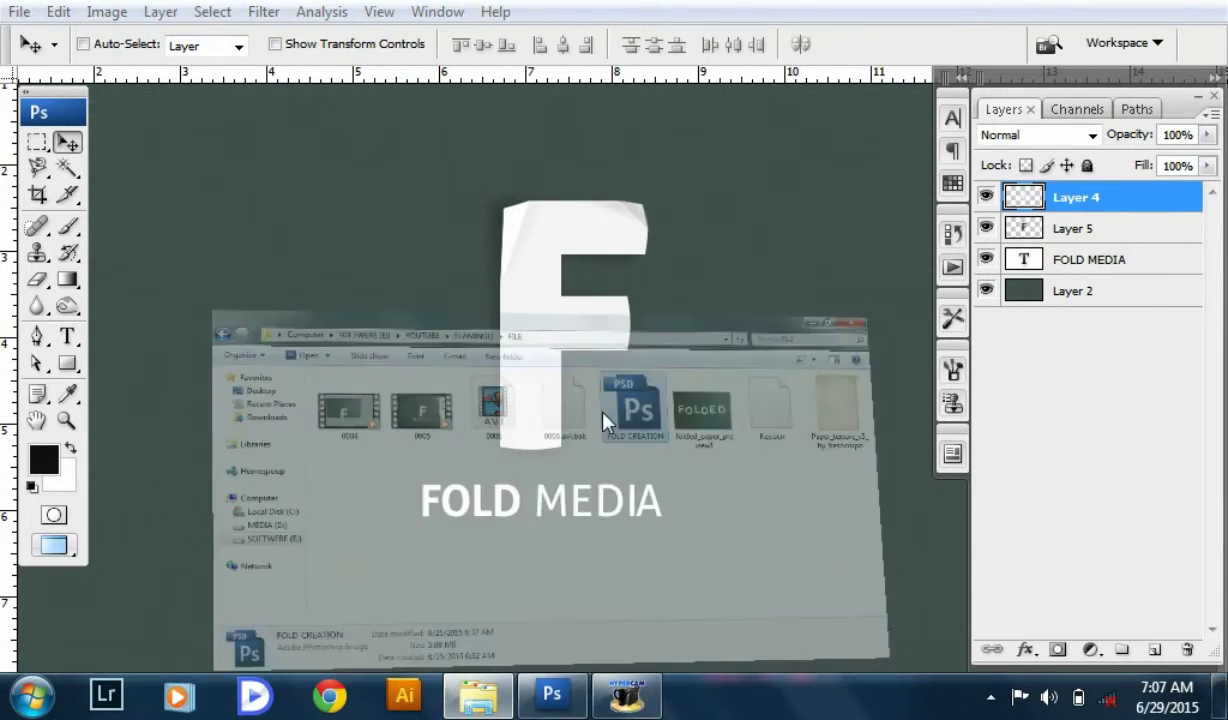
pyautogui.click(1178, 214)
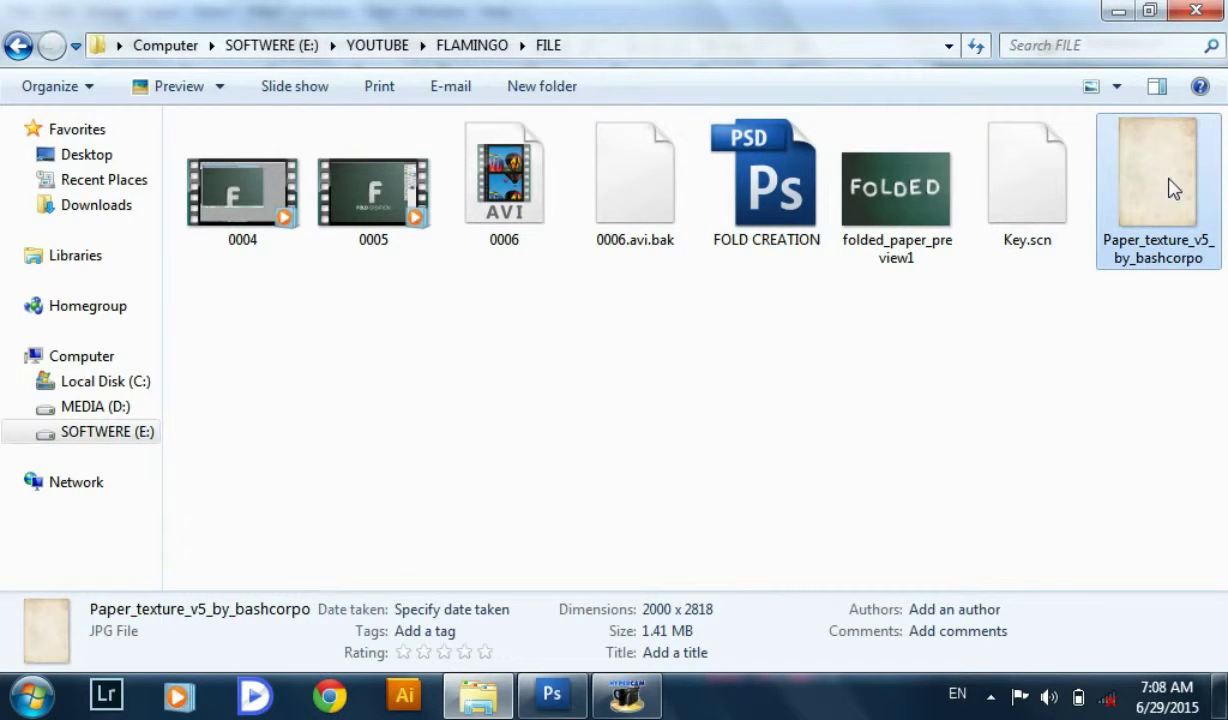
pyautogui.moveTo(1175, 190); pyautogui.dragTo(640, 508)
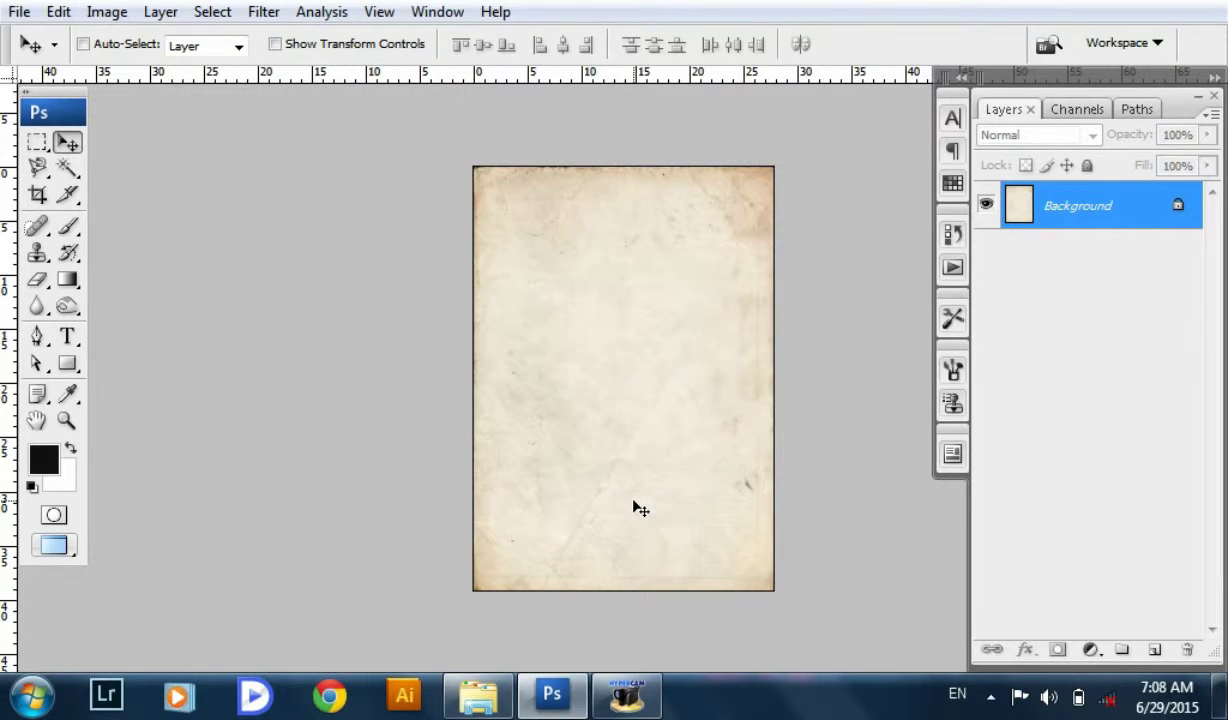
# - Copy a rectangular part of the paper texture and paste it into the FOLD MEDIA document
pyautogui.press('m')
pyautogui.moveTo(439, 471); pyautogui.dragTo(886, 637)
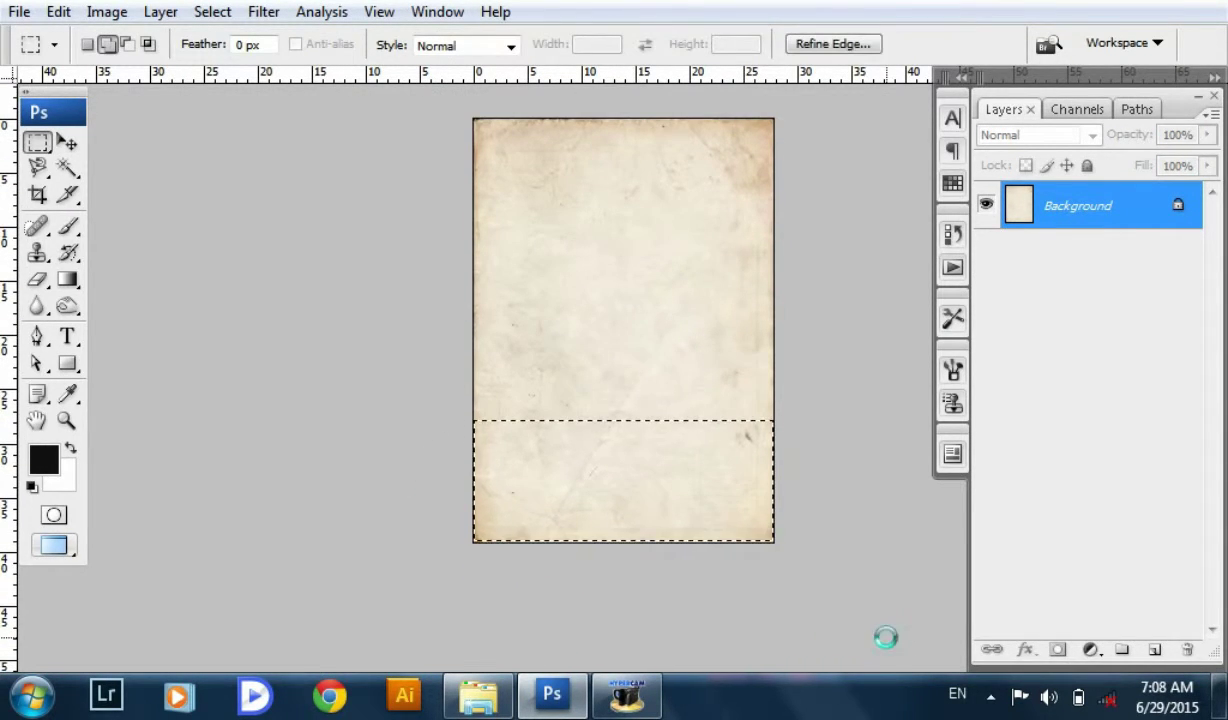
pyautogui.press('v')
pyautogui.hotkey('ctrl', 'Tab')
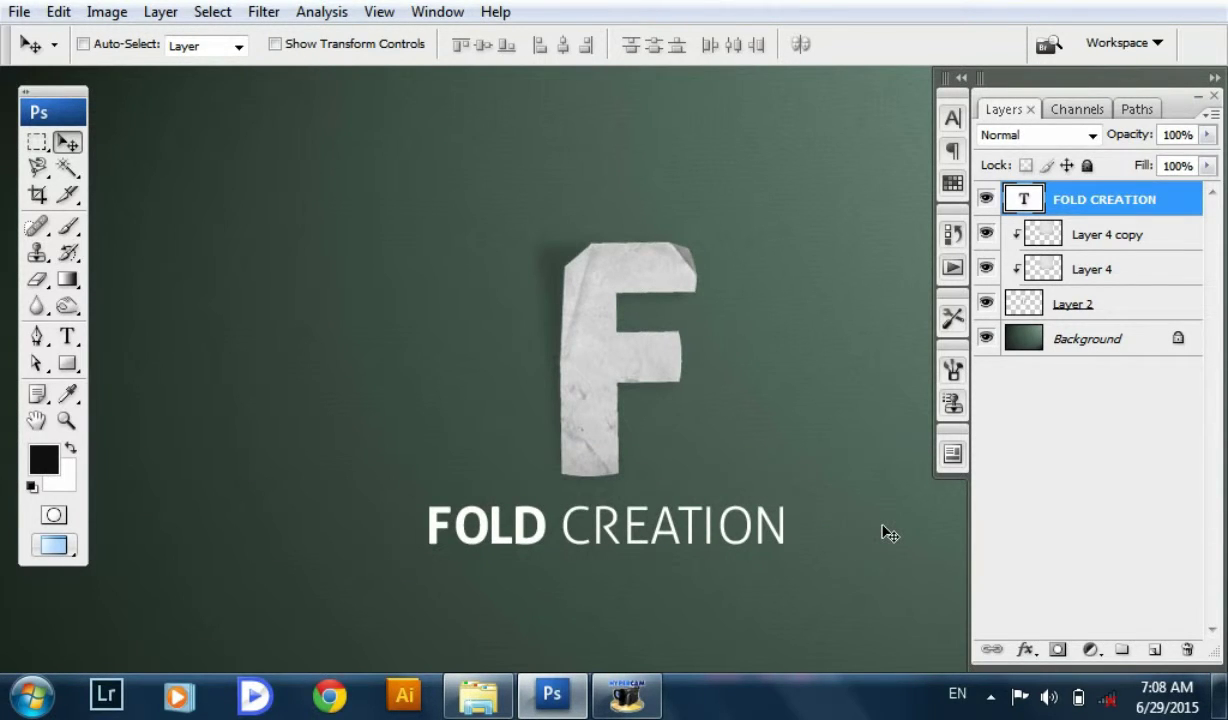
pyautogui.hotkey('ctrl', 'Tab')
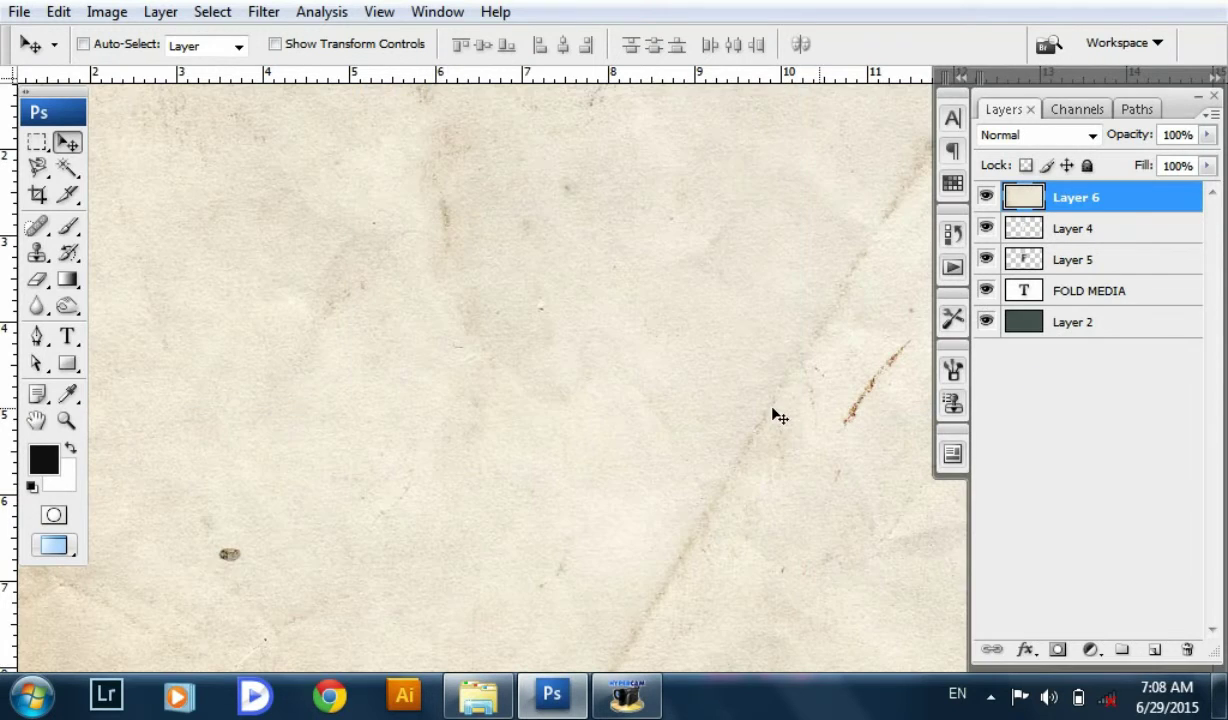
pyautogui.hotkey('ctrl', '-')
pyautogui.hotkey('ctrl', '-')
# - Scale the pasted texture to about a quarter size and fit it over the F
pyautogui.hotkey('ctrl', 't')
pyautogui.moveTo(305, 192)
pyautogui.mouseDown()
pyautogui.moveTo(749, 380)
pyautogui.moveTo(589, 323)
pyautogui.mouseUp()
pyautogui.press('Return')
pyautogui.hotkey('ctrl', 't')
pyautogui.moveTo(573, 428); pyautogui.dragTo(557, 433)
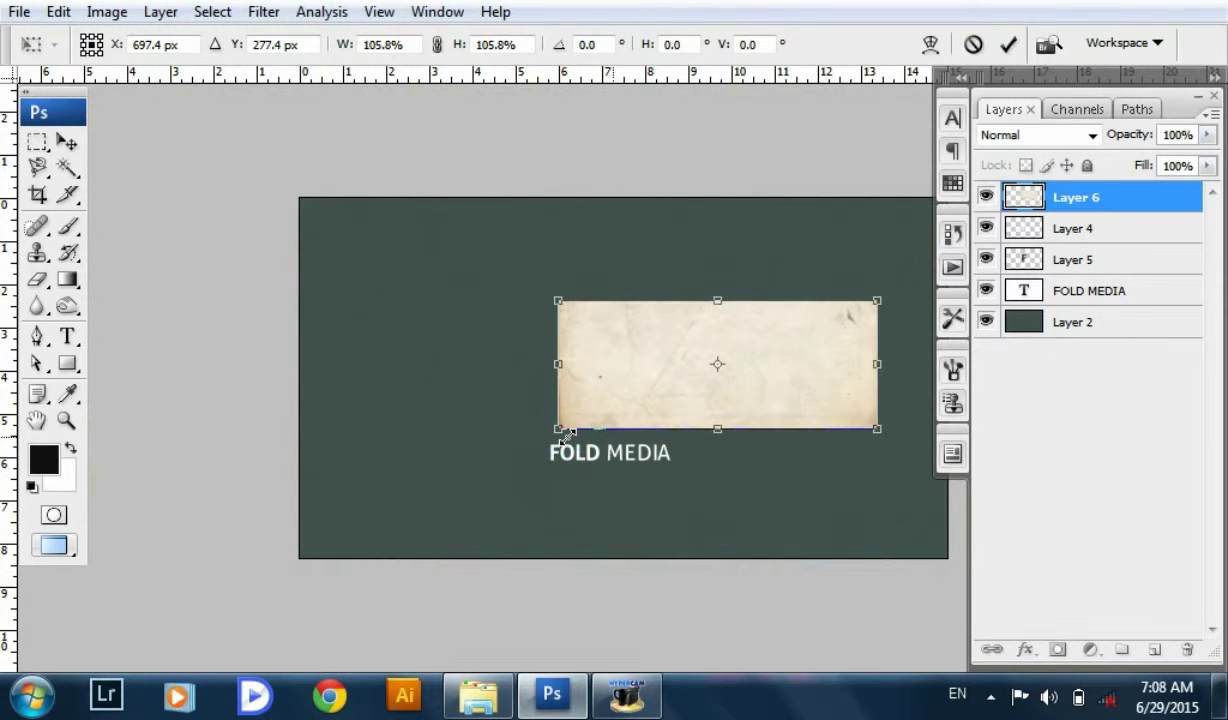
pyautogui.press('Return')
pyautogui.hotkey('ctrl', '+')
pyautogui.hotkey('ctrl', '+')
pyautogui.hotkey('ctrl', '+')
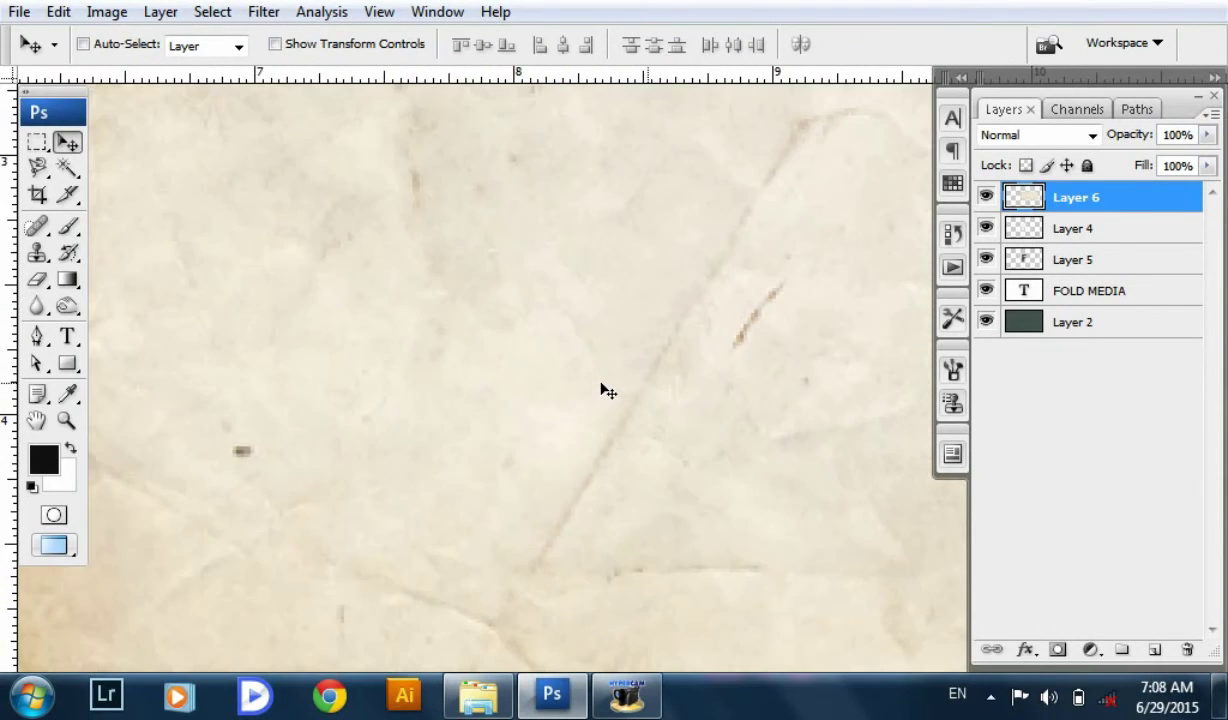
pyautogui.hotkey('ctrl', '-')
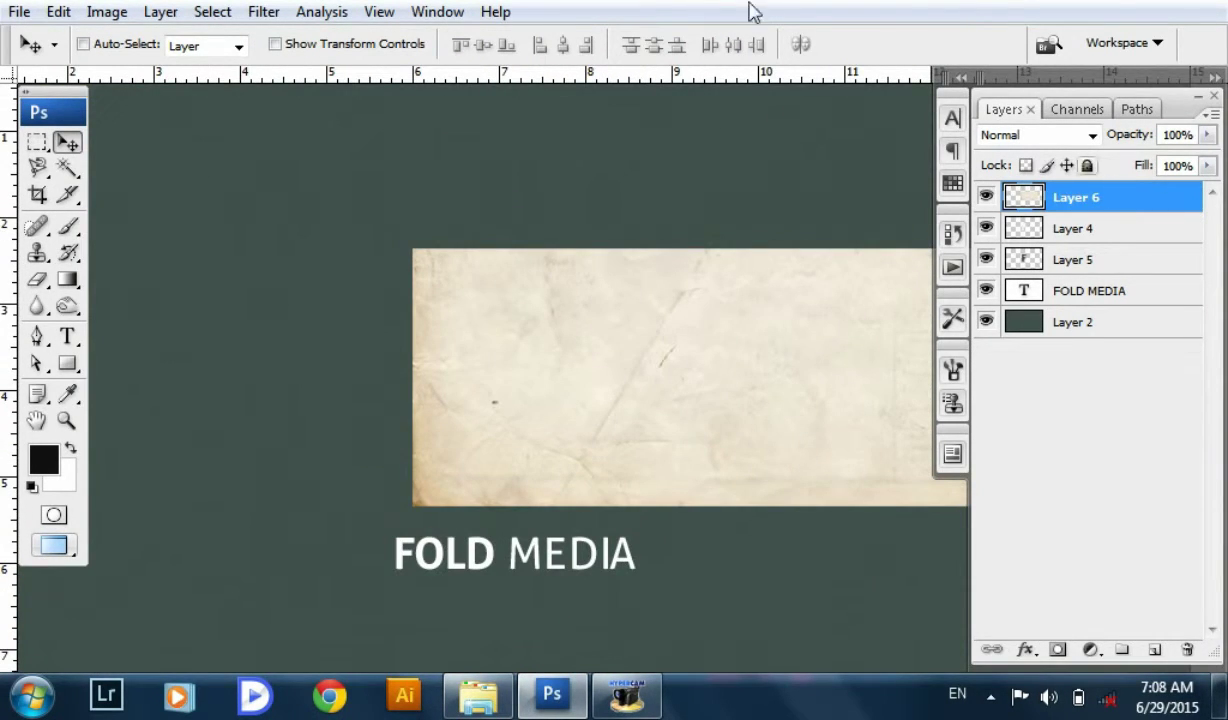
# - Desaturate the texture, set it to Multiply, clip it to the F, and duplicate it
pyautogui.click(106, 12)
pyautogui.click(442, 287)
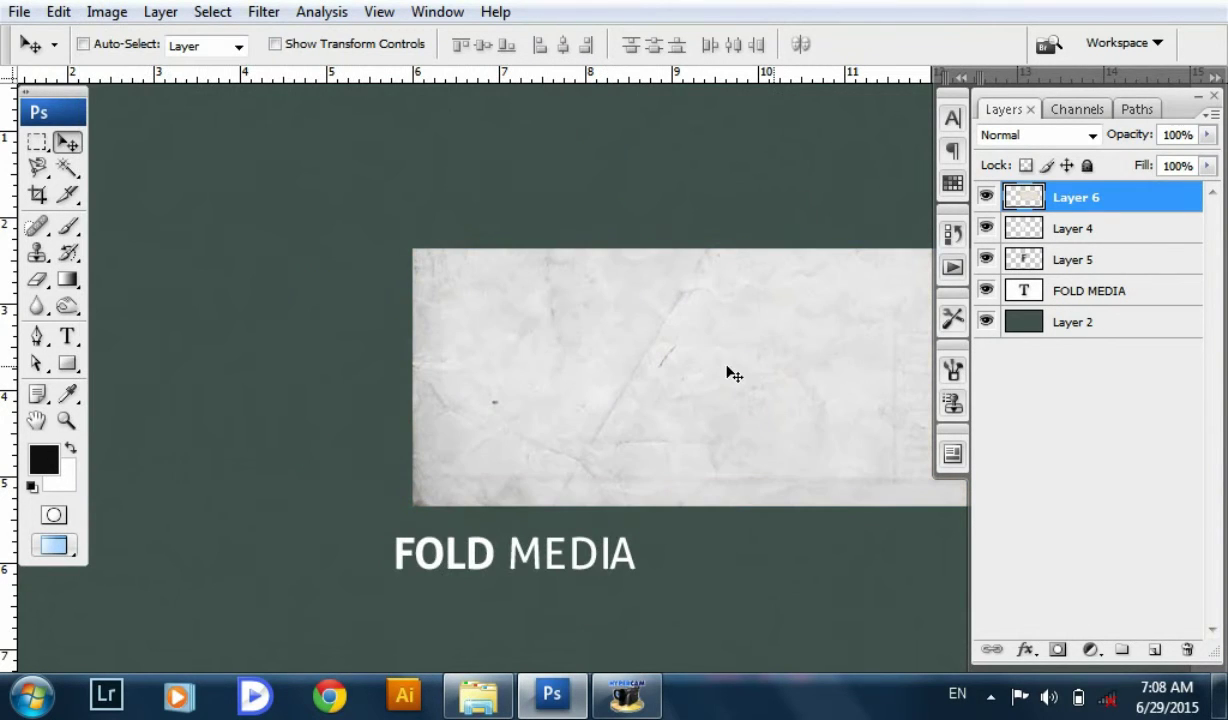
pyautogui.click(1087, 136)
pyautogui.click(1010, 84)
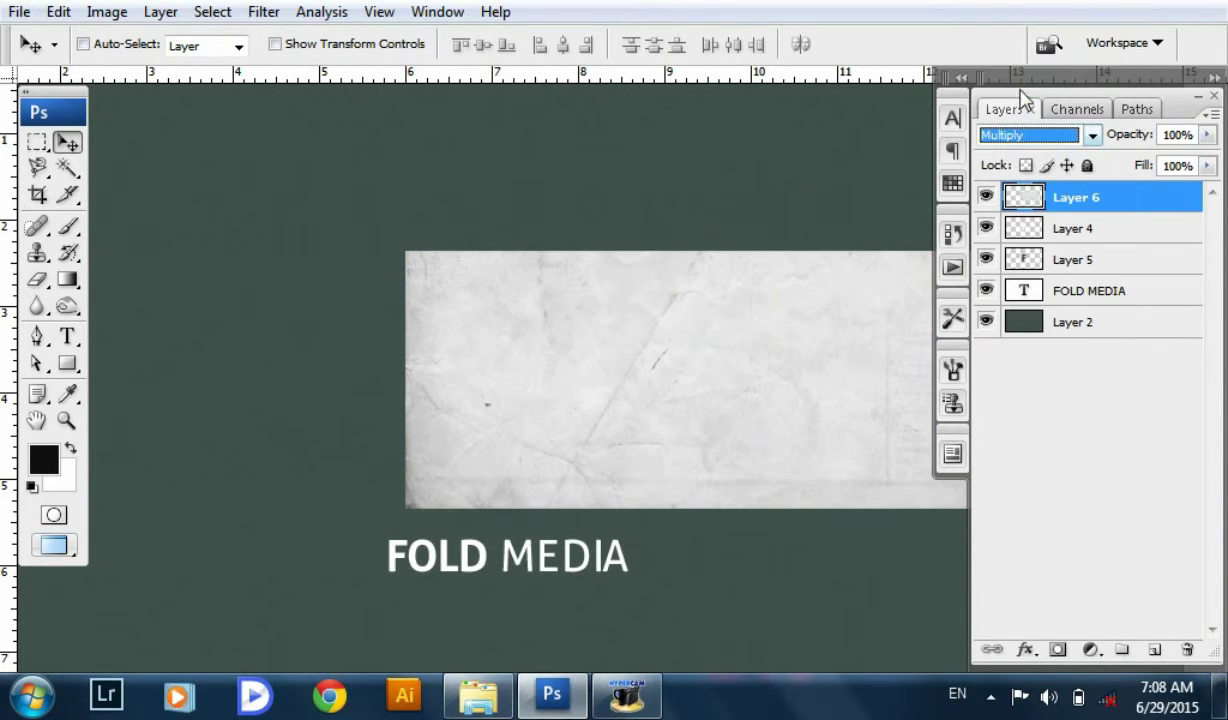
pyautogui.keyDown('alt'); pyautogui.click(1103, 212); pyautogui.keyUp('alt')
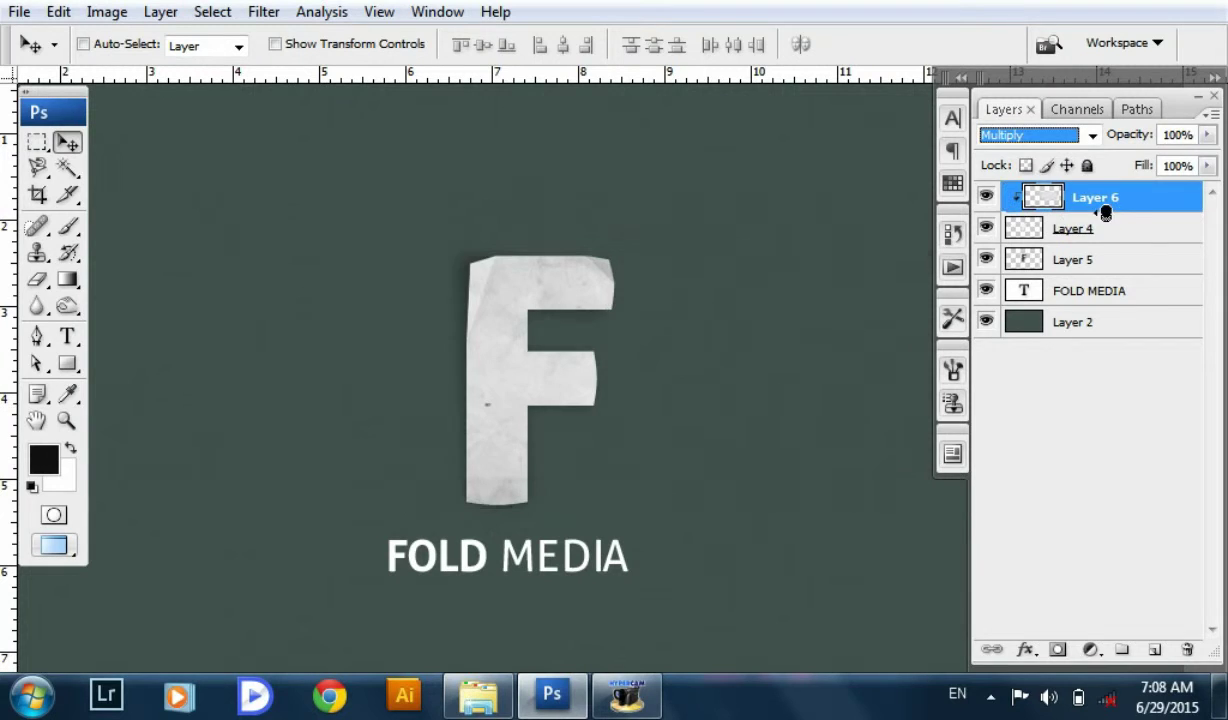
pyautogui.moveTo(657, 431)
pyautogui.mouseDown()
pyautogui.moveTo(573, 425)
pyautogui.moveTo(682, 411)
pyautogui.moveTo(602, 421)
pyautogui.moveTo(628, 420)
pyautogui.mouseUp()
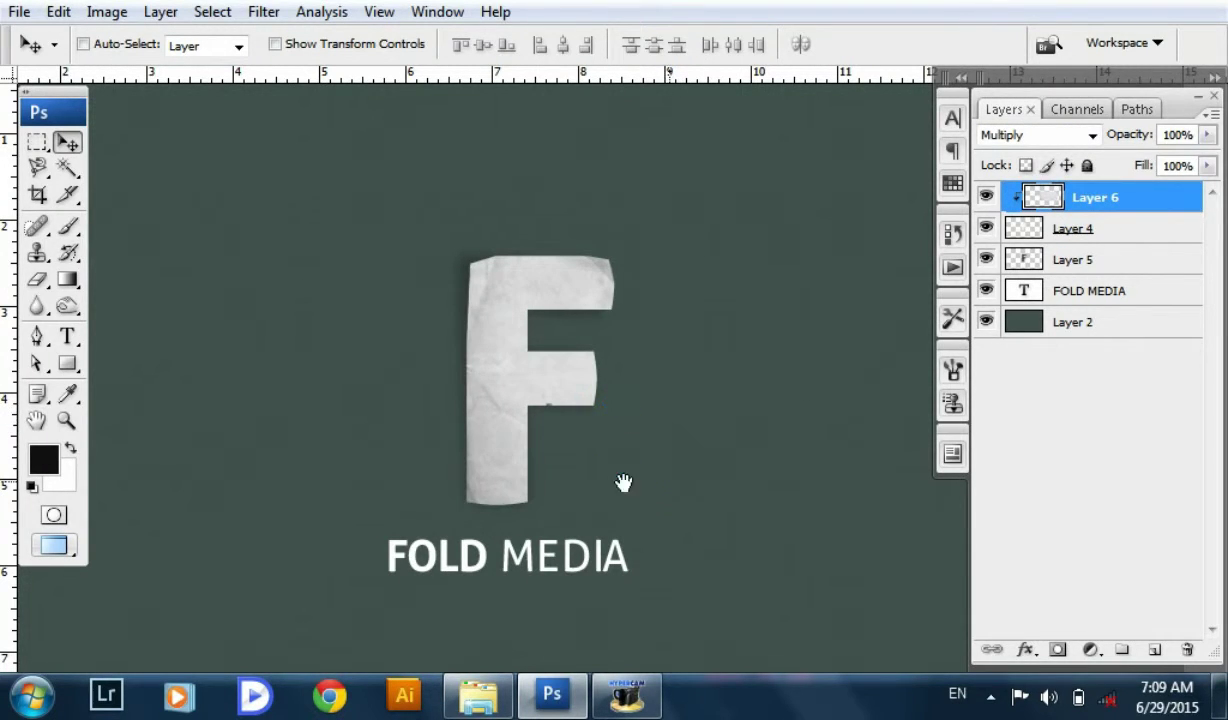
pyautogui.moveTo(625, 485); pyautogui.dragTo(665, 471)
pyautogui.hotkey('ctrl', 'j')
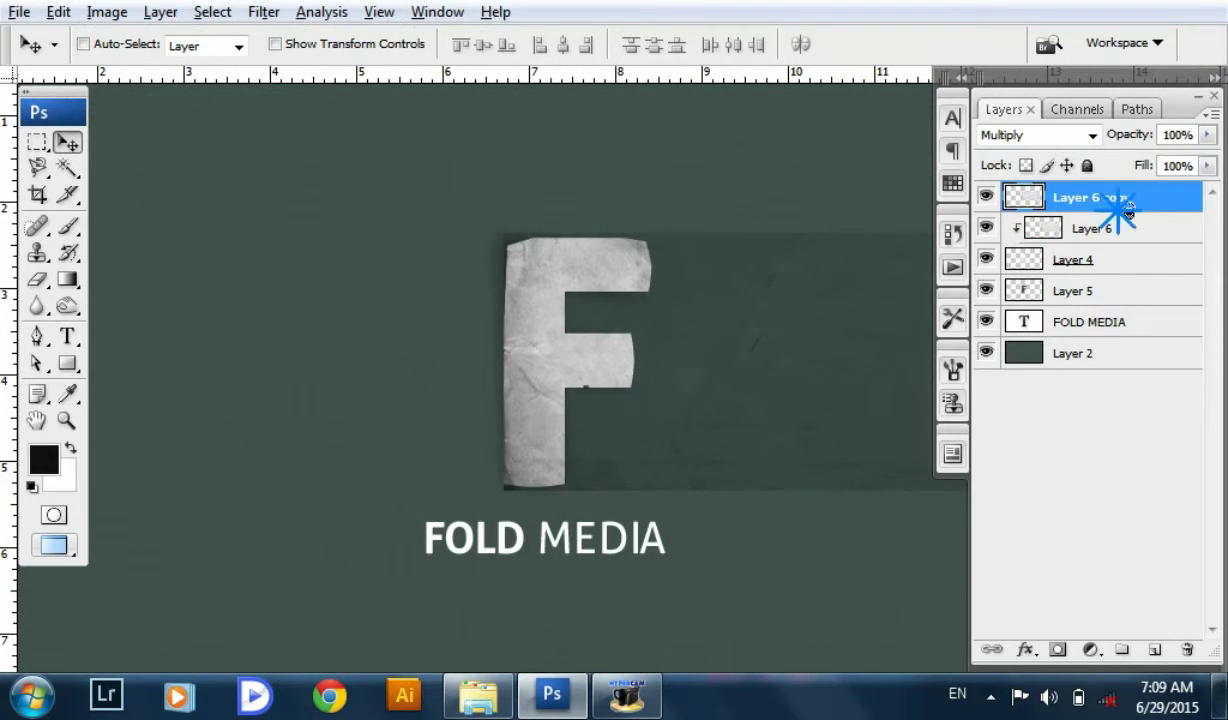
# - Clip Layer 6 copy to the F and reduce its opacity to 36%
pyautogui.keyDown('alt'); pyautogui.click(1120, 212); pyautogui.keyUp('alt')
pyautogui.moveTo(1140, 134); pyautogui.dragTo(1097, 130)
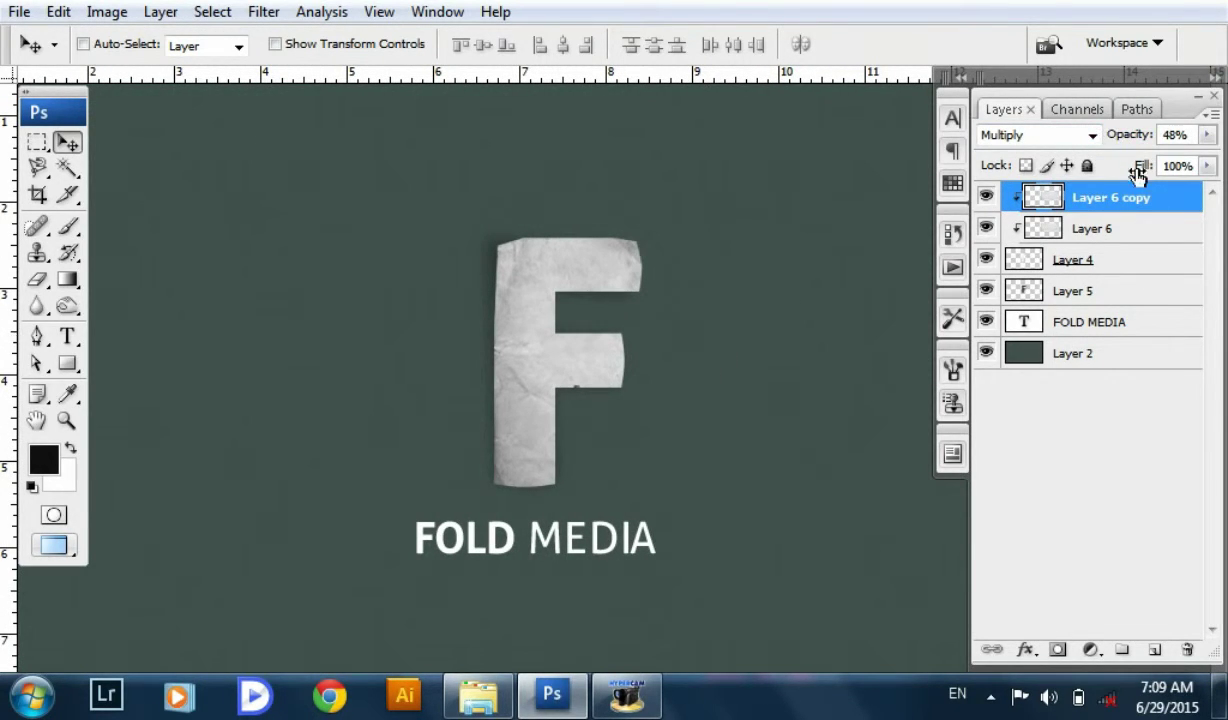
pyautogui.moveTo(1127, 140)
pyautogui.mouseDown()
pyautogui.moveTo(1107, 140)
pyautogui.moveTo(1127, 148)
pyautogui.mouseUp()
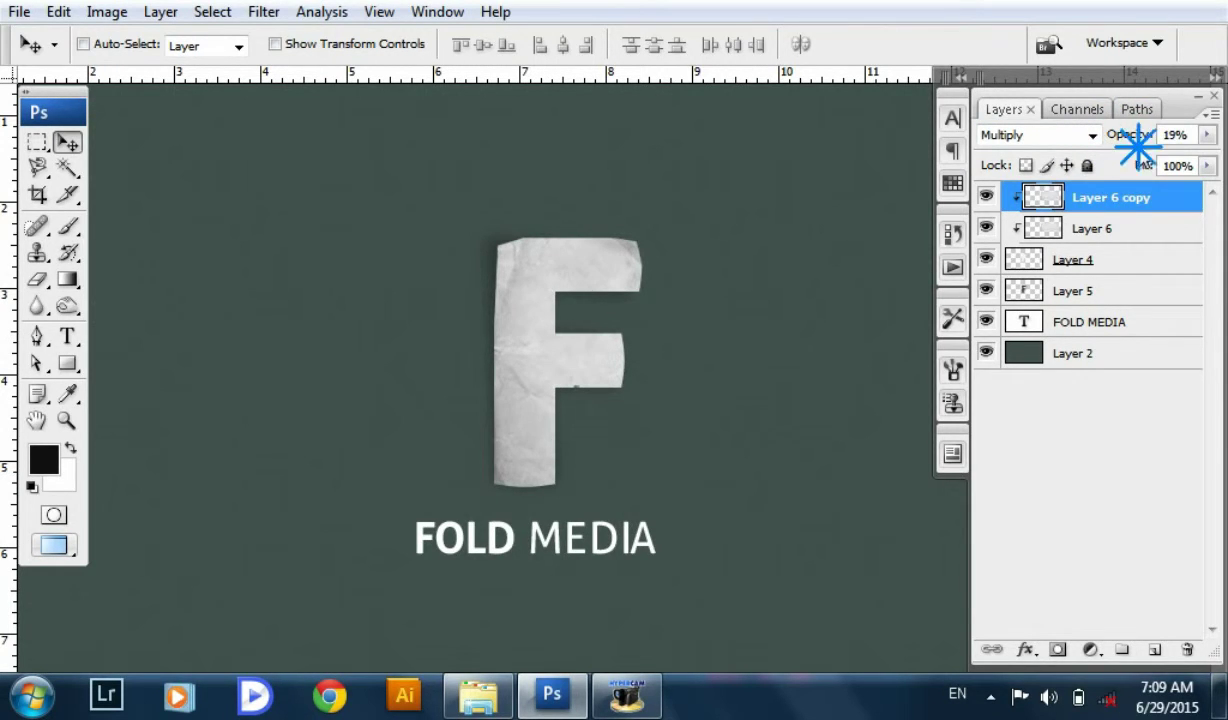
pyautogui.moveTo(725, 370); pyautogui.dragTo(697, 334)
pyautogui.moveTo(466, 332); pyautogui.dragTo(363, 338)
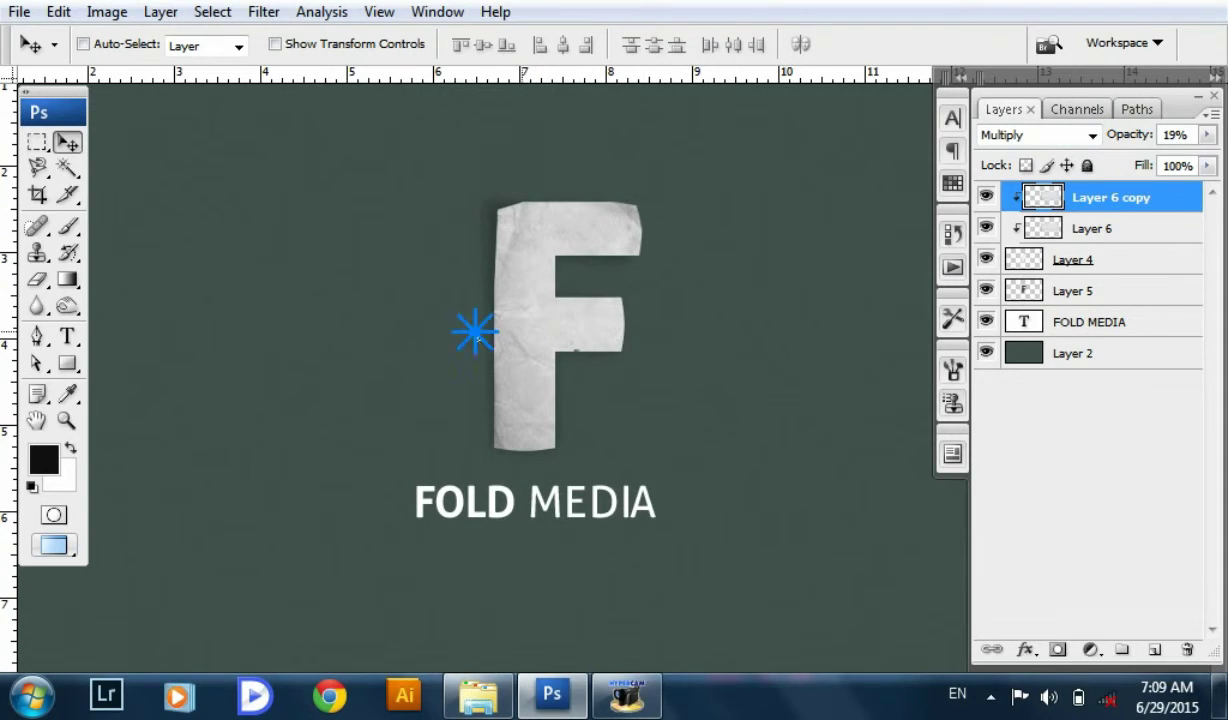
pyautogui.moveTo(1112, 130); pyautogui.dragTo(684, 314)
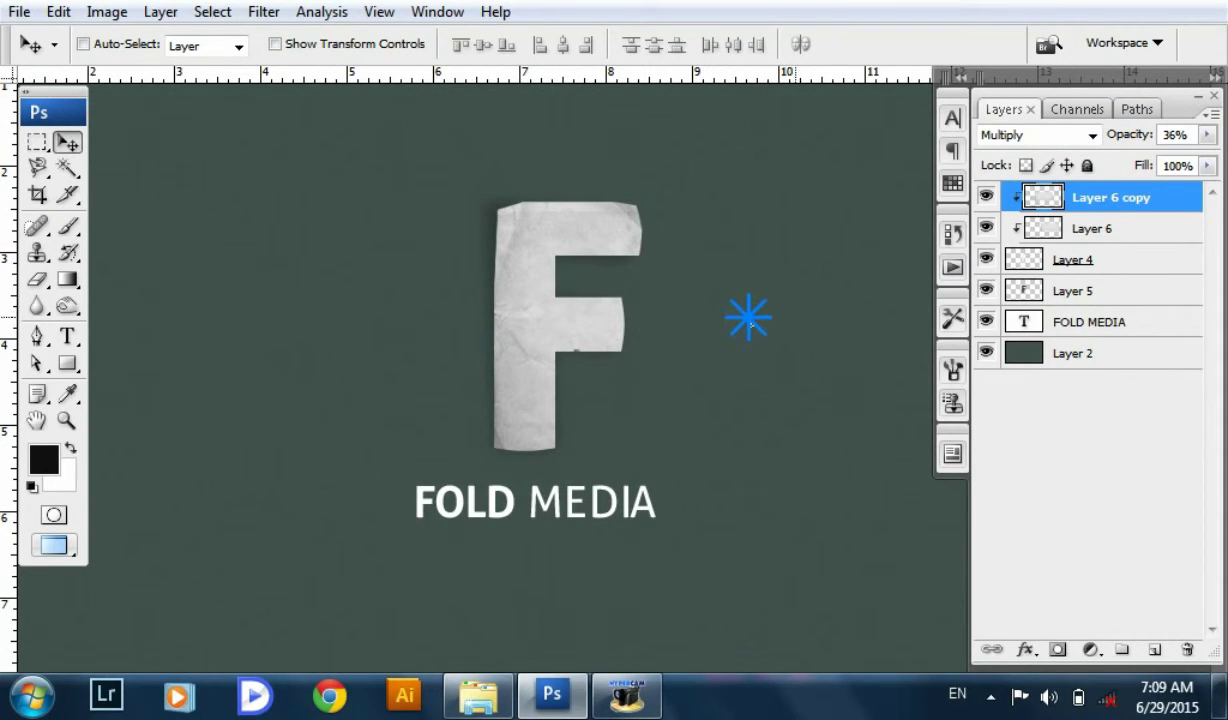
pyautogui.moveTo(686, 347); pyautogui.dragTo(676, 340)
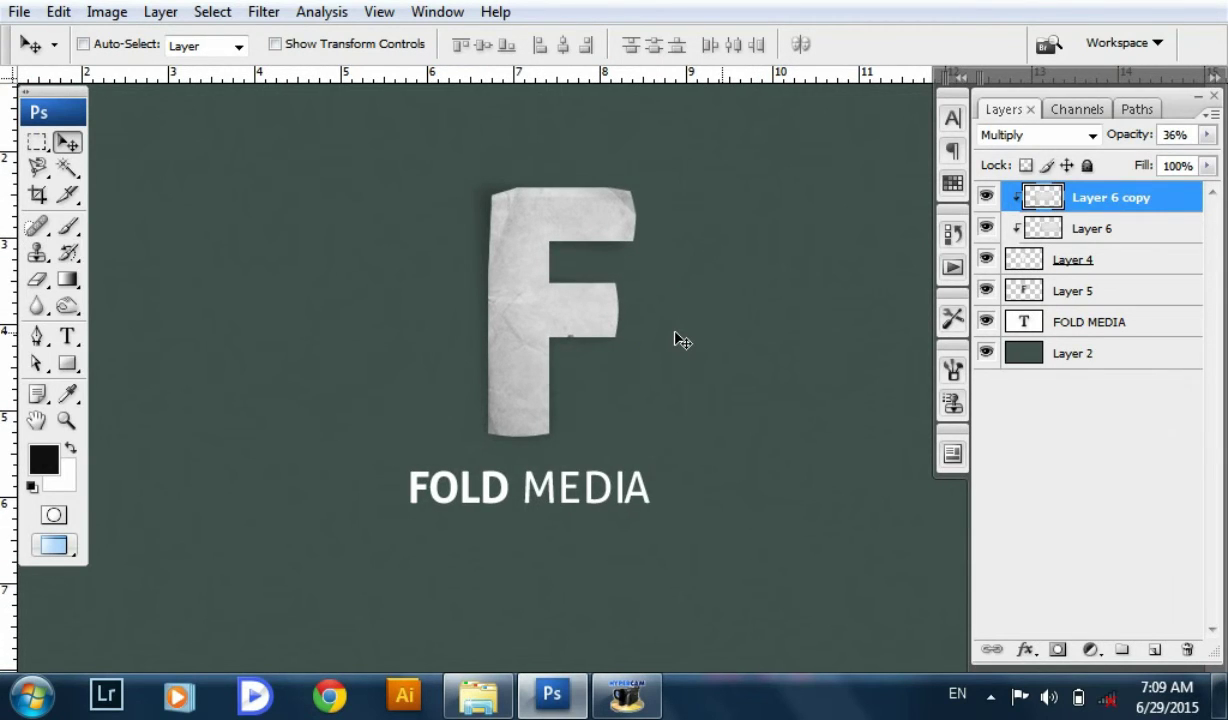
pyautogui.hotkey('ctrl', '-')
pyautogui.hotkey('ctrl', '-')
pyautogui.hotkey('ctrl', '+')
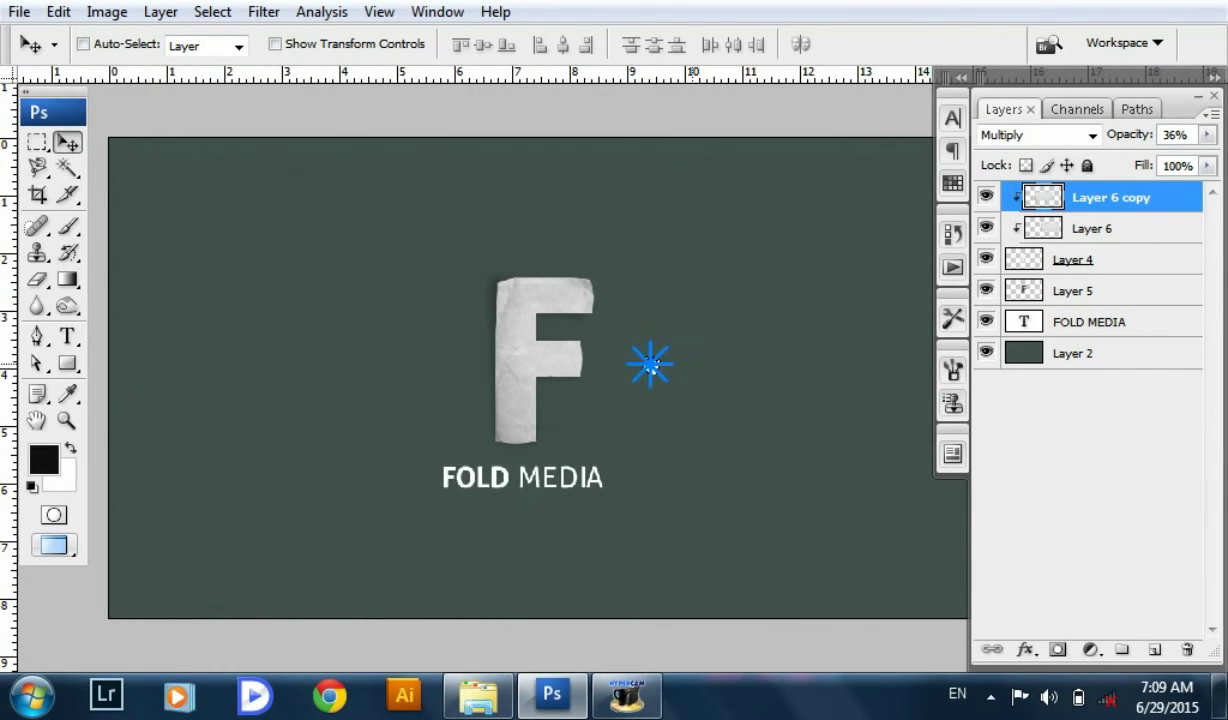
pyautogui.hotkey('ctrl', '+')
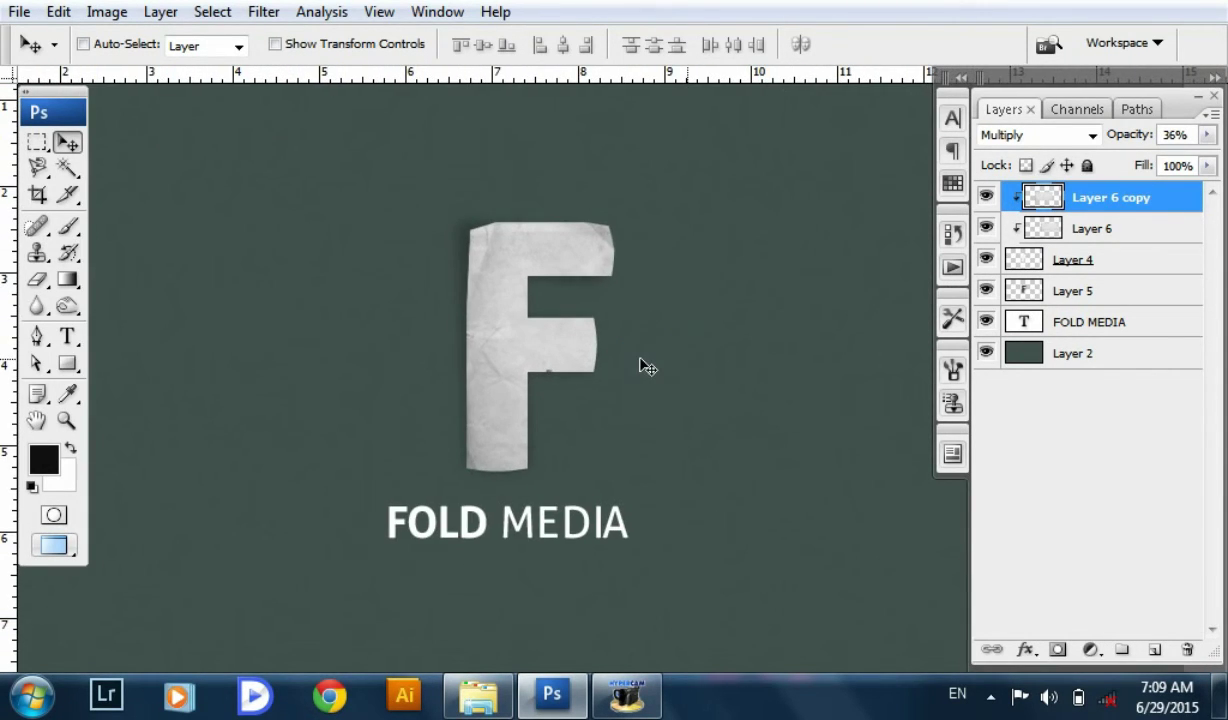